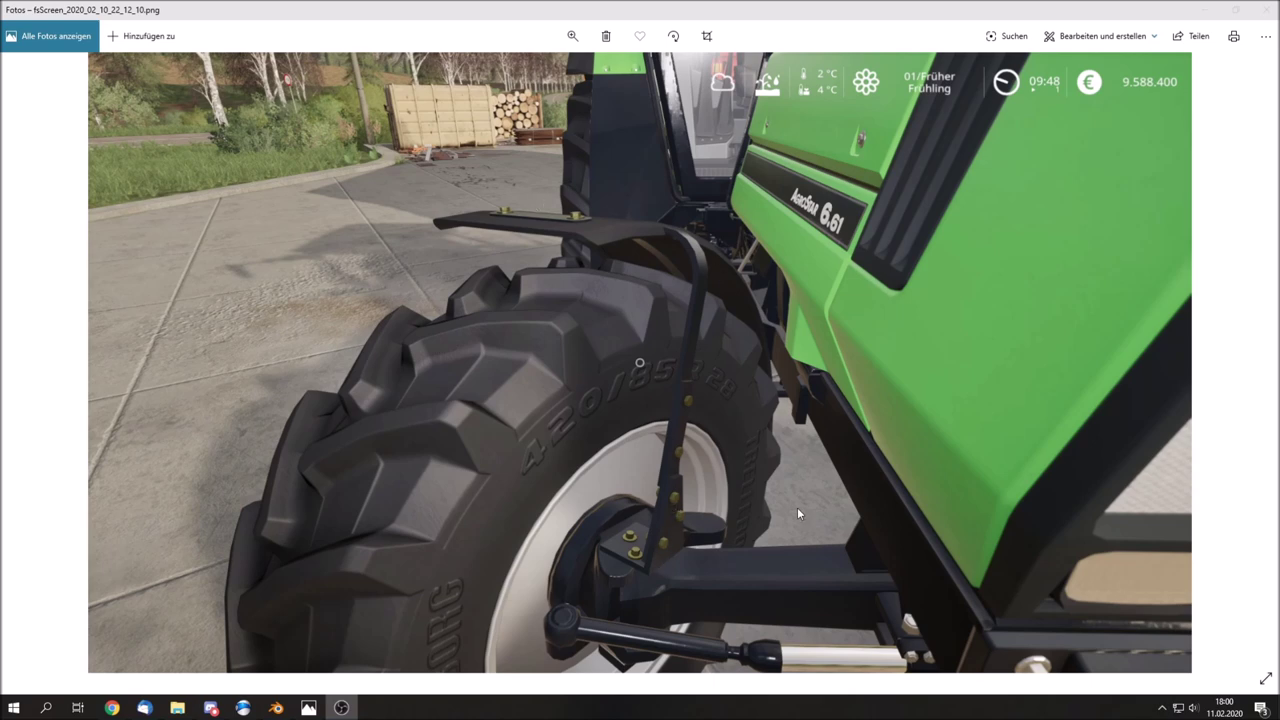
# Zoom into the current screenshot, then advance to the fender close-up fsScreen_2020_02_10_22_10_43.png
pyautogui.scroll(2, 781, 536)
pyautogui.scroll(2, 684, 347)
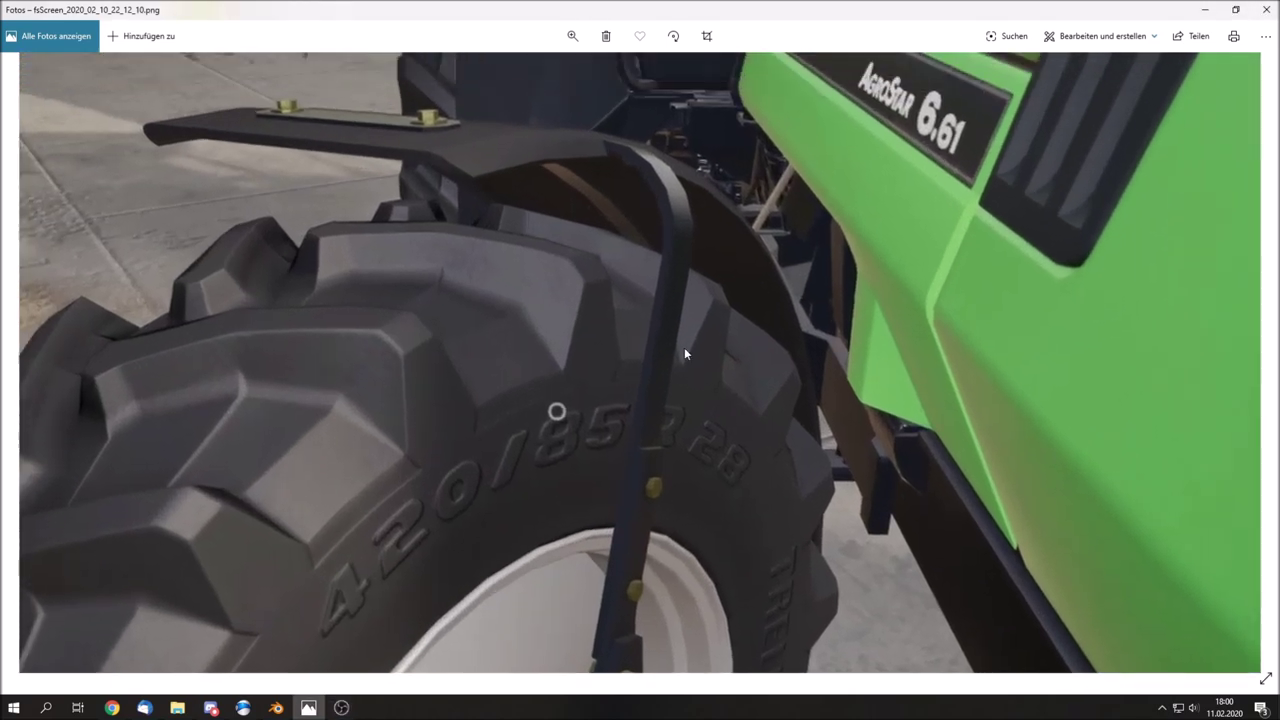
pyautogui.scroll(1, 685, 374)
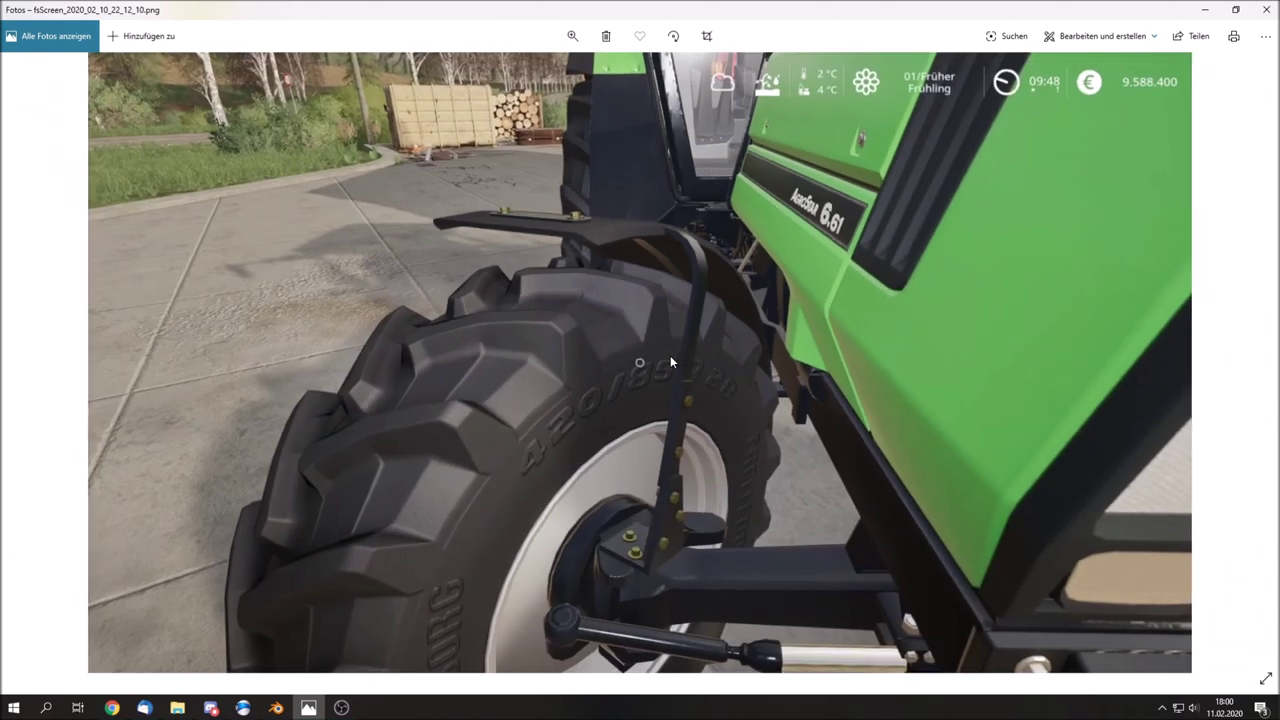
pyautogui.press('Right')
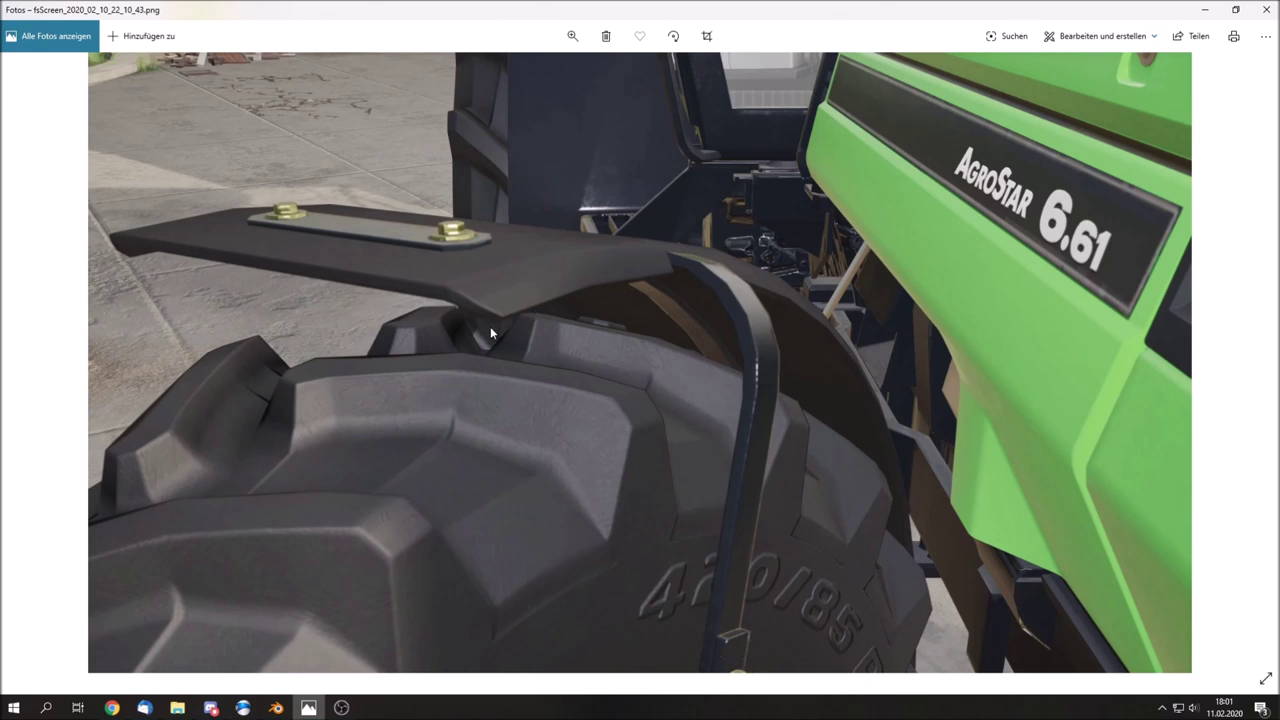
# Compare the two tractor screenshots with zooming, ending on fsScreen_2020_02_10_22_12_10.png
pyautogui.press('Right')
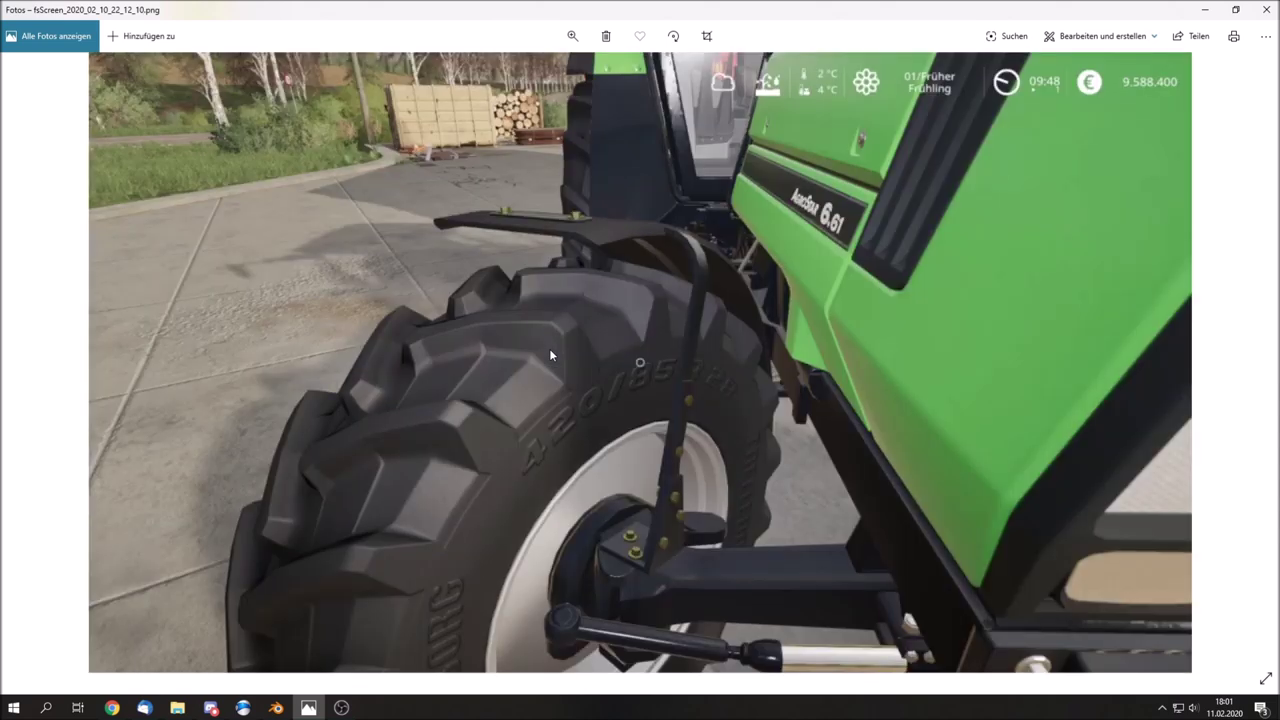
pyautogui.press('Right')
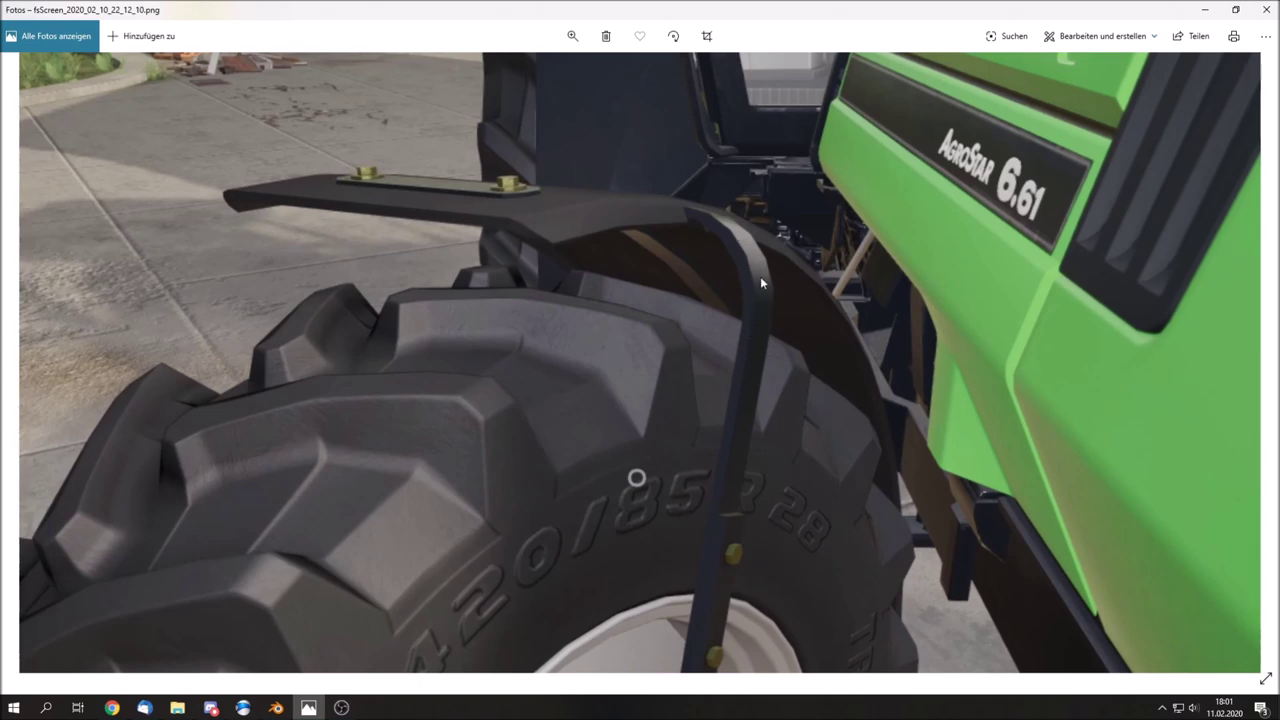
pyautogui.press('Left')
pyautogui.press('Right')
pyautogui.press('Left')
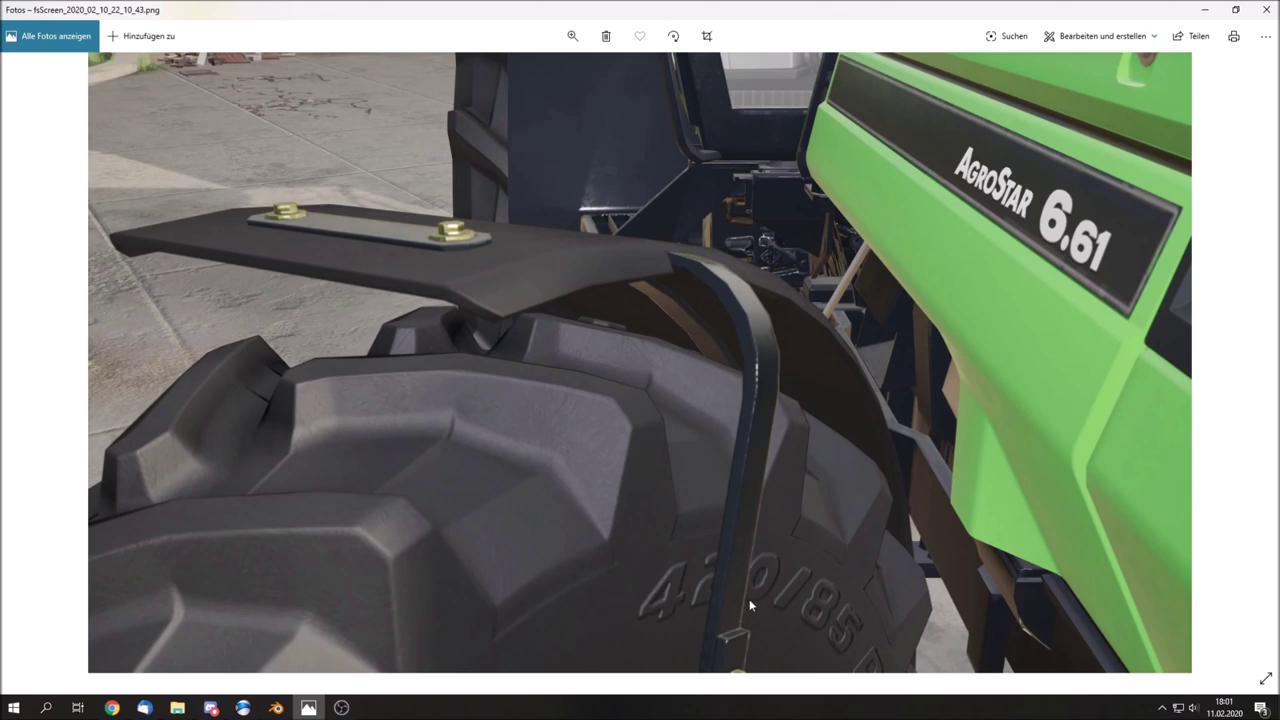
pyautogui.scroll(2, 733, 616)
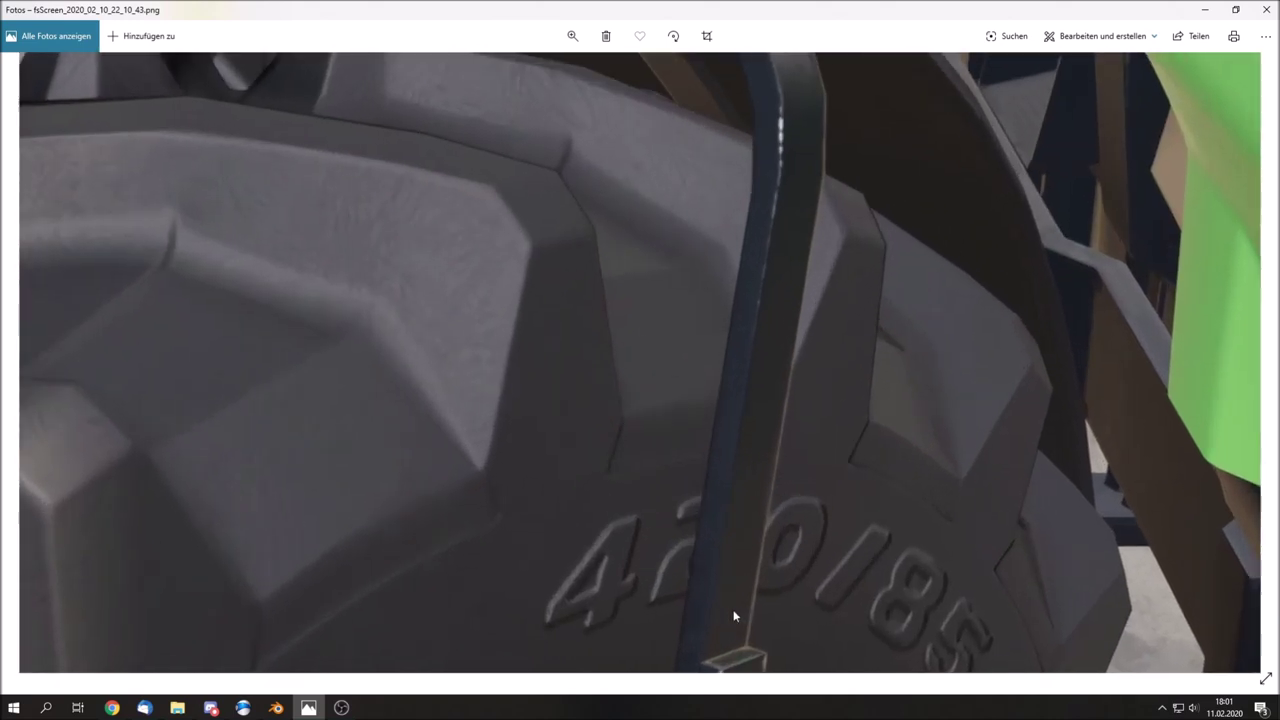
pyautogui.scroll(-2, 716, 426)
pyautogui.press('Right')
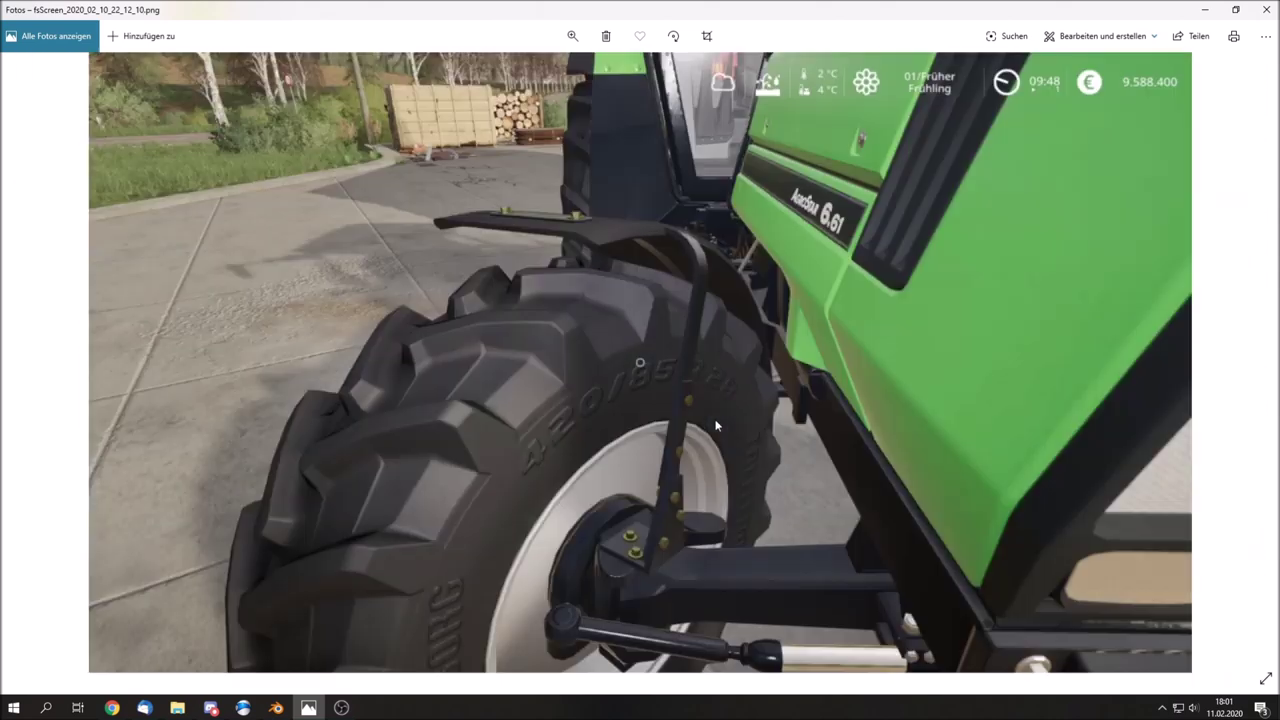
pyautogui.scroll(2, 678, 382)
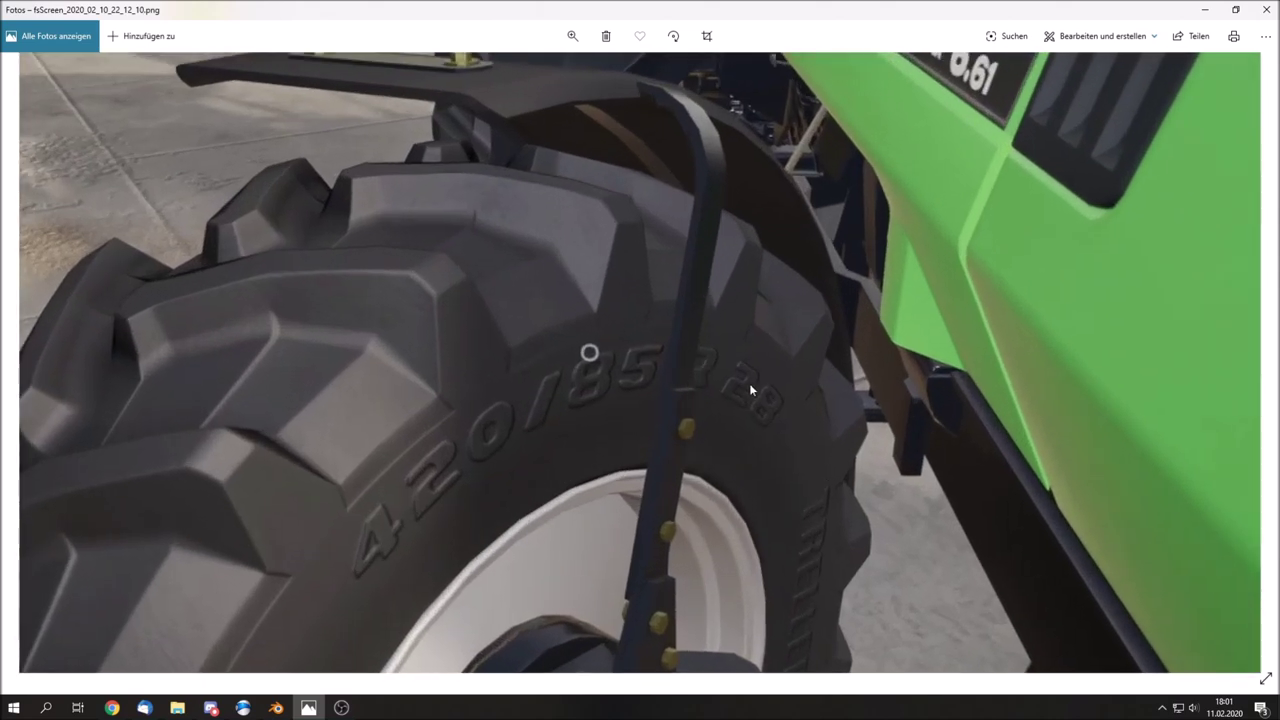
pyautogui.scroll(-2, 749, 385)
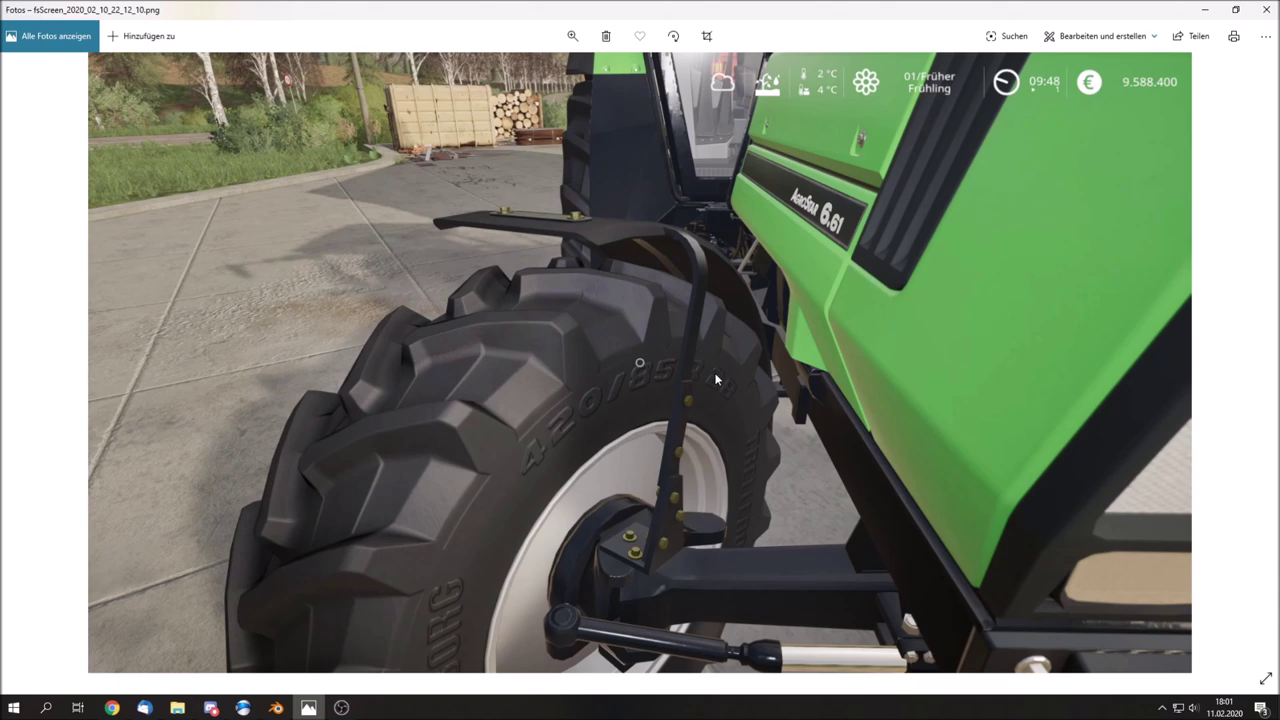
pyautogui.scroll(2, 715, 380)
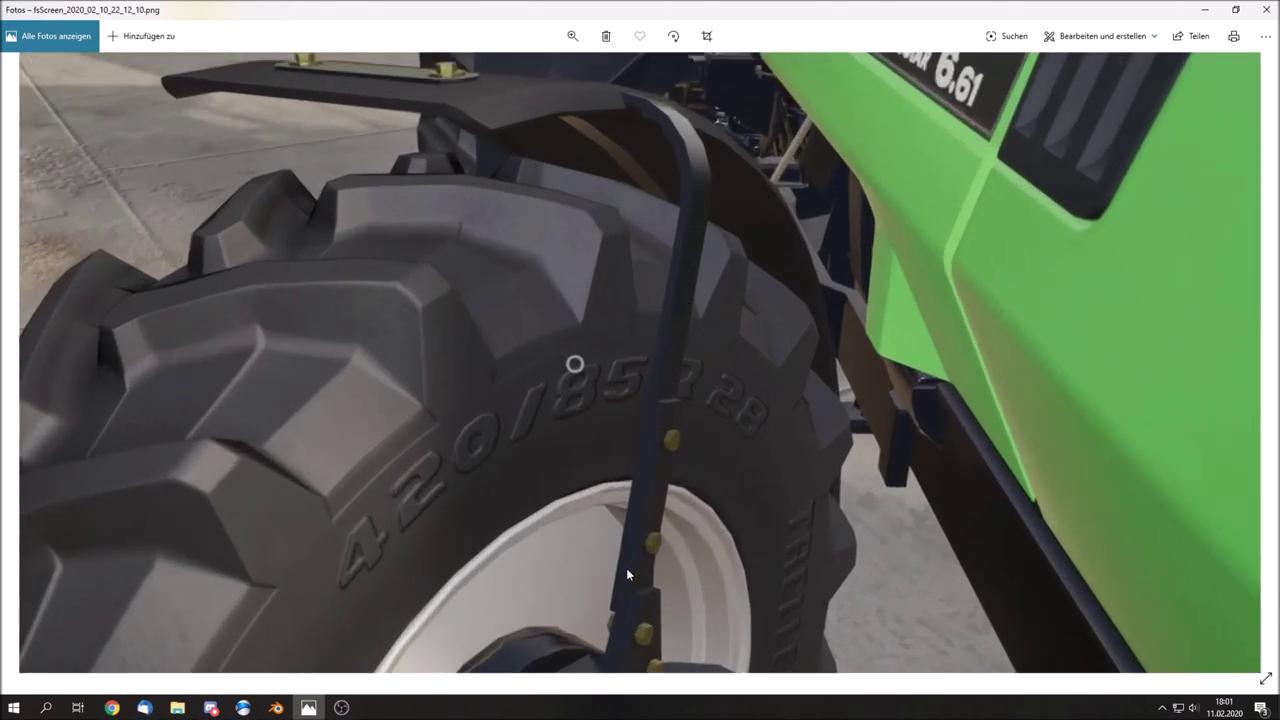
pyautogui.scroll(-2, 659, 448)
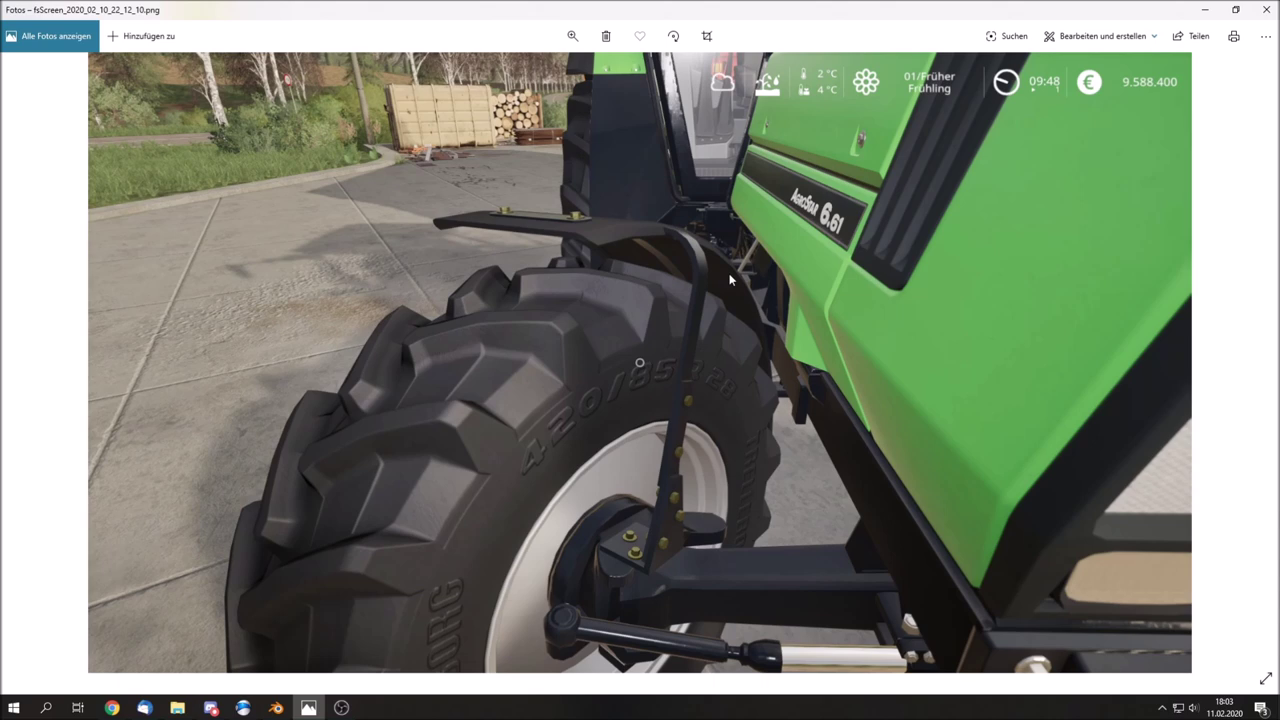
pyautogui.scroll(2, 730, 280)
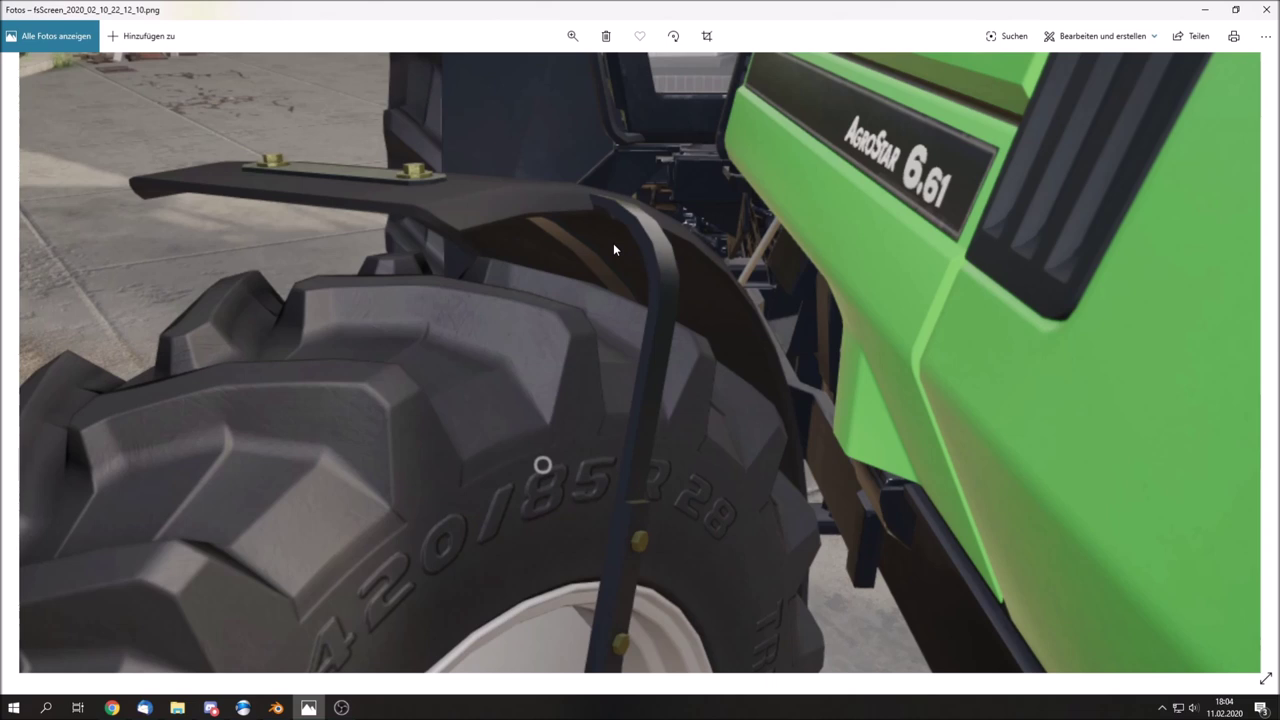
# Orbit around the fender model in FenderTut.blend and put Cube.001 into Edit Mode
pyautogui.scroll(-3, 613, 243)
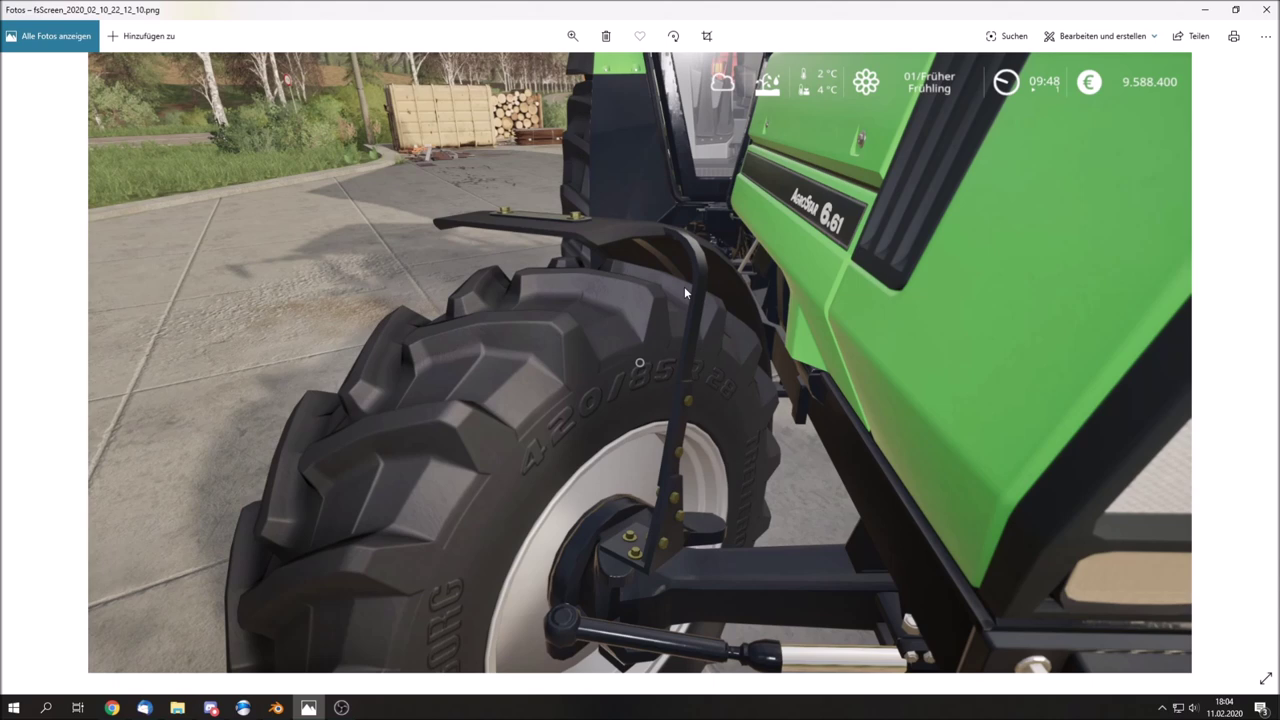
pyautogui.scroll(3, 684, 286)
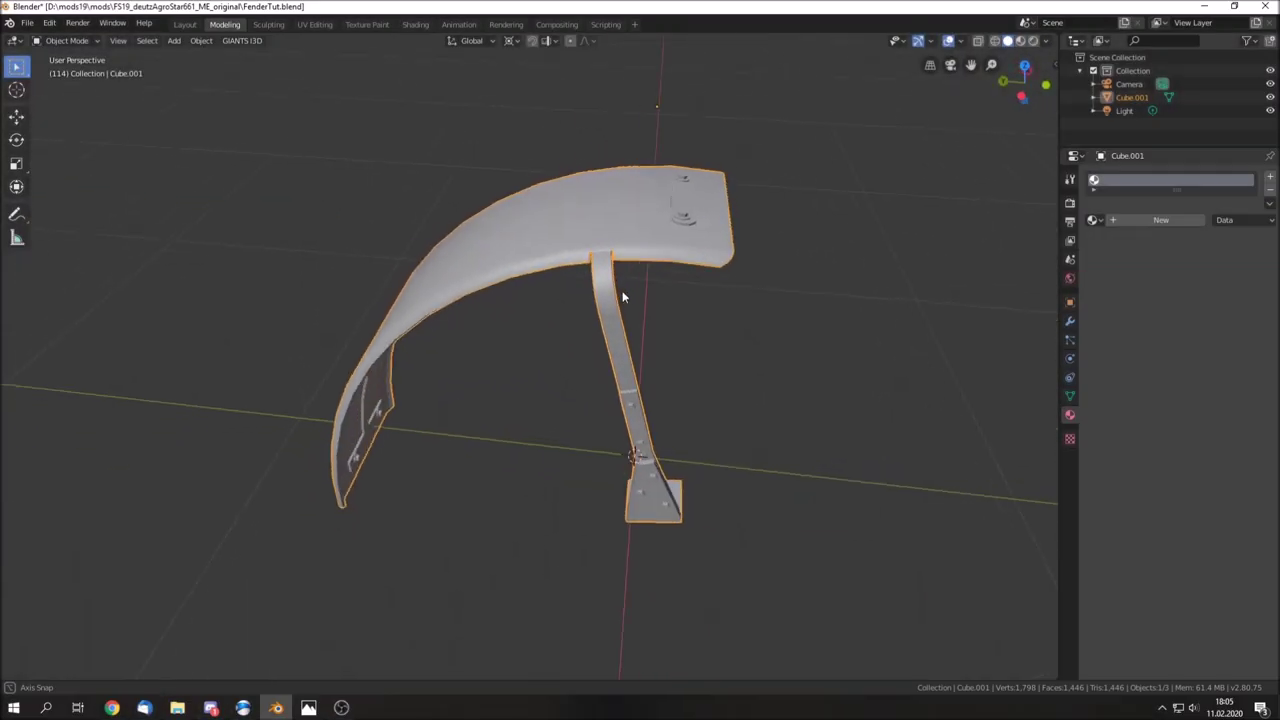
pyautogui.moveTo(622, 290)
pyautogui.mouseDown(button='middle')
pyautogui.moveTo(539, 299)
pyautogui.moveTo(531, 255)
pyautogui.moveTo(497, 271)
pyautogui.moveTo(457, 251)
pyautogui.moveTo(548, 248)
pyautogui.moveTo(706, 334)
pyautogui.mouseUp(button='middle')
pyautogui.press('Tab')
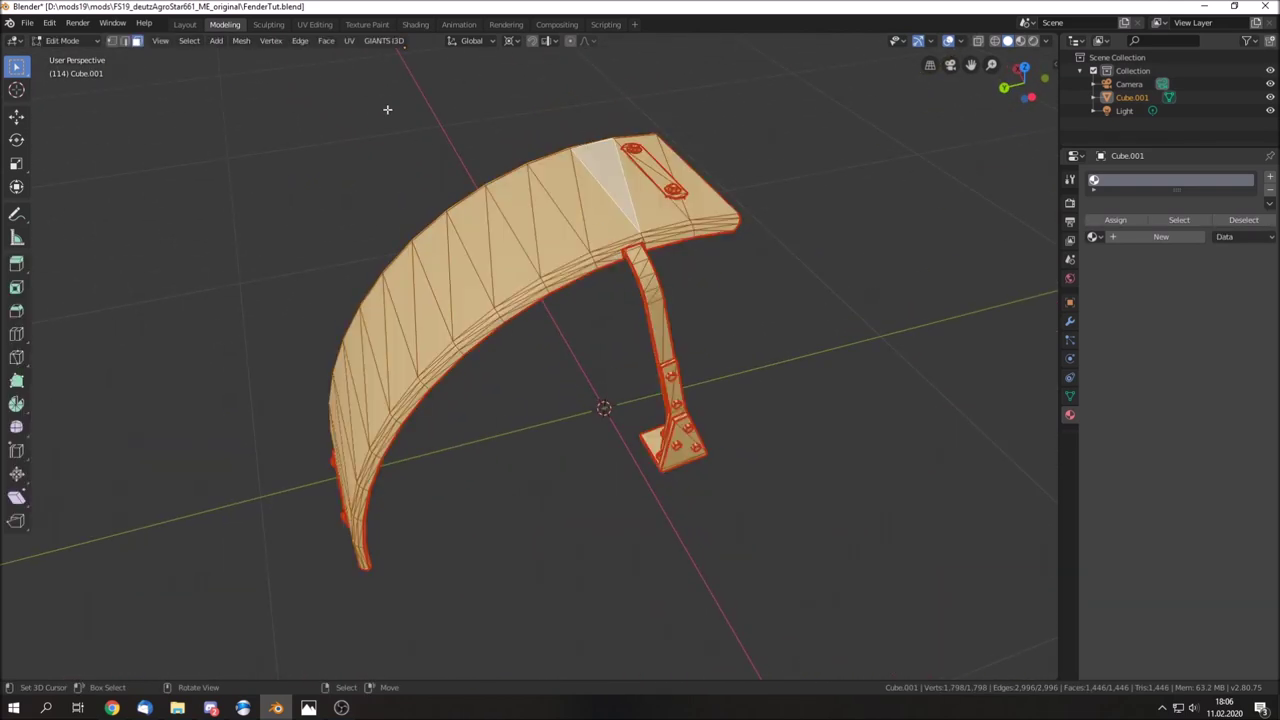
# Switch to UV Editing and zoom into the fender's unwrapped UV layout
pyautogui.click(314, 24)
pyautogui.moveTo(243, 239); pyautogui.dragTo(253, 321, button='middle')
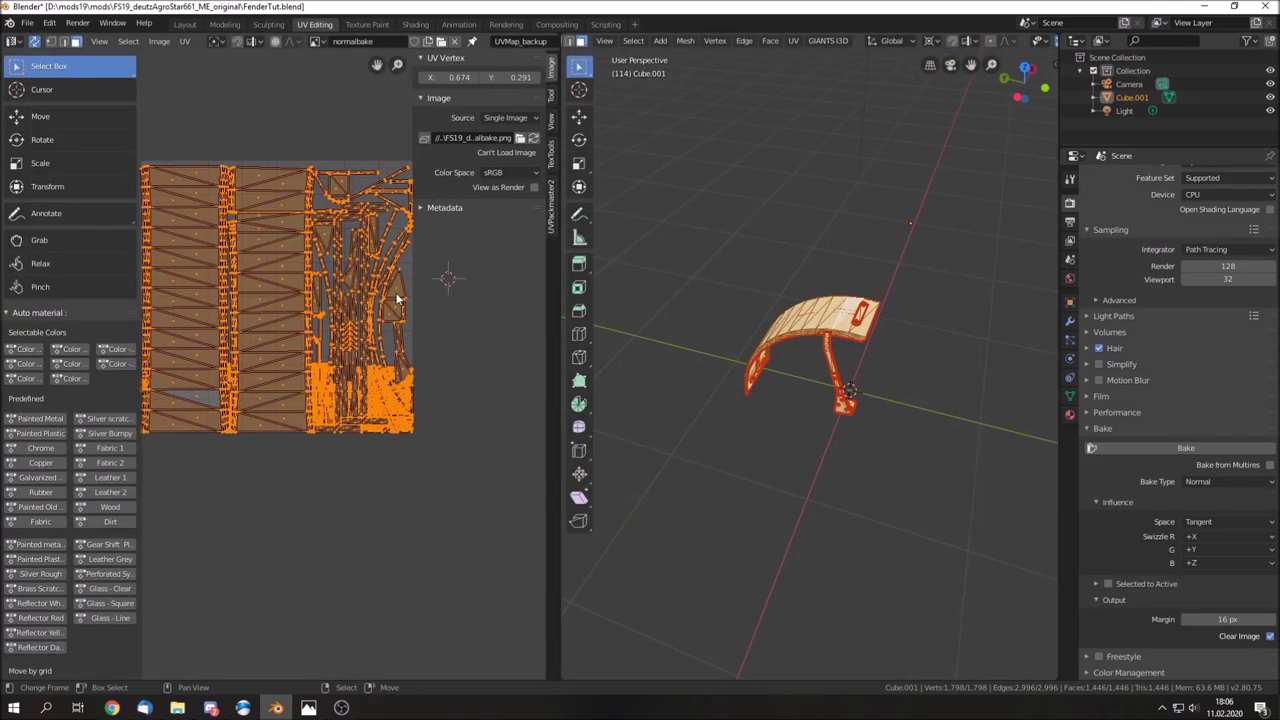
pyautogui.scroll(2, 298, 429)
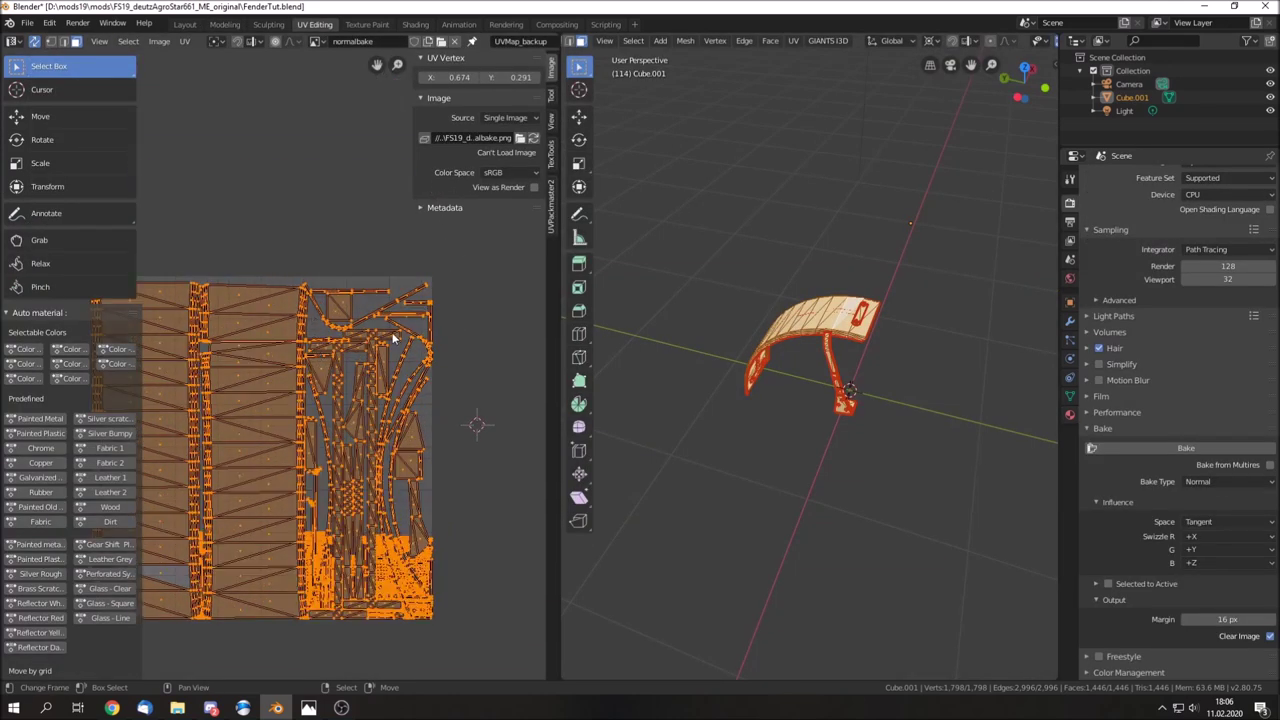
pyautogui.scroll(2, 393, 340)
pyautogui.scroll(2, 393, 340)
pyautogui.scroll(1, 400, 345)
pyautogui.scroll(2, 820, 390)
# Orbit the fender in the 3D view, then return to the Modeling workspace
pyautogui.moveTo(820, 390); pyautogui.dragTo(865, 378, button='middle')
pyautogui.scroll(-2, 363, 366)
pyautogui.moveTo(363, 366); pyautogui.dragTo(434, 405, button='middle')
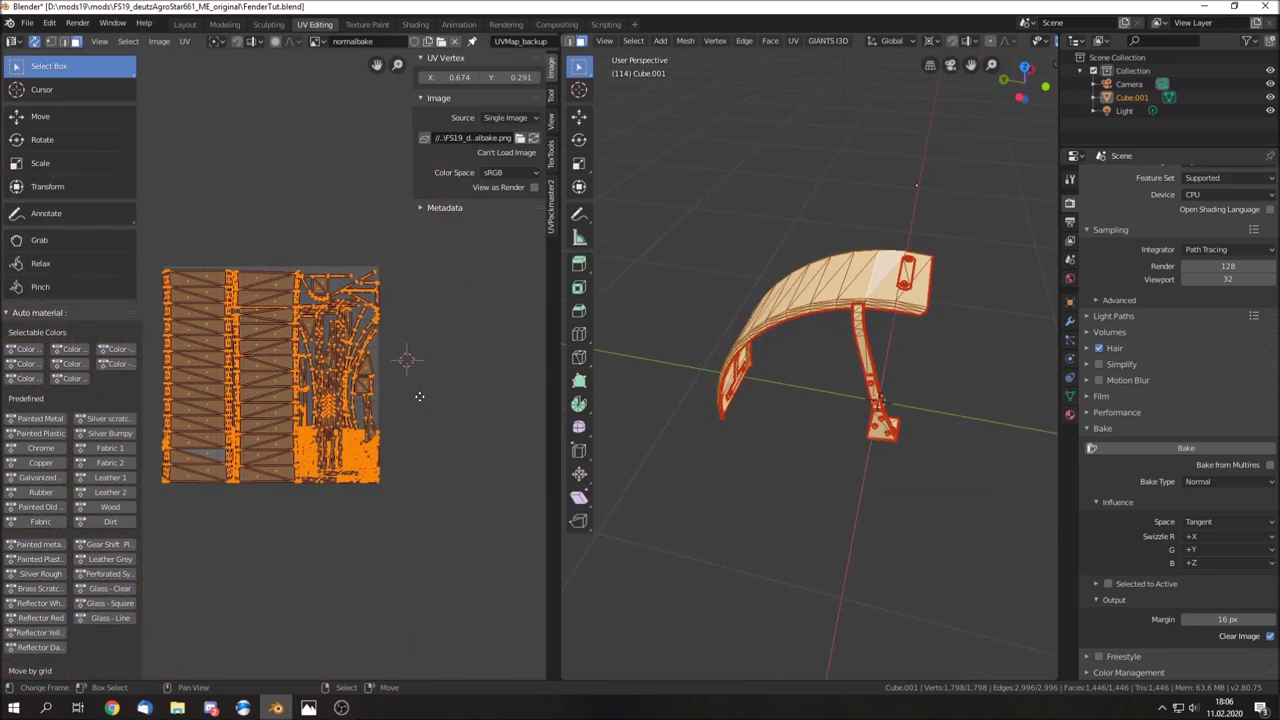
pyautogui.scroll(1, 440, 390)
pyautogui.moveTo(990, 361); pyautogui.dragTo(880, 380, button='middle')
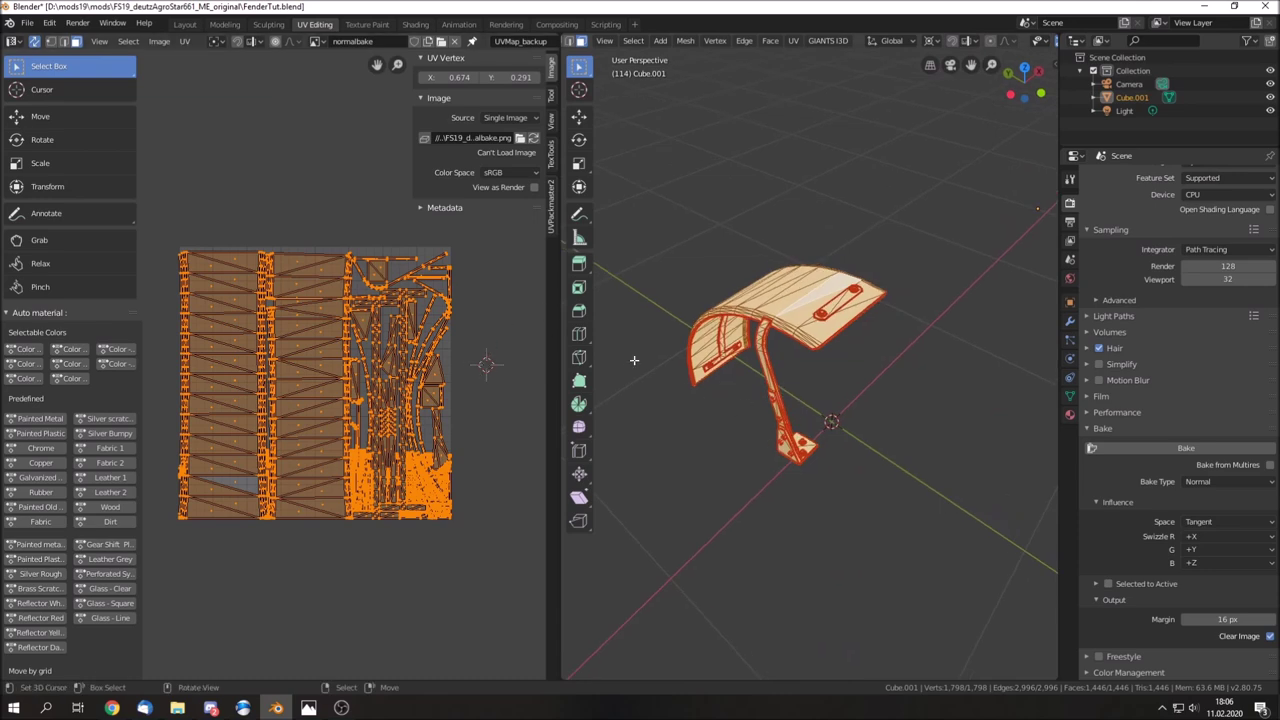
pyautogui.click(225, 24)
pyautogui.moveTo(724, 295)
pyautogui.mouseDown(button='middle')
pyautogui.moveTo(698, 284)
pyautogui.moveTo(680, 325)
pyautogui.moveTo(603, 378)
pyautogui.mouseUp(button='middle')
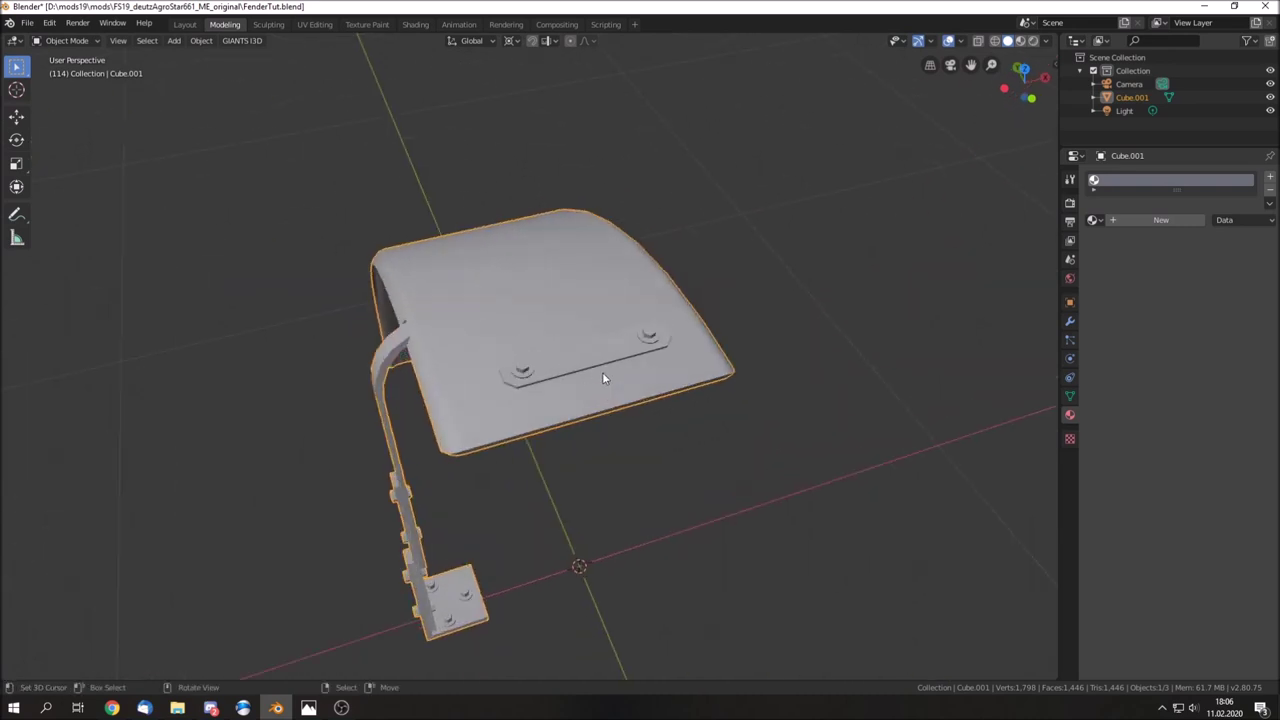
pyautogui.press('Tab')
pyautogui.scroll(2, 540, 399)
pyautogui.hotkey('alt', 'a')
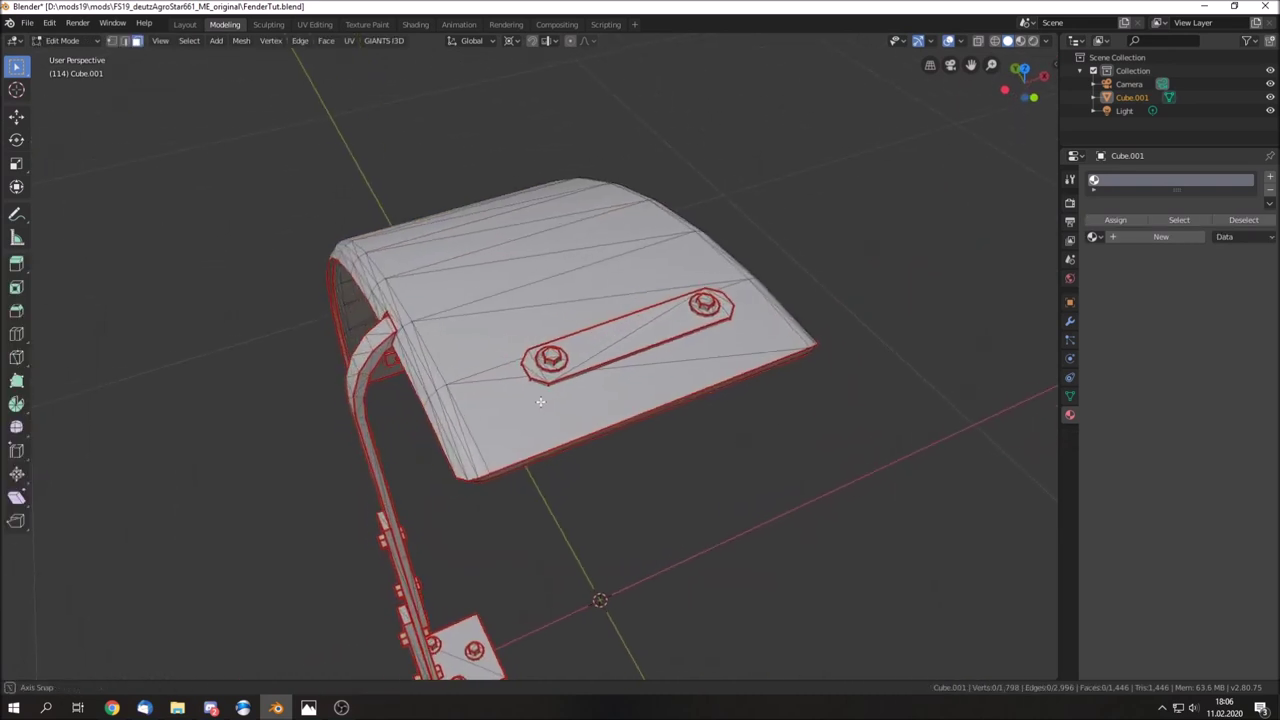
pyautogui.scroll(2, 565, 401)
pyautogui.scroll(2, 565, 401)
pyautogui.click(560, 388)
pyautogui.hotkey('ctrl', 'l')
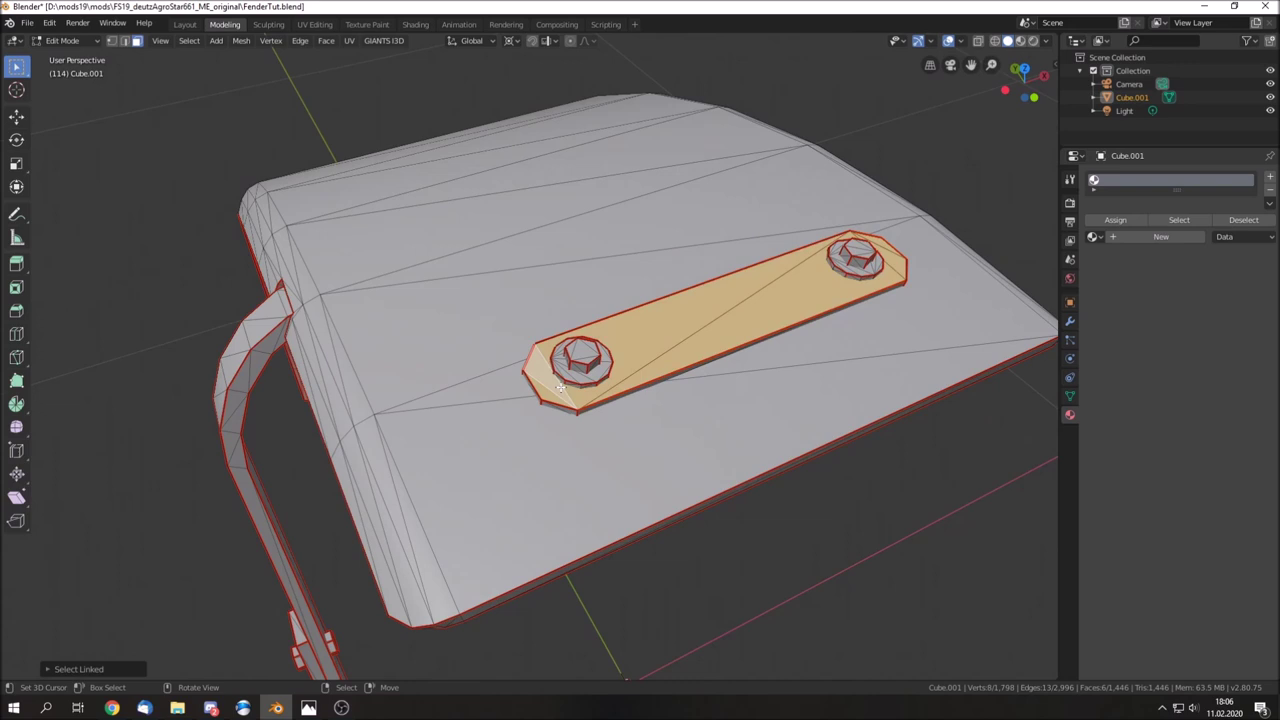
pyautogui.click(505, 398)
pyautogui.hotkey('ctrl', 'l')
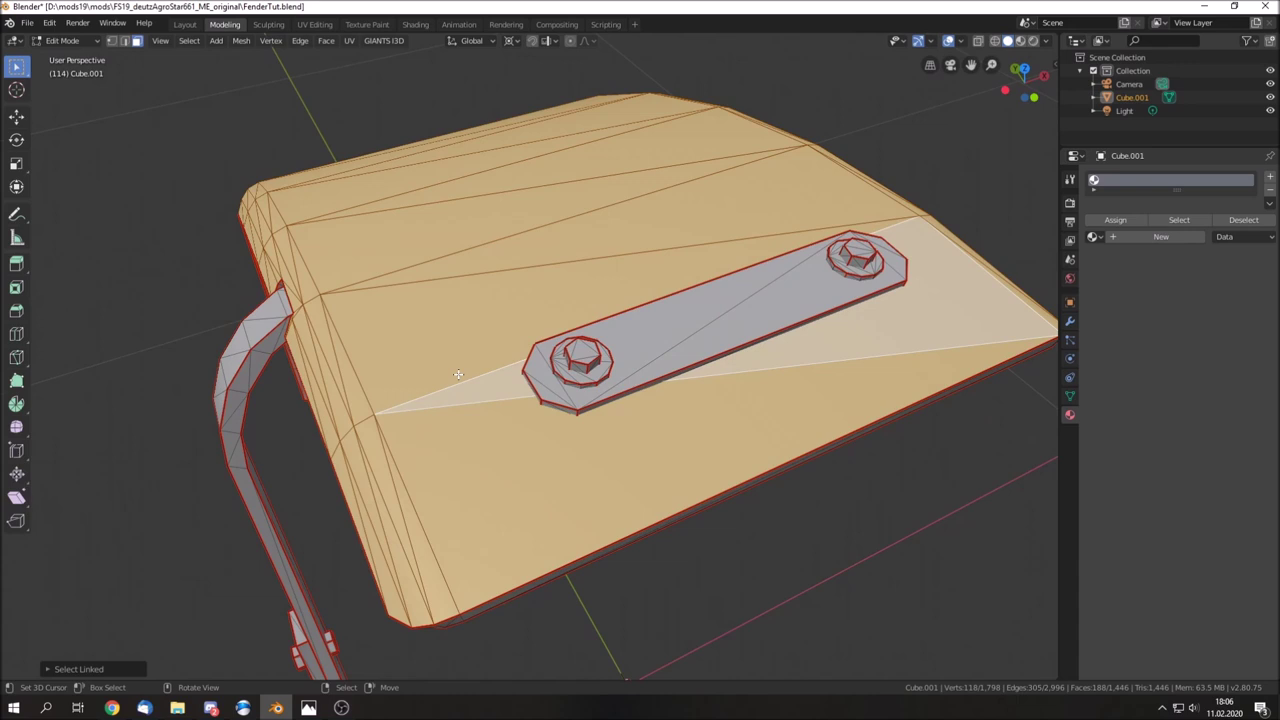
pyautogui.scroll(-3, 455, 368)
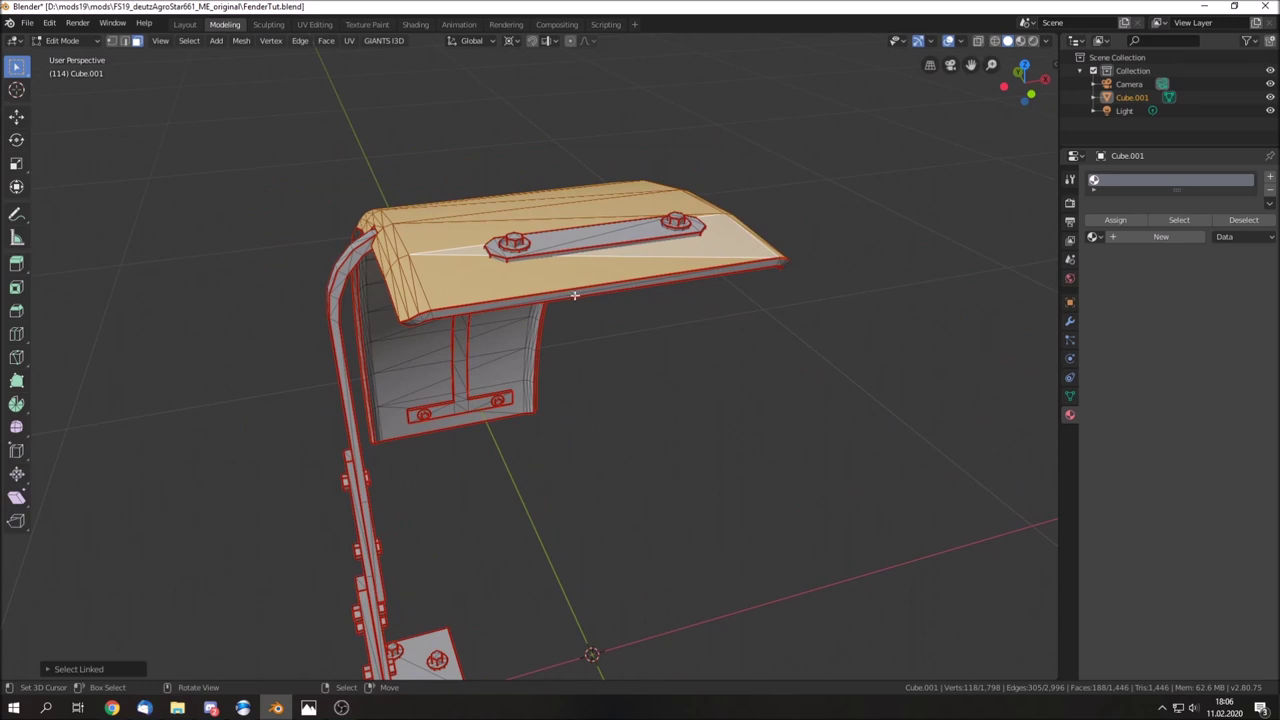
pyautogui.click(105, 667)
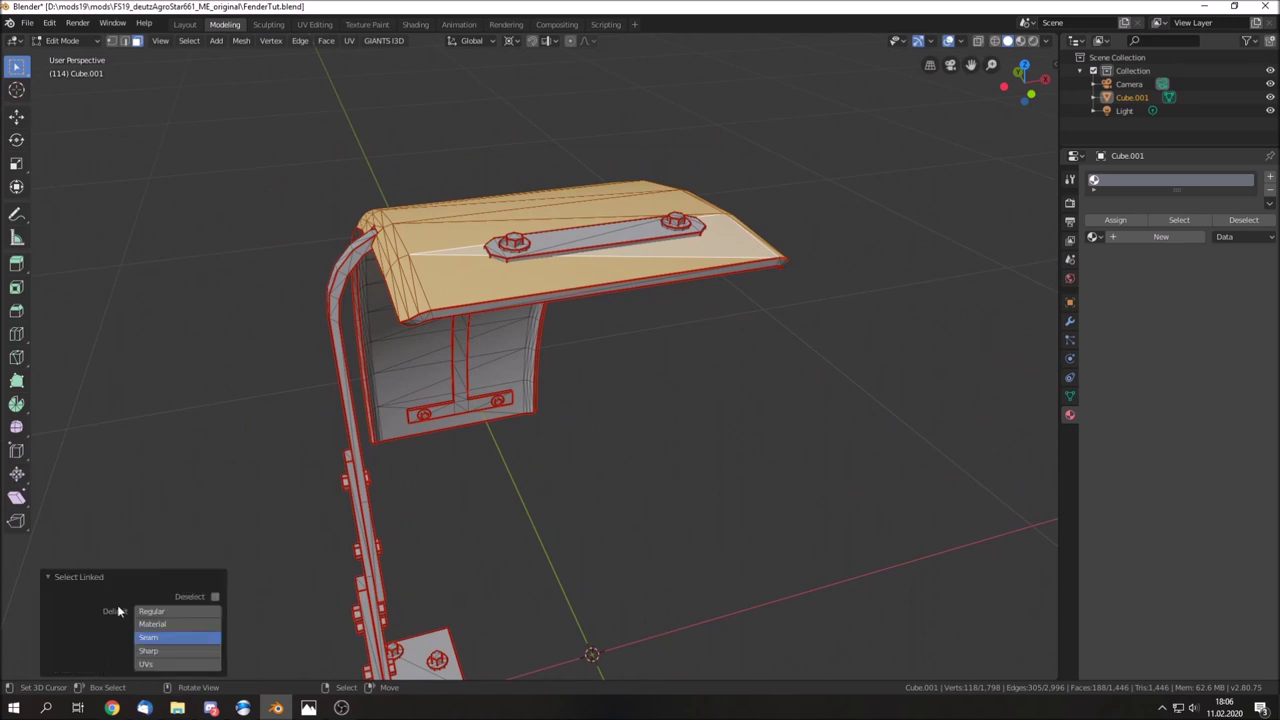
pyautogui.press('a')
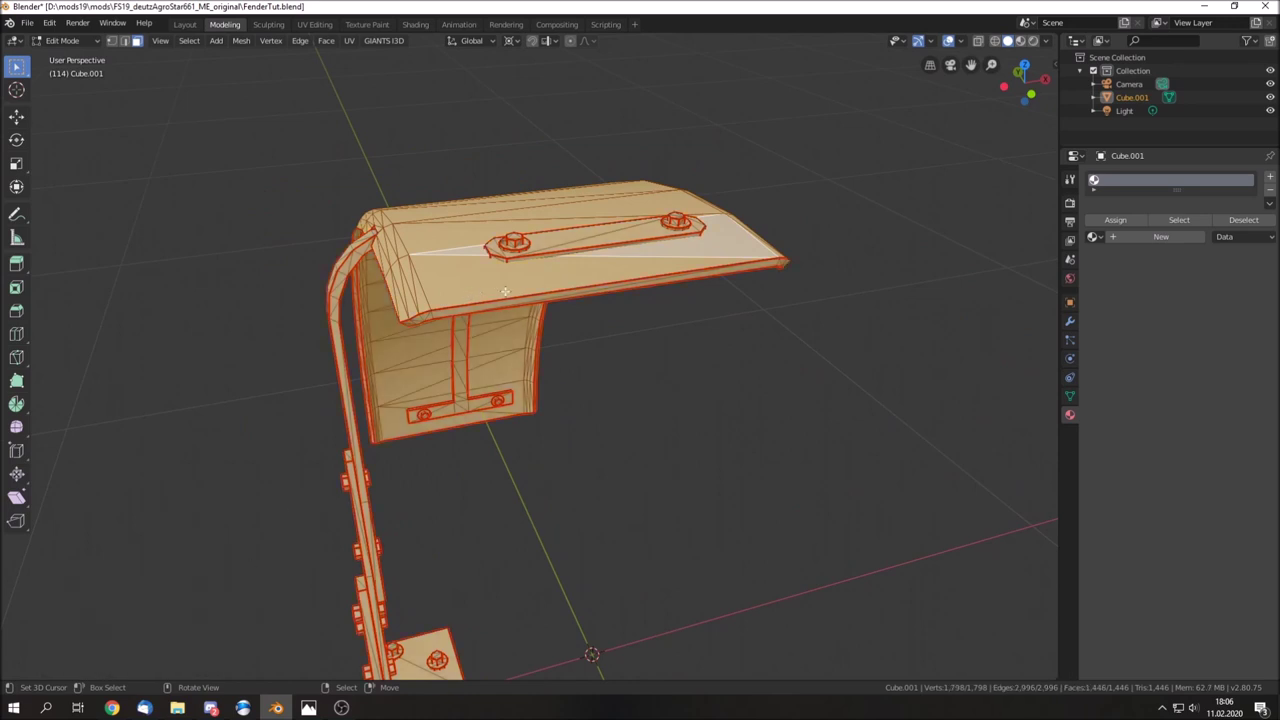
pyautogui.hotkey('alt', 'a')
pyautogui.press('l')
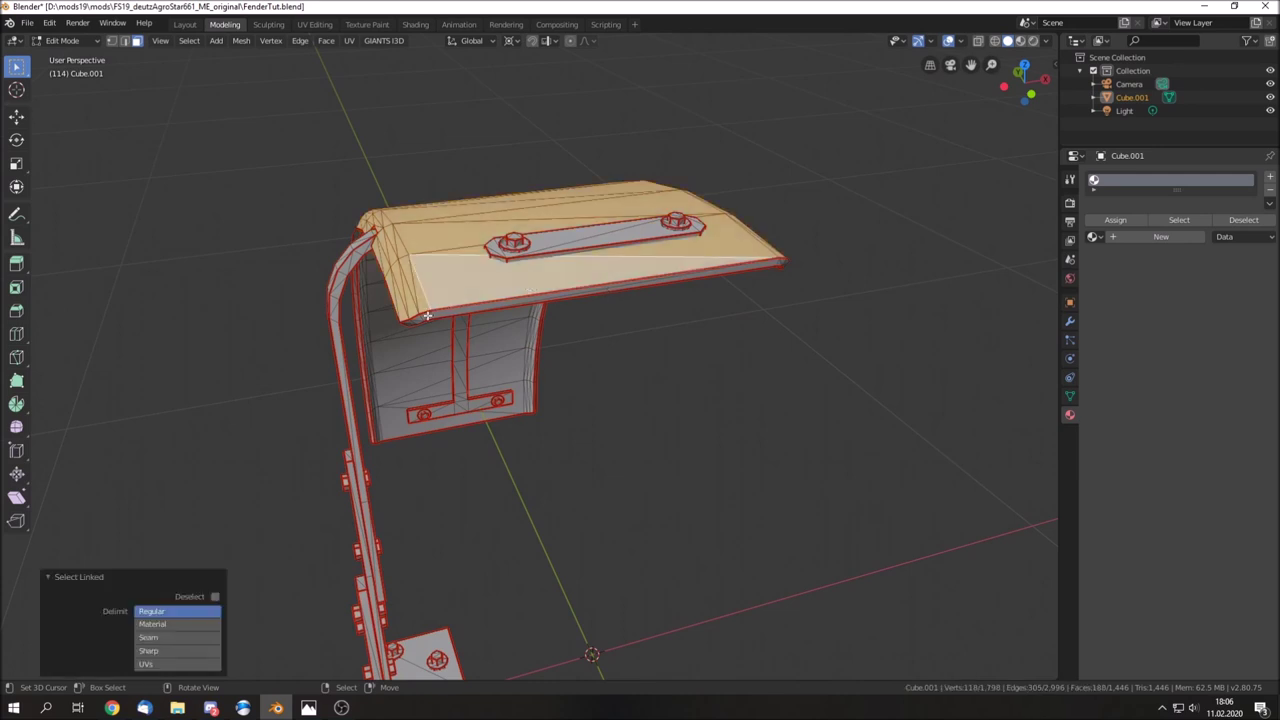
pyautogui.moveTo(598, 296)
pyautogui.mouseDown(button='middle')
pyautogui.moveTo(657, 263)
pyautogui.moveTo(551, 219)
pyautogui.mouseUp(button='middle')
pyautogui.hotkey('alt', 'a')
pyautogui.moveTo(669, 251)
pyautogui.mouseDown(button='middle')
pyautogui.moveTo(466, 251)
pyautogui.moveTo(548, 320)
pyautogui.mouseUp(button='middle')
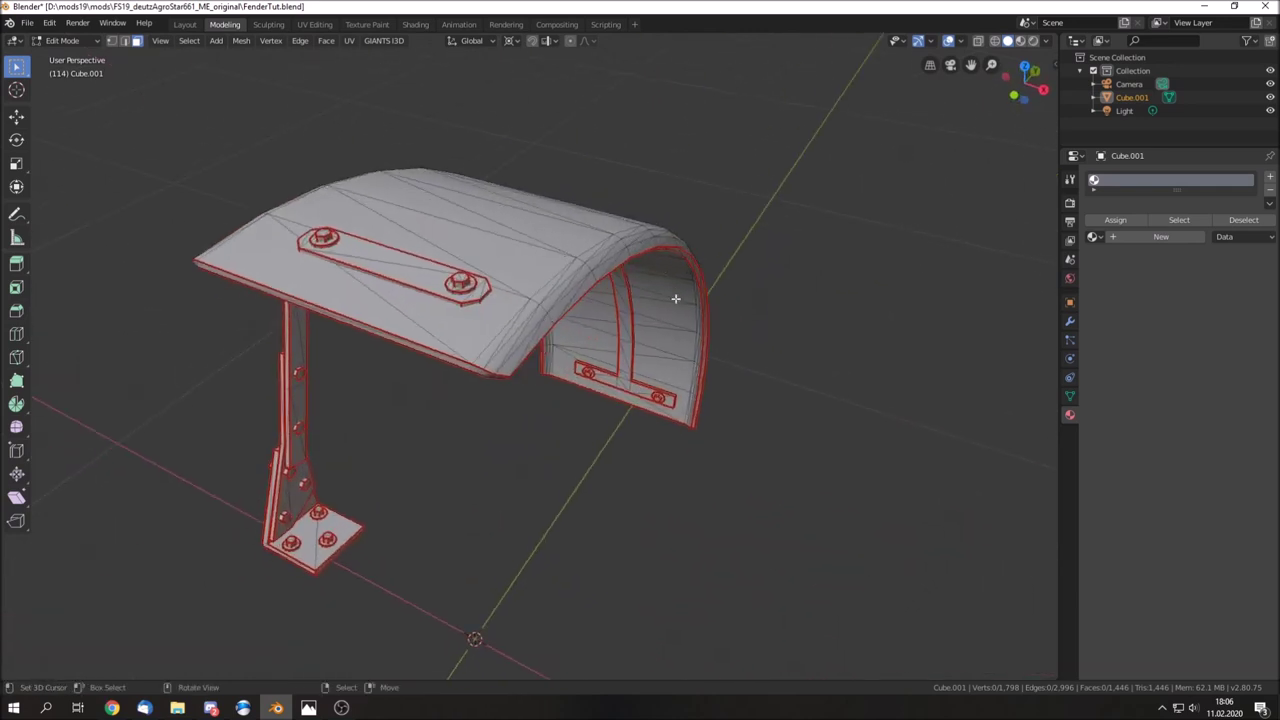
pyautogui.moveTo(630, 251); pyautogui.dragTo(653, 271, button='middle')
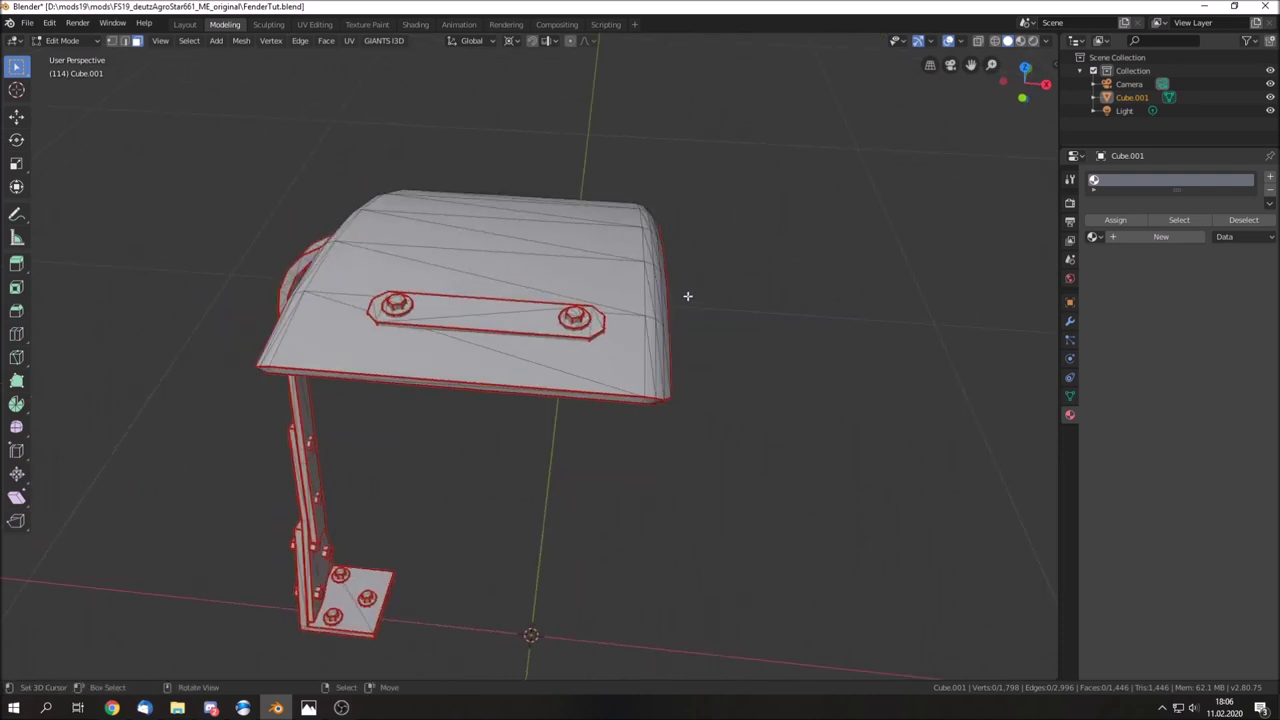
pyautogui.press('a')
pyautogui.click(620, 338)
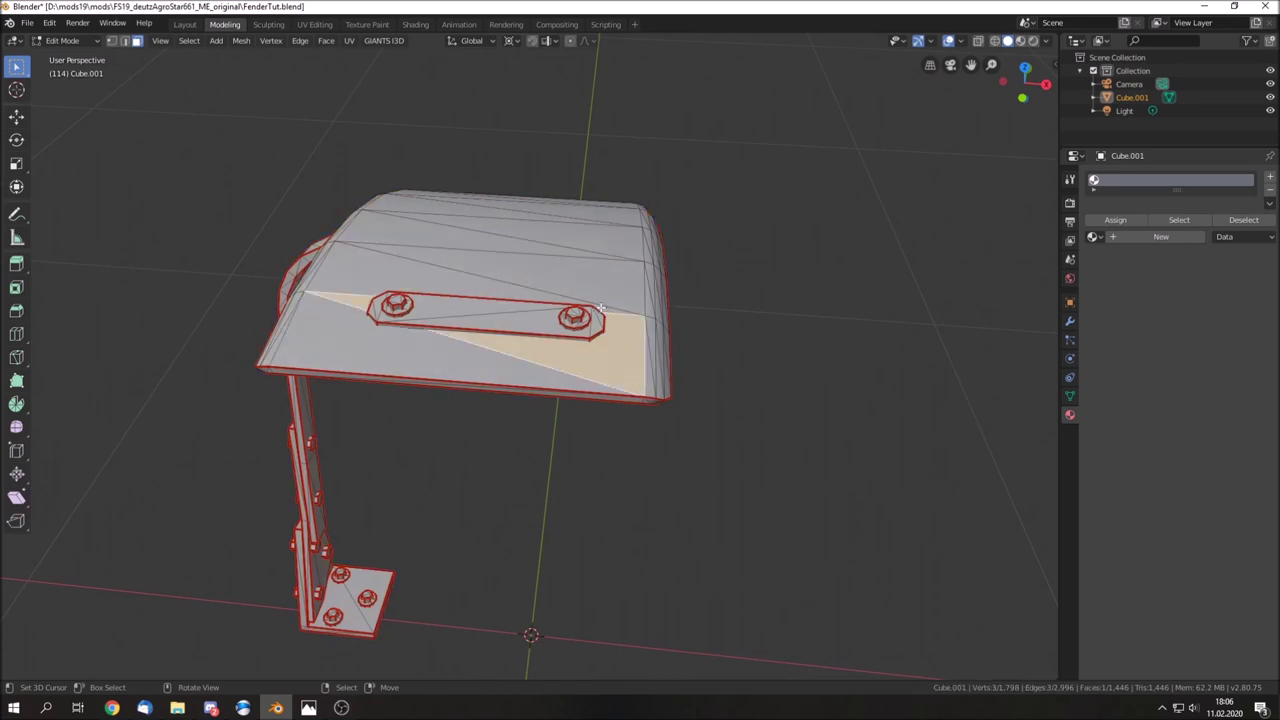
pyautogui.click(630, 334)
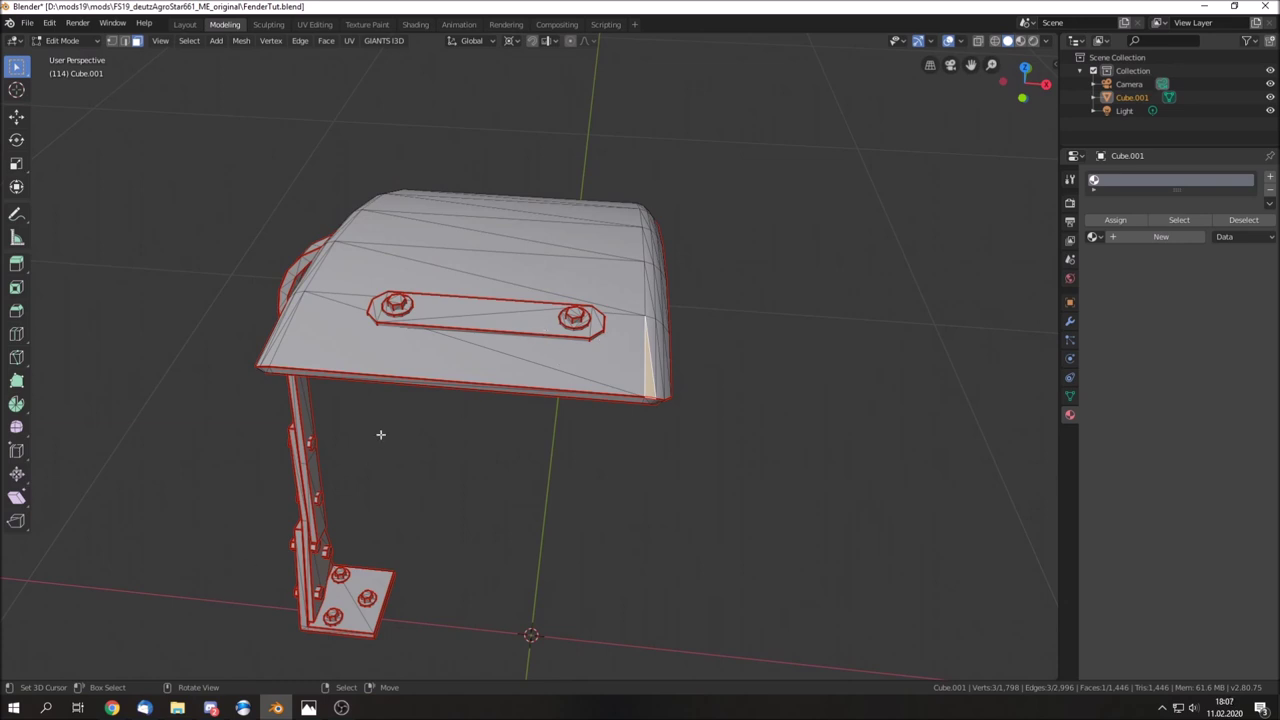
pyautogui.moveTo(500, 305)
pyautogui.mouseDown(button='middle')
pyautogui.moveTo(520, 331)
pyautogui.moveTo(488, 387)
pyautogui.moveTo(492, 370)
pyautogui.mouseUp(button='middle')
pyautogui.press('a')
pyautogui.hotkey('alt', 'a')
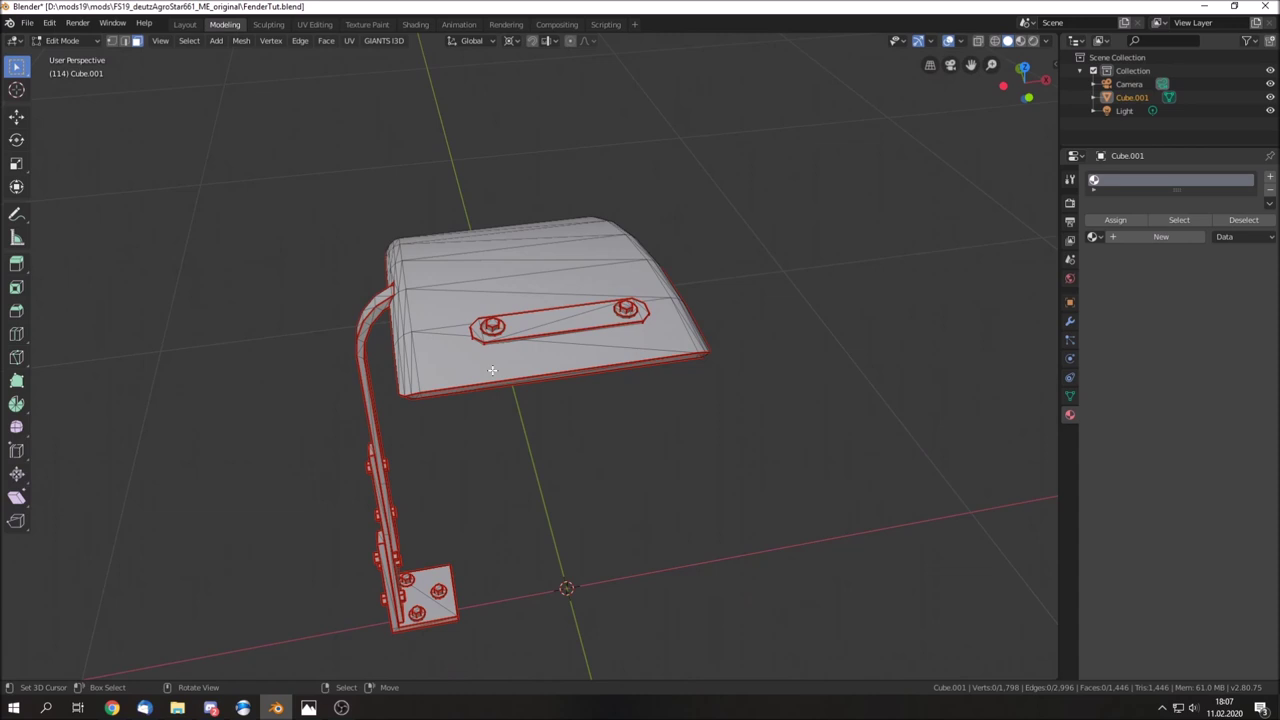
# Select the fender top, inner curved surface and left strip as linked pieces
pyautogui.press('l')
pyautogui.moveTo(455, 342)
pyautogui.mouseDown(button='middle')
pyautogui.moveTo(506, 260)
pyautogui.moveTo(512, 216)
pyautogui.moveTo(503, 333)
pyautogui.mouseUp(button='middle')
pyautogui.press('l')
pyautogui.press('l')
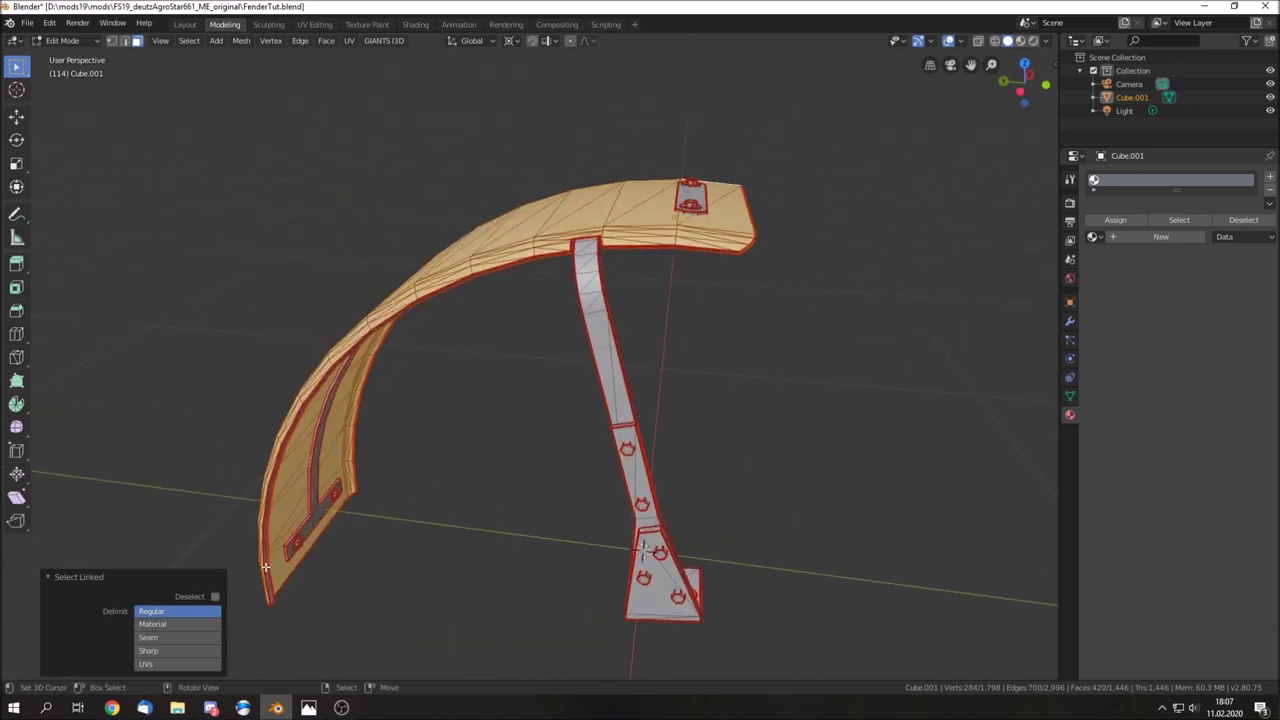
pyautogui.press('l')
pyautogui.moveTo(265, 567); pyautogui.dragTo(322, 471, button='middle')
pyautogui.press('l')
pyautogui.moveTo(195, 318)
pyautogui.mouseDown(button='middle')
pyautogui.moveTo(554, 409)
pyautogui.moveTo(589, 443)
pyautogui.mouseUp(button='middle')
# Shift the selected fender pieces 1 m along the X axis
pyautogui.press('g')
pyautogui.press('x')
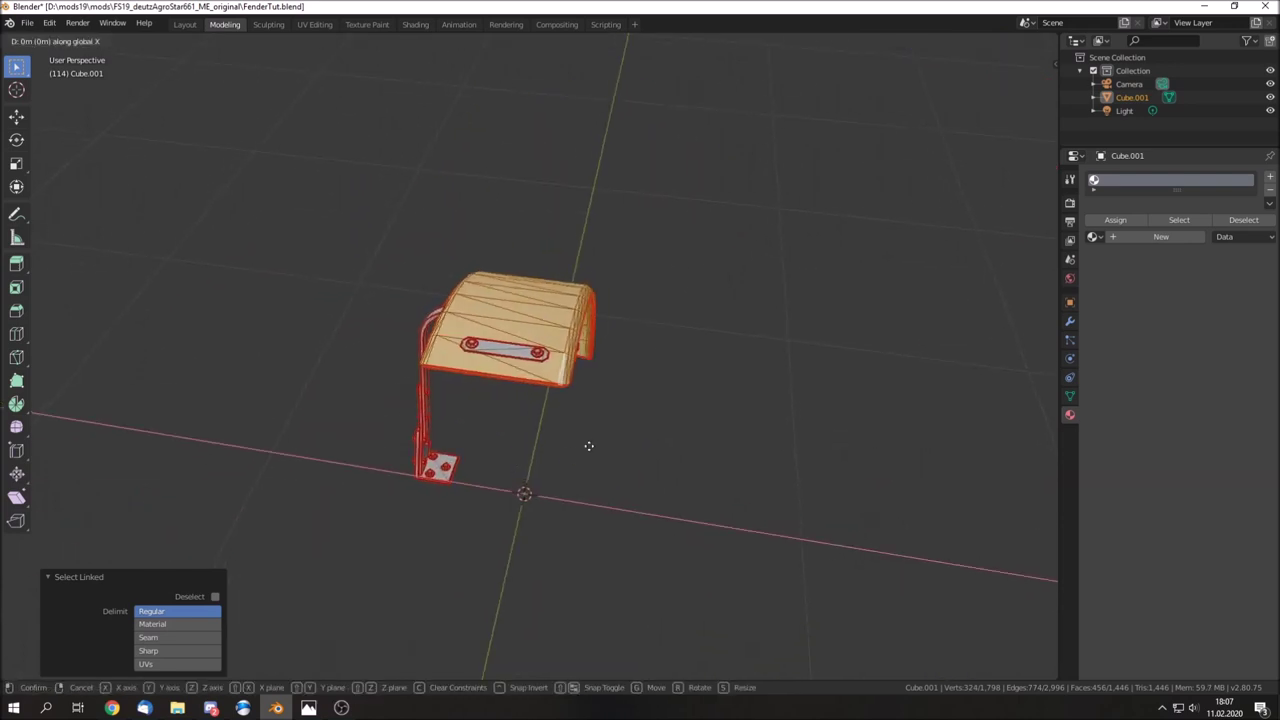
pyautogui.press('x')
pyautogui.press('x')
pyautogui.rightClick(581, 405)
pyautogui.moveTo(591, 403); pyautogui.dragTo(617, 398, button='middle')
pyautogui.press('g')
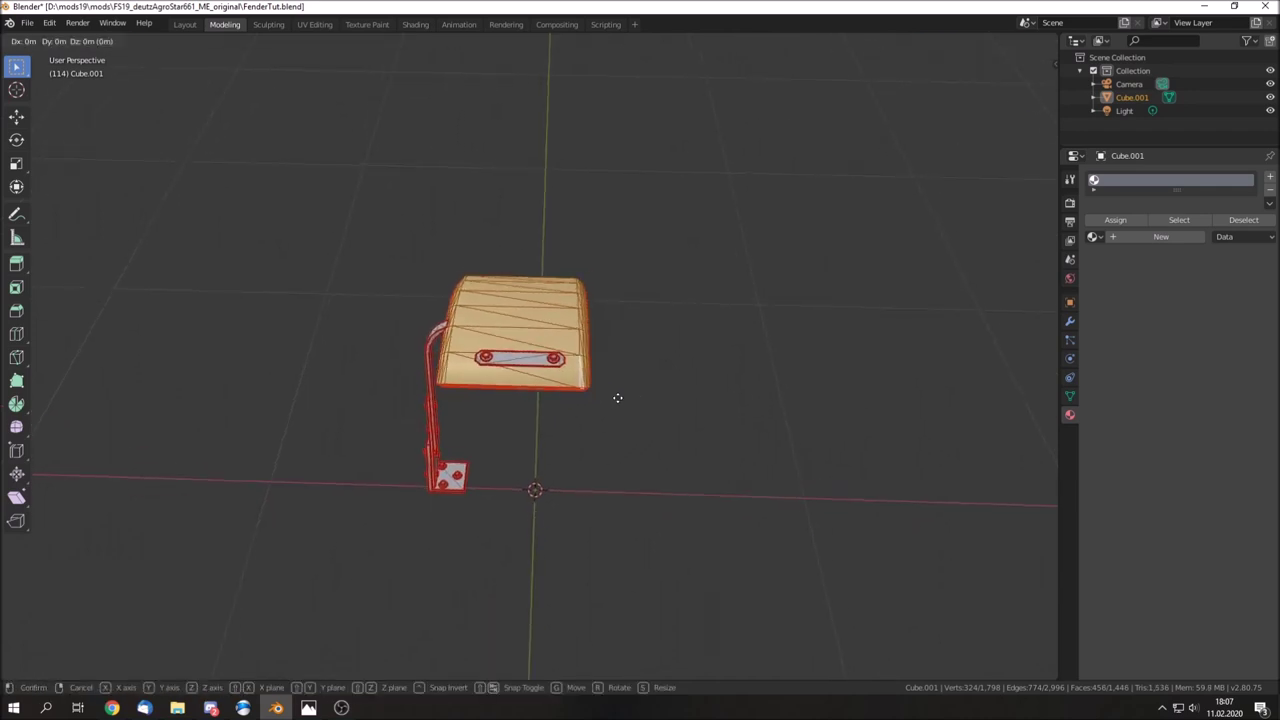
pyautogui.press('x')
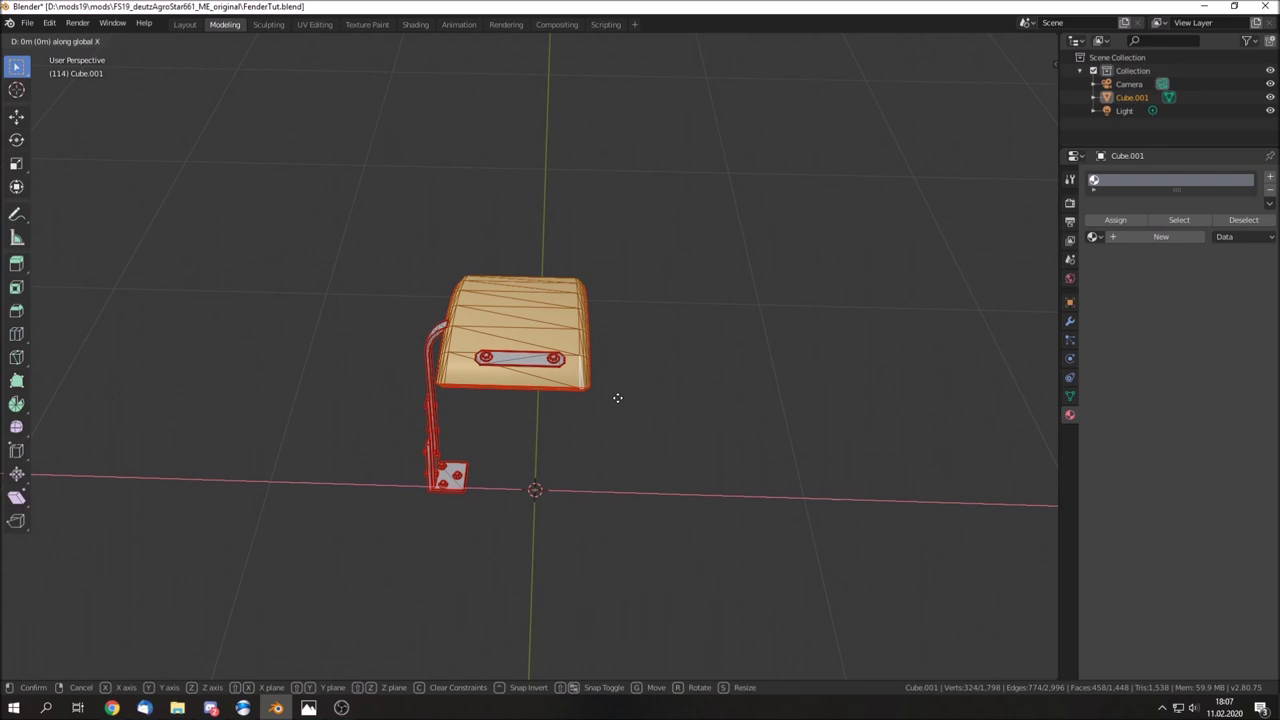
pyautogui.write('1')
pyautogui.press('Return')
# Select another linked fender piece and shift it 1 m along X
pyautogui.moveTo(614, 363)
pyautogui.mouseDown(button='middle')
pyautogui.moveTo(693, 343)
pyautogui.moveTo(656, 304)
pyautogui.mouseUp(button='middle')
pyautogui.scroll(2, 693, 343)
pyautogui.scroll(4, 660, 320)
pyautogui.scroll(-3, 656, 304)
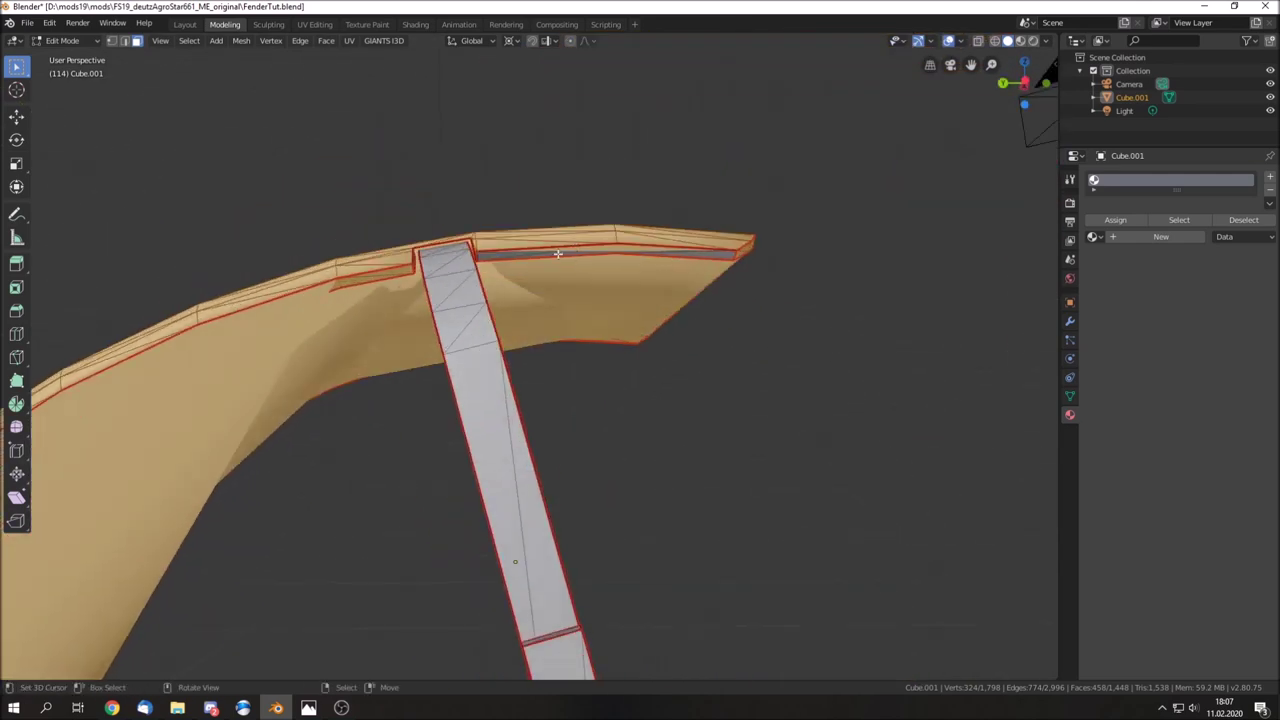
pyautogui.press('l')
pyautogui.moveTo(548, 251); pyautogui.dragTo(378, 335, button='middle')
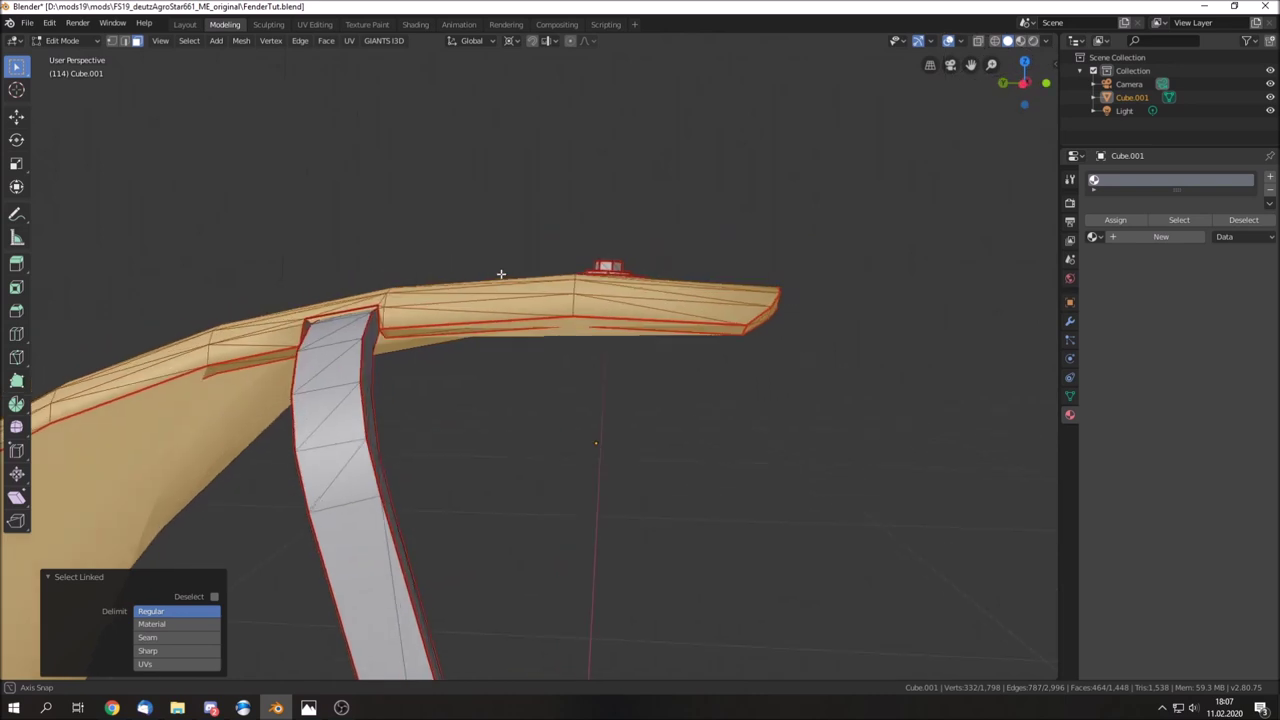
pyautogui.moveTo(363, 347); pyautogui.dragTo(535, 354, button='middle')
pyautogui.scroll(2, 535, 354)
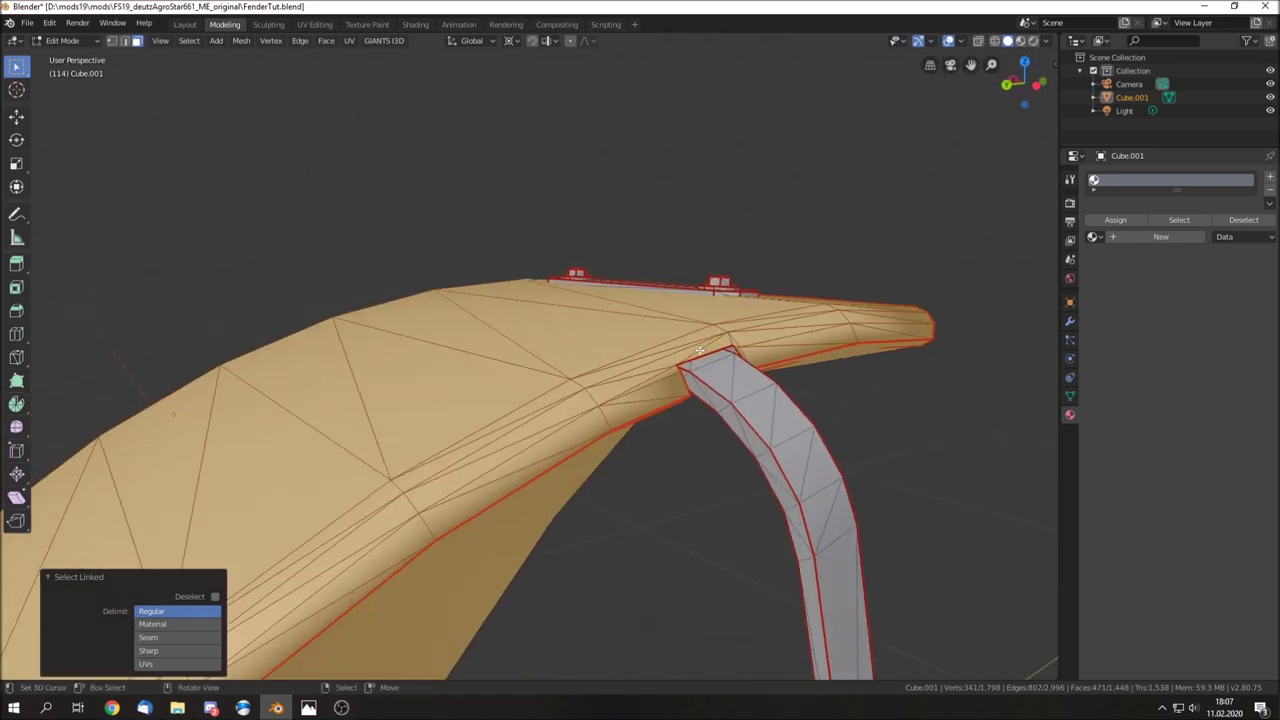
pyautogui.scroll(-4, 731, 349)
pyautogui.moveTo(834, 357); pyautogui.dragTo(620, 417, button='middle')
pyautogui.press('g')
pyautogui.press('x')
pyautogui.press('1')
pyautogui.press('Return')
# Select the remaining fender strips as linked pieces, inspecting them from several angles
pyautogui.moveTo(640, 409)
pyautogui.mouseDown(button='middle')
pyautogui.moveTo(580, 354)
pyautogui.moveTo(645, 325)
pyautogui.moveTo(683, 354)
pyautogui.mouseUp(button='middle')
pyautogui.scroll(2, 589, 397)
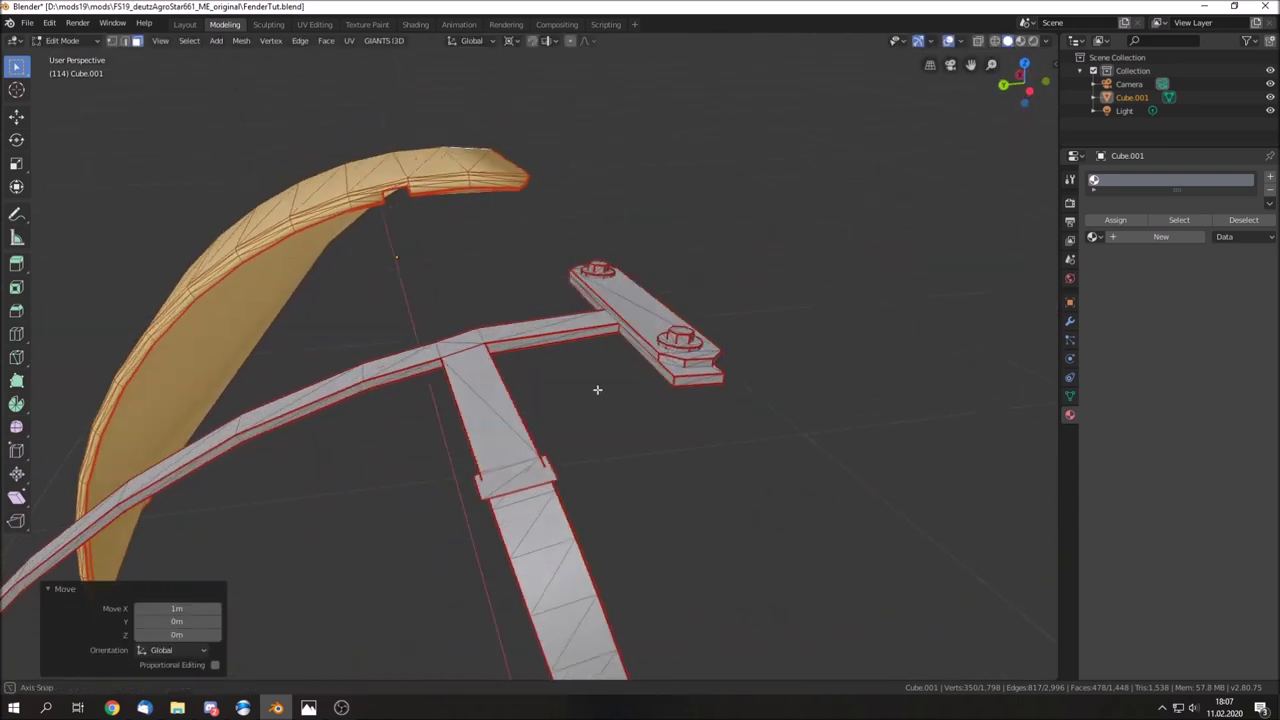
pyautogui.scroll(2, 607, 378)
pyautogui.moveTo(607, 378); pyautogui.dragTo(560, 250, button='middle')
pyautogui.scroll(4, 529, 186)
pyautogui.scroll(-4, 529, 186)
pyautogui.moveTo(529, 186)
pyautogui.mouseDown(button='middle')
pyautogui.moveTo(434, 131)
pyautogui.moveTo(520, 266)
pyautogui.moveTo(581, 297)
pyautogui.moveTo(603, 349)
pyautogui.moveTo(570, 316)
pyautogui.moveTo(560, 400)
pyautogui.mouseUp(button='middle')
pyautogui.press('l')
pyautogui.scroll(4, 560, 400)
pyautogui.moveTo(677, 409); pyautogui.dragTo(569, 346, button='middle')
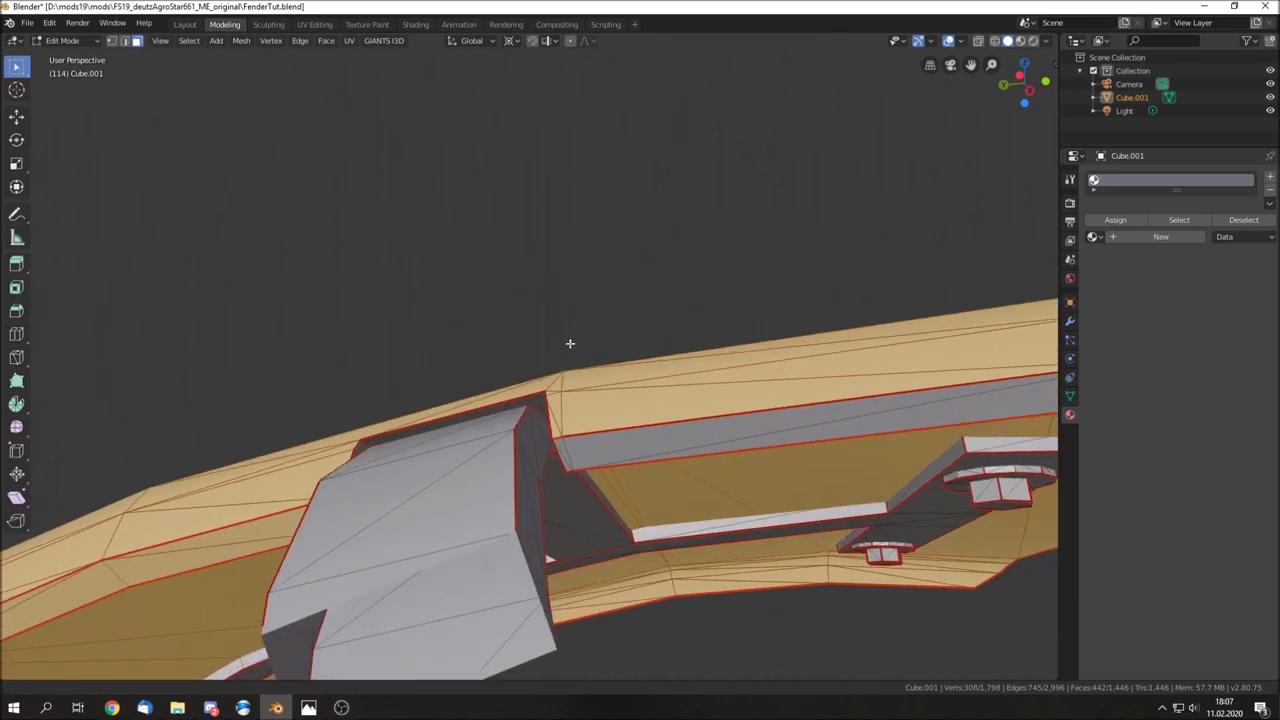
pyautogui.press('l')
pyautogui.press('l')
pyautogui.moveTo(531, 406)
pyautogui.mouseDown(button='middle')
pyautogui.moveTo(797, 422)
pyautogui.moveTo(571, 513)
pyautogui.moveTo(591, 477)
pyautogui.mouseUp(button='middle')
pyautogui.press('l')
pyautogui.scroll(-3, 571, 513)
# Move the last fender strips 1 m along X and check the separated parts in Object Mode
pyautogui.press('g')
pyautogui.press('x')
pyautogui.press('1')
pyautogui.press('Return')
pyautogui.press('Tab')
pyautogui.scroll(-3, 569, 409)
pyautogui.moveTo(569, 409)
pyautogui.mouseDown(button='middle')
pyautogui.moveTo(753, 417)
pyautogui.moveTo(637, 437)
pyautogui.moveTo(586, 394)
pyautogui.moveTo(684, 393)
pyautogui.moveTo(687, 352)
pyautogui.mouseUp(button='middle')
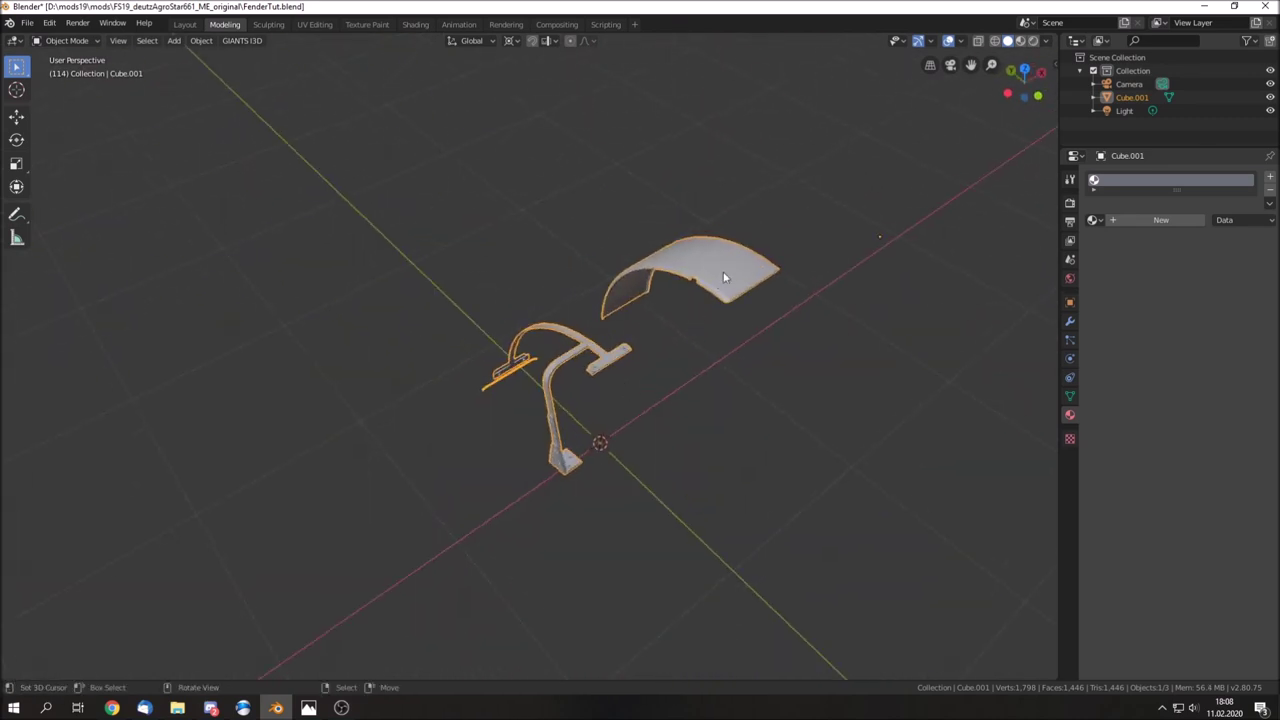
pyautogui.press('Tab')
# Apply a slight stretch along X, then view fender and bracket head-on in Object Mode
pyautogui.press('x')
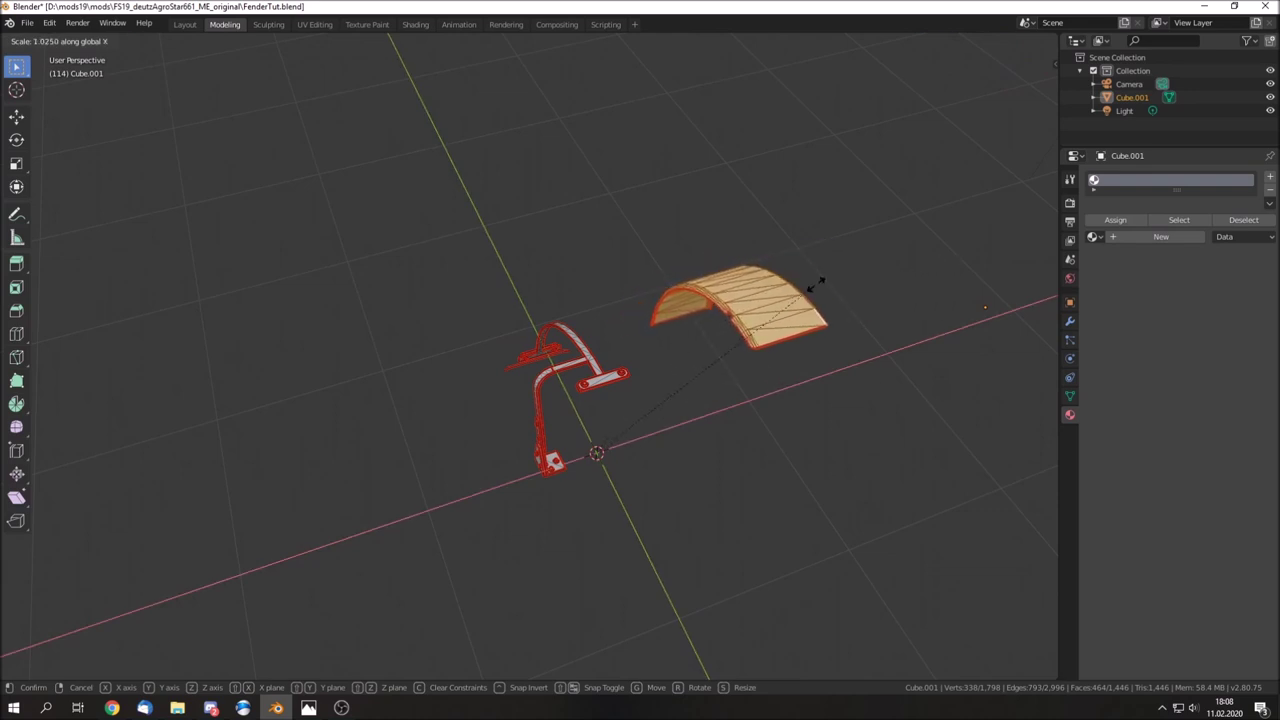
pyautogui.click(815, 278)
pyautogui.press('Tab')
pyautogui.moveTo(680, 386)
pyautogui.mouseDown(button='middle')
pyautogui.moveTo(676, 401)
pyautogui.moveTo(576, 370)
pyautogui.moveTo(666, 386)
pyautogui.moveTo(611, 390)
pyautogui.moveTo(609, 352)
pyautogui.moveTo(609, 372)
pyautogui.mouseUp(button='middle')
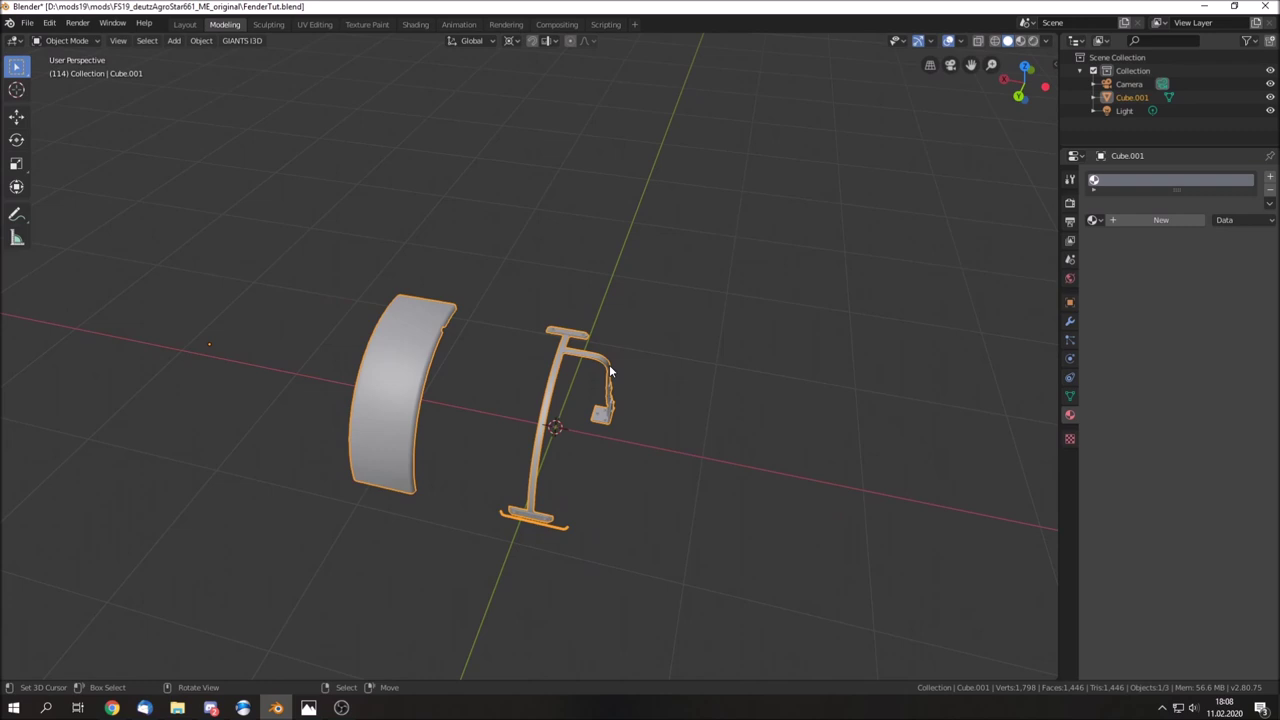
pyautogui.moveTo(610, 370)
pyautogui.mouseDown(button='middle')
pyautogui.moveTo(622, 379)
pyautogui.moveTo(597, 324)
pyautogui.moveTo(537, 315)
pyautogui.moveTo(575, 408)
pyautogui.mouseUp(button='middle')
# Shift the thin strip under the bracket foot 1 m along X, undoing a wrong-direction move
pyautogui.press('Tab')
pyautogui.scroll(2, 590, 400)
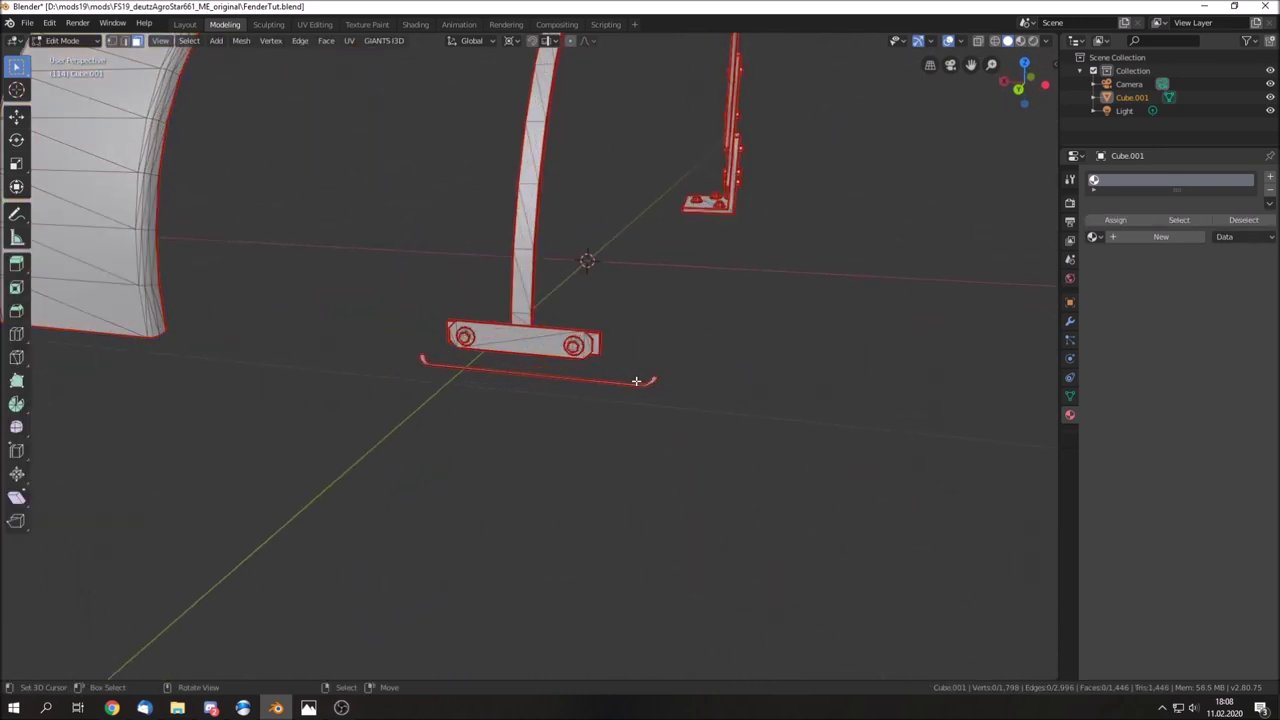
pyautogui.press('l')
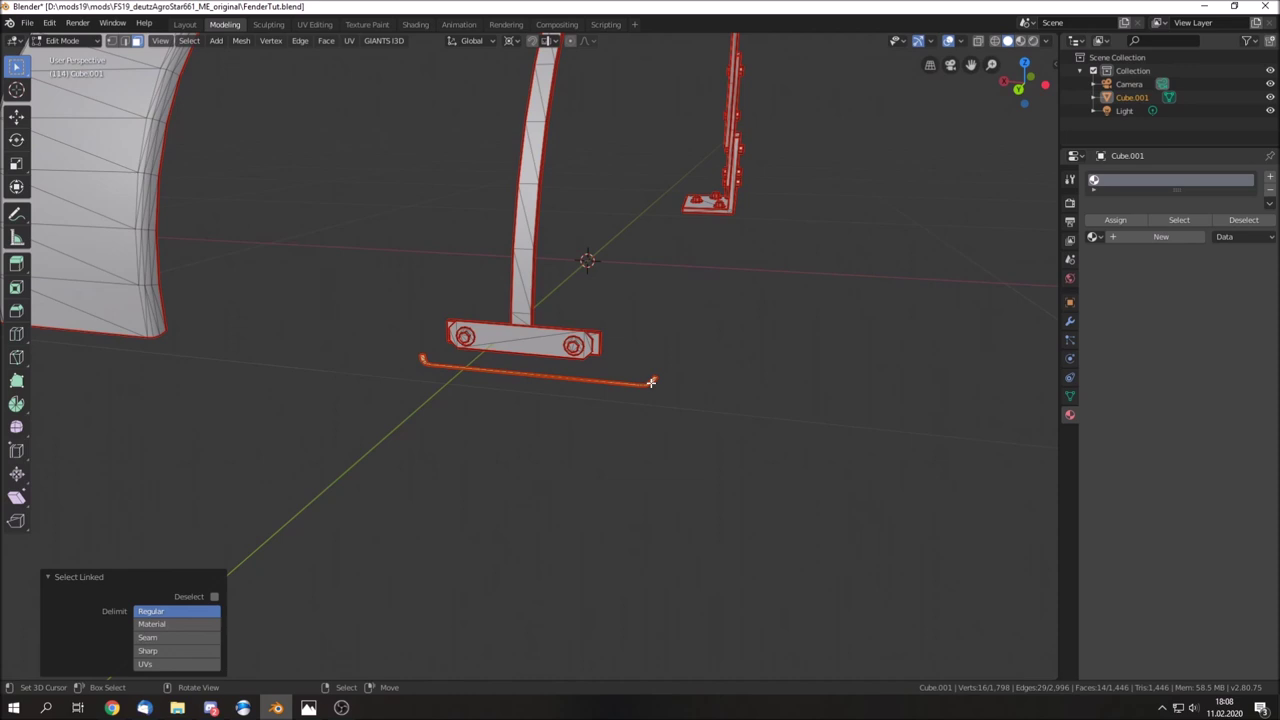
pyautogui.write('gx-01')
pyautogui.press('Return')
pyautogui.moveTo(649, 383)
pyautogui.mouseDown(button='middle')
pyautogui.moveTo(674, 274)
pyautogui.moveTo(688, 399)
pyautogui.mouseUp(button='middle')
pyautogui.hotkey('ctrl', 'z')
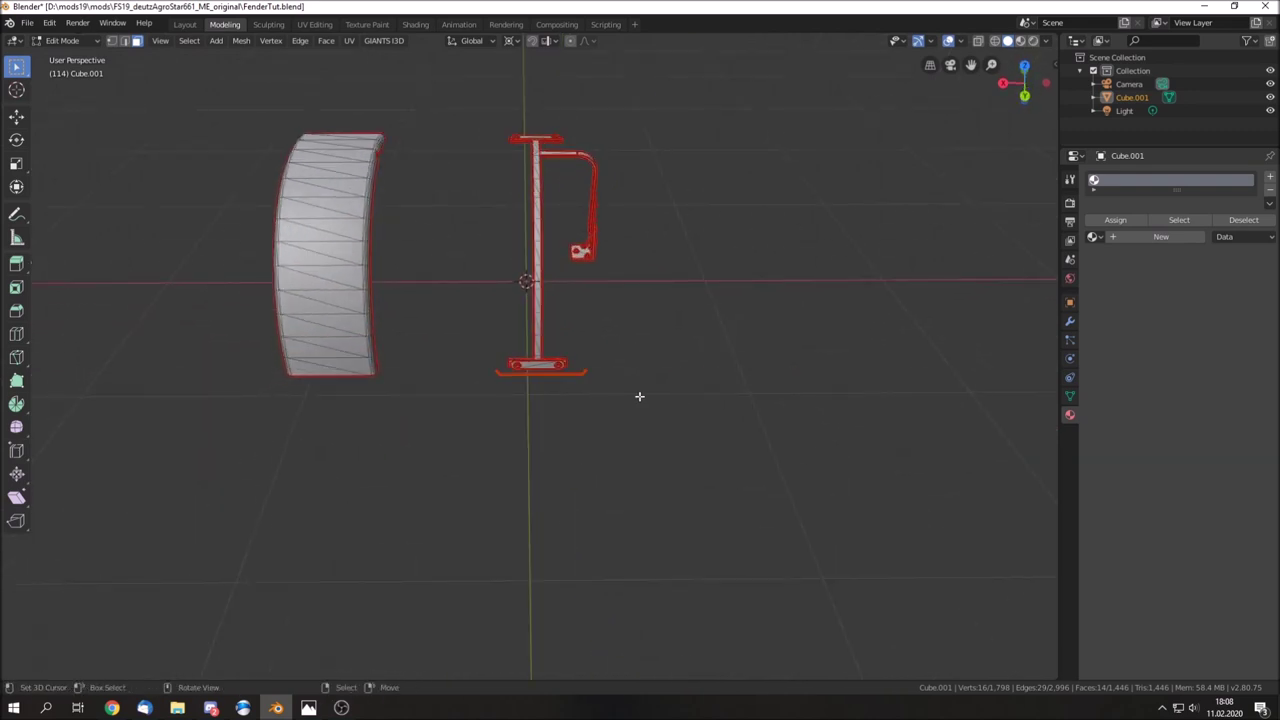
pyautogui.scroll(2, 598, 390)
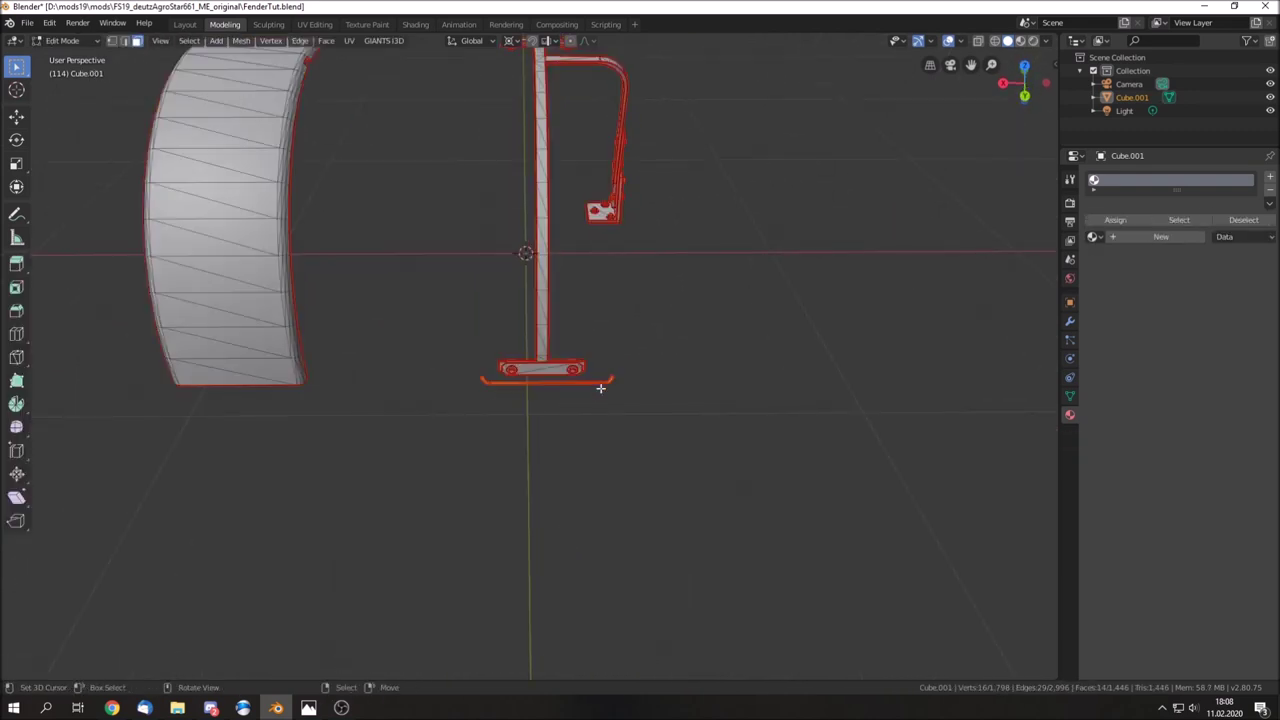
pyautogui.write('gx1')
pyautogui.press('Return')
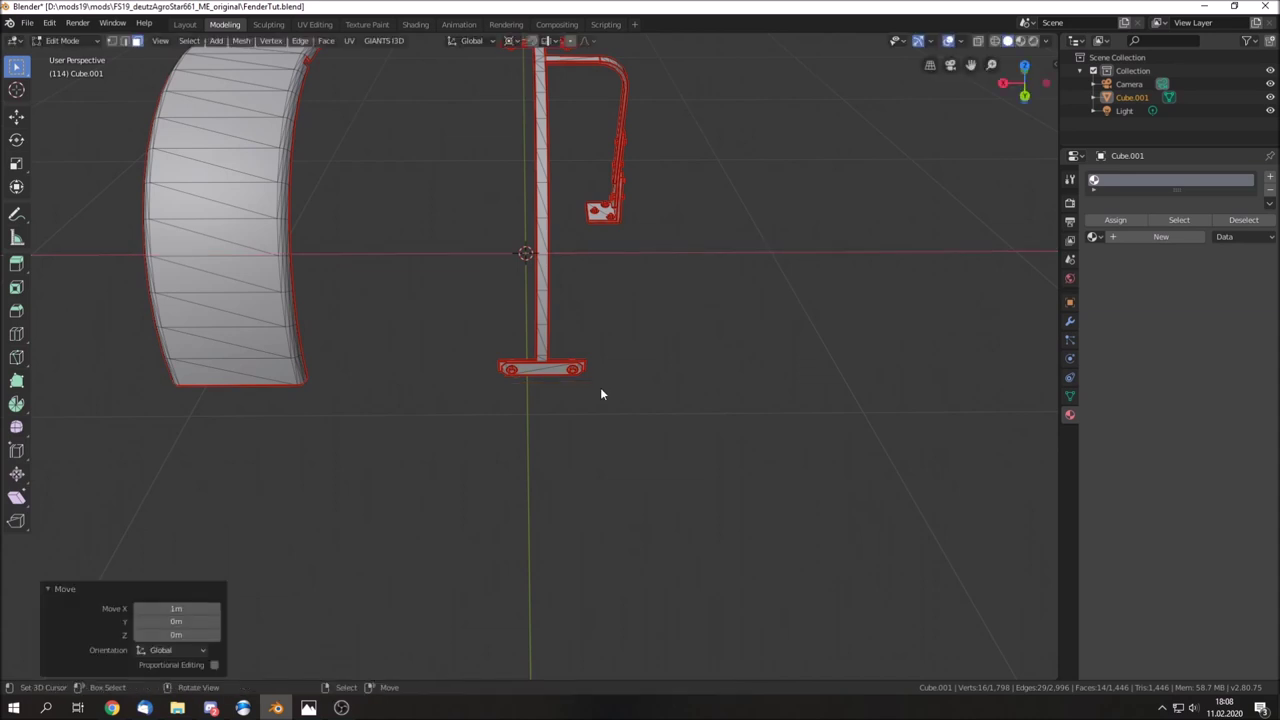
# Deselect all mesh elements and return Cube.001 to Object Mode
pyautogui.scroll(-3, 599, 380)
pyautogui.press('a')
pyautogui.hotkey('alt', 'a')
pyautogui.scroll(3, 545, 330)
pyautogui.moveTo(537, 321)
pyautogui.mouseDown(button='middle')
pyautogui.moveTo(580, 318)
pyautogui.moveTo(674, 357)
pyautogui.moveTo(651, 357)
pyautogui.moveTo(662, 298)
pyautogui.mouseUp(button='middle')
pyautogui.press('Tab')
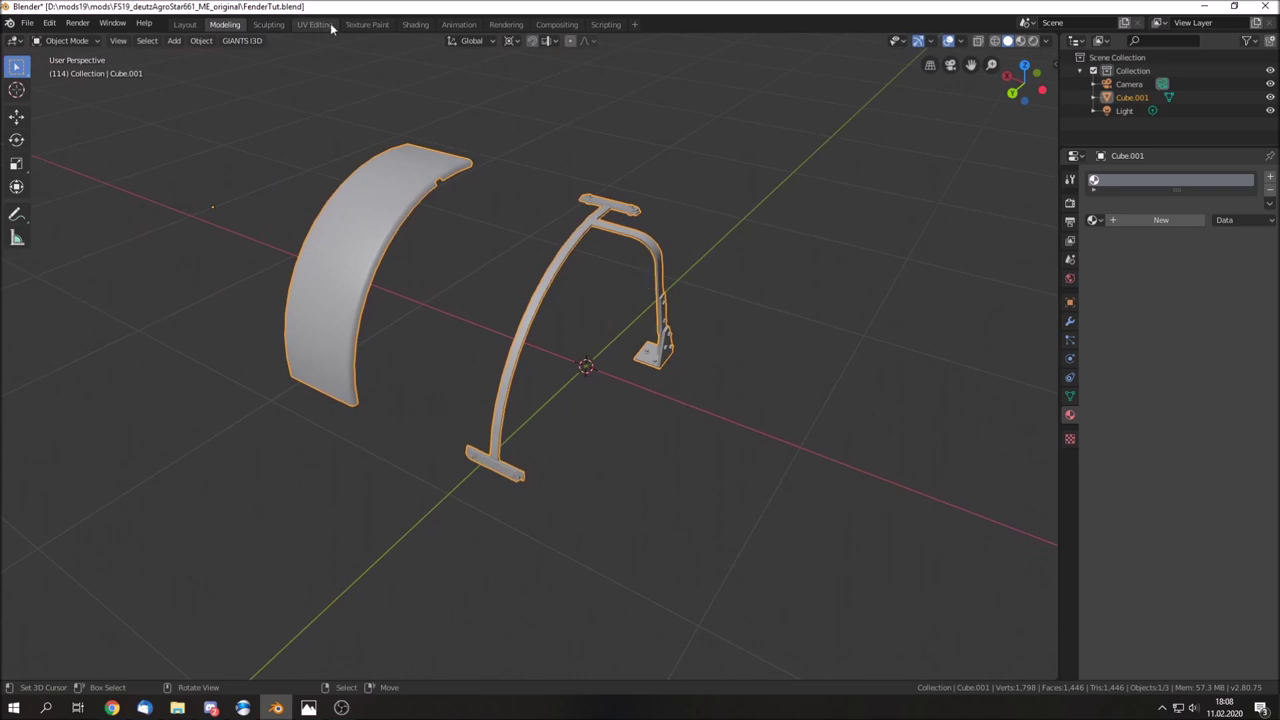
# Check the fender's UV layout in UV Editing, then move to Shading and its material settings
pyautogui.click(314, 24)
pyautogui.press('Tab')
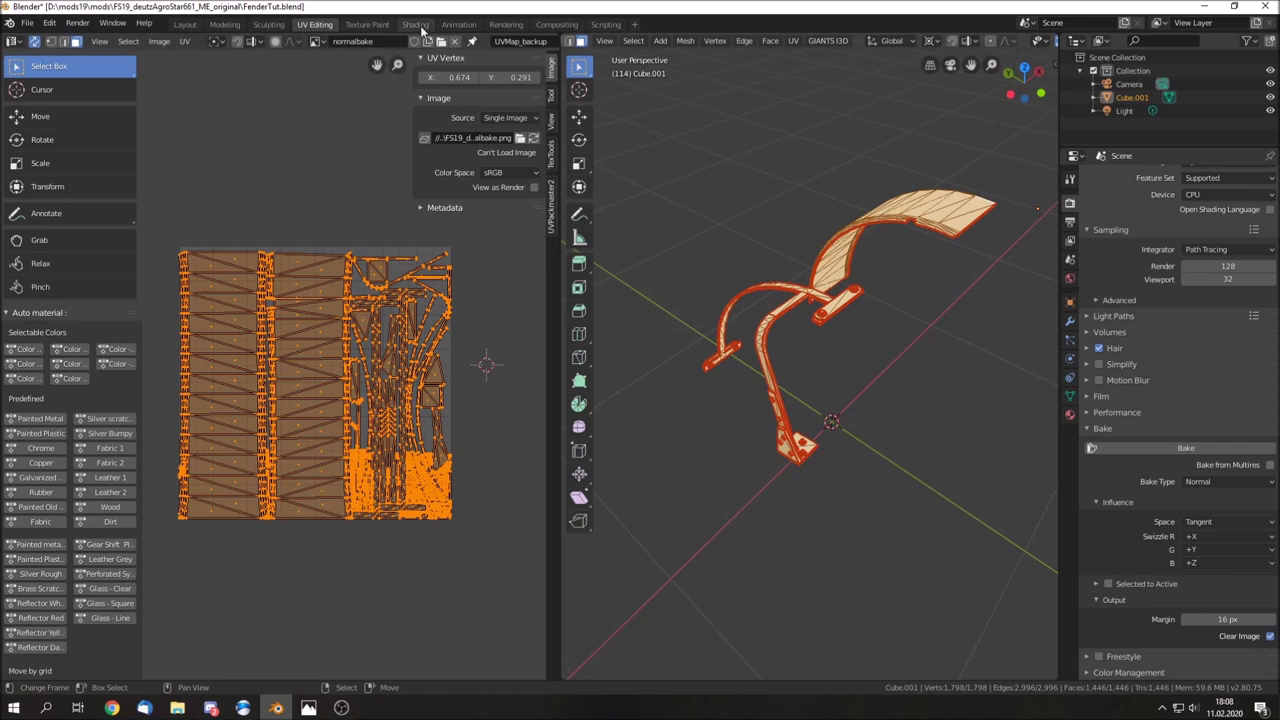
pyautogui.click(415, 26)
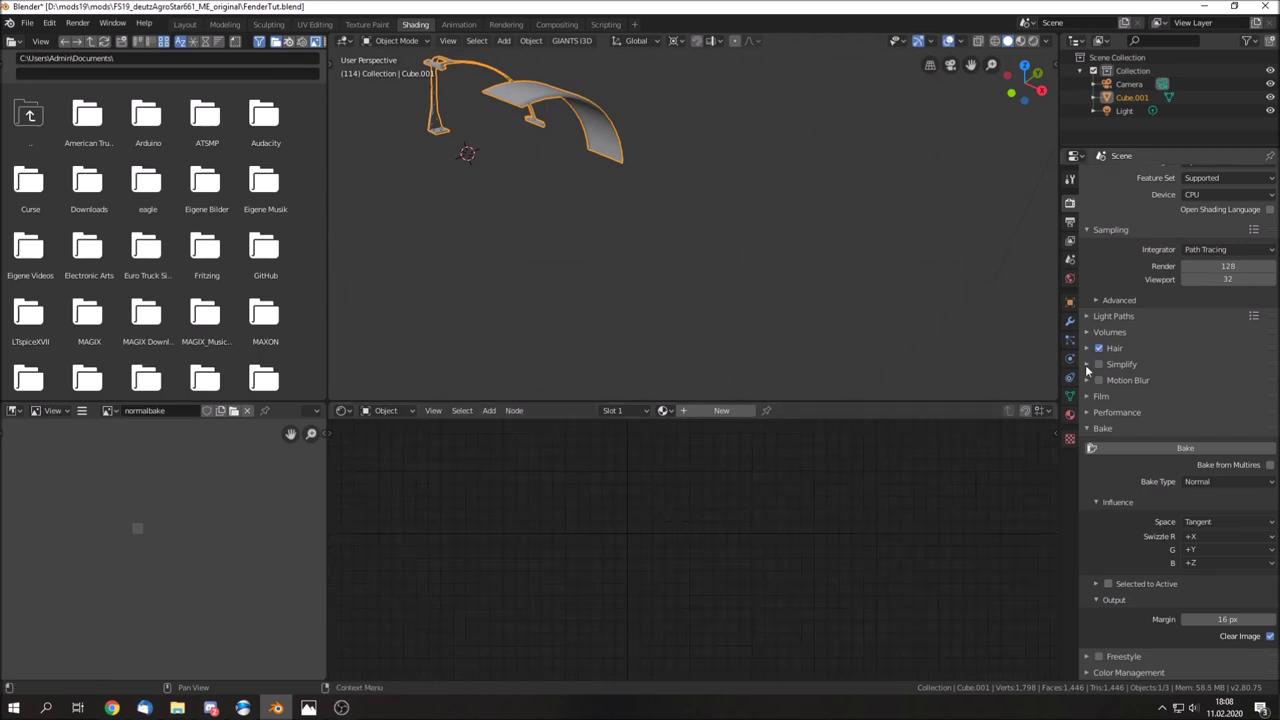
pyautogui.click(1069, 415)
# Add a new Principled BSDF material to Cube.001 and preview it in Rendered shading
pyautogui.click(1155, 220)
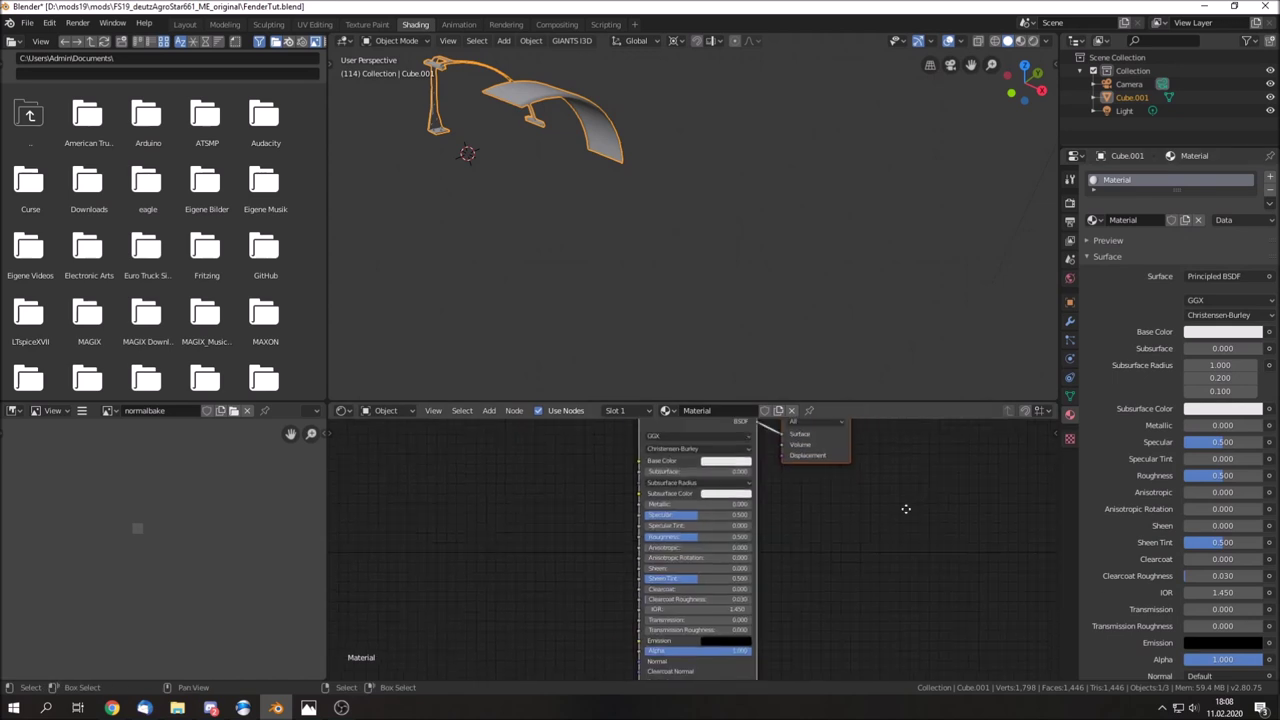
pyautogui.scroll(-3, 903, 508)
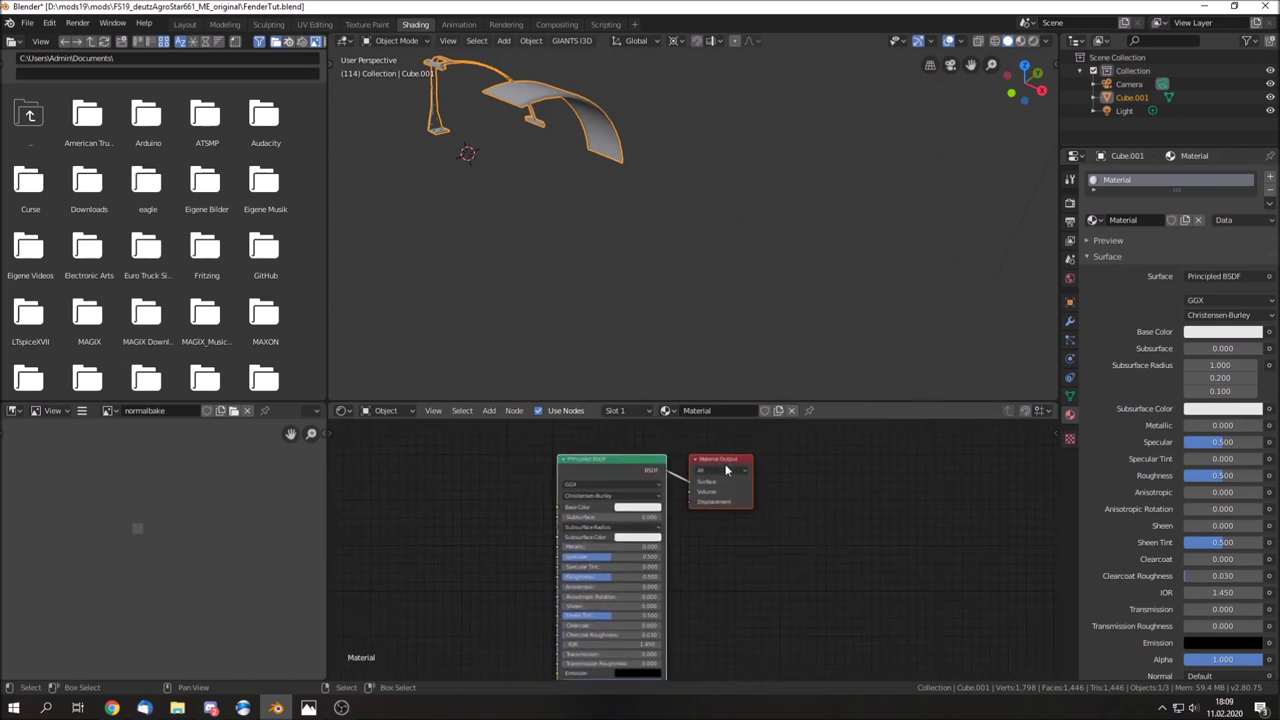
pyautogui.moveTo(468, 578); pyautogui.dragTo(606, 568, button='middle')
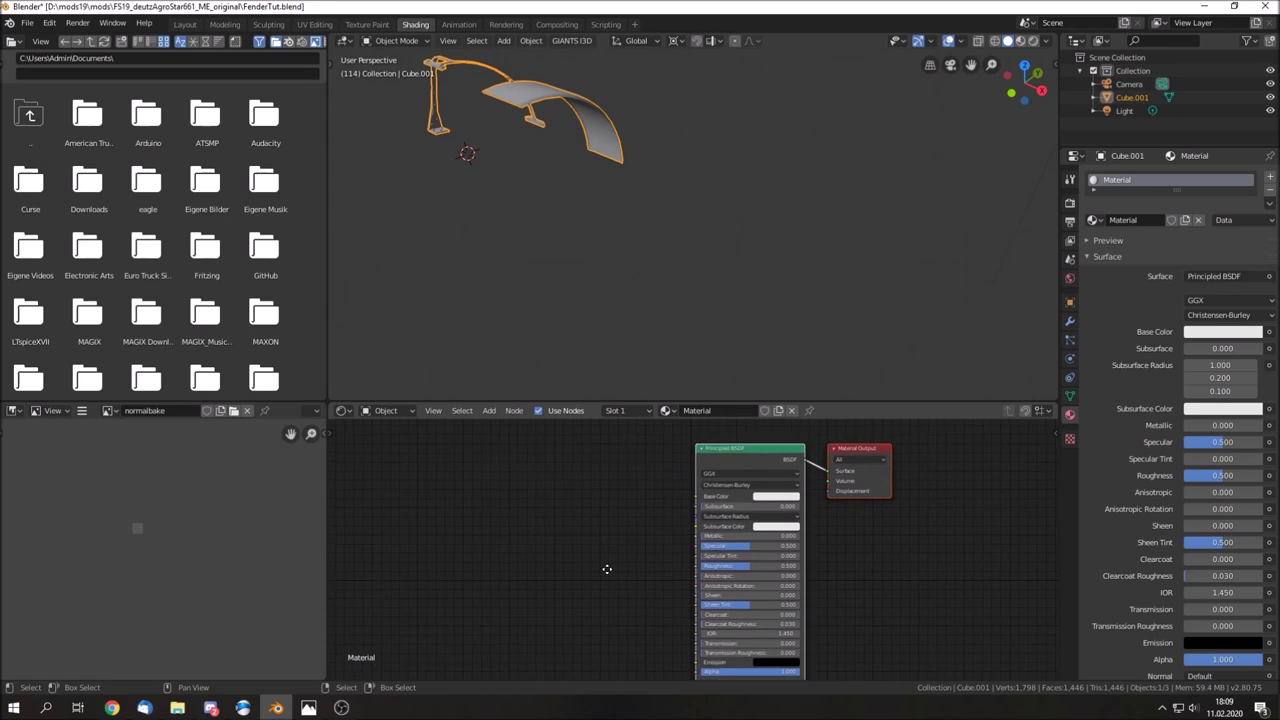
pyautogui.moveTo(600, 225)
pyautogui.mouseDown(button='middle')
pyautogui.moveTo(679, 283)
pyautogui.moveTo(634, 139)
pyautogui.mouseUp(button='middle')
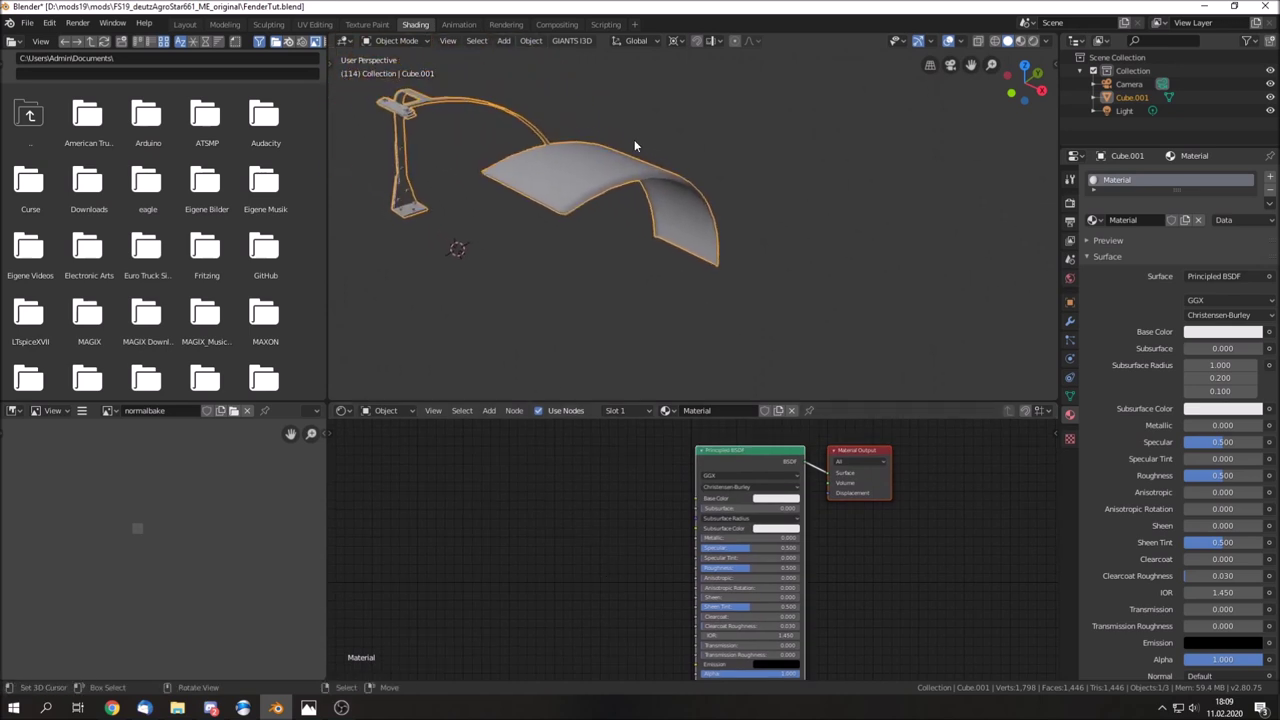
pyautogui.click(1027, 43)
pyautogui.moveTo(771, 196)
pyautogui.mouseDown(button='middle')
pyautogui.moveTo(783, 201)
pyautogui.moveTo(717, 203)
pyautogui.moveTo(790, 239)
pyautogui.mouseUp(button='middle')
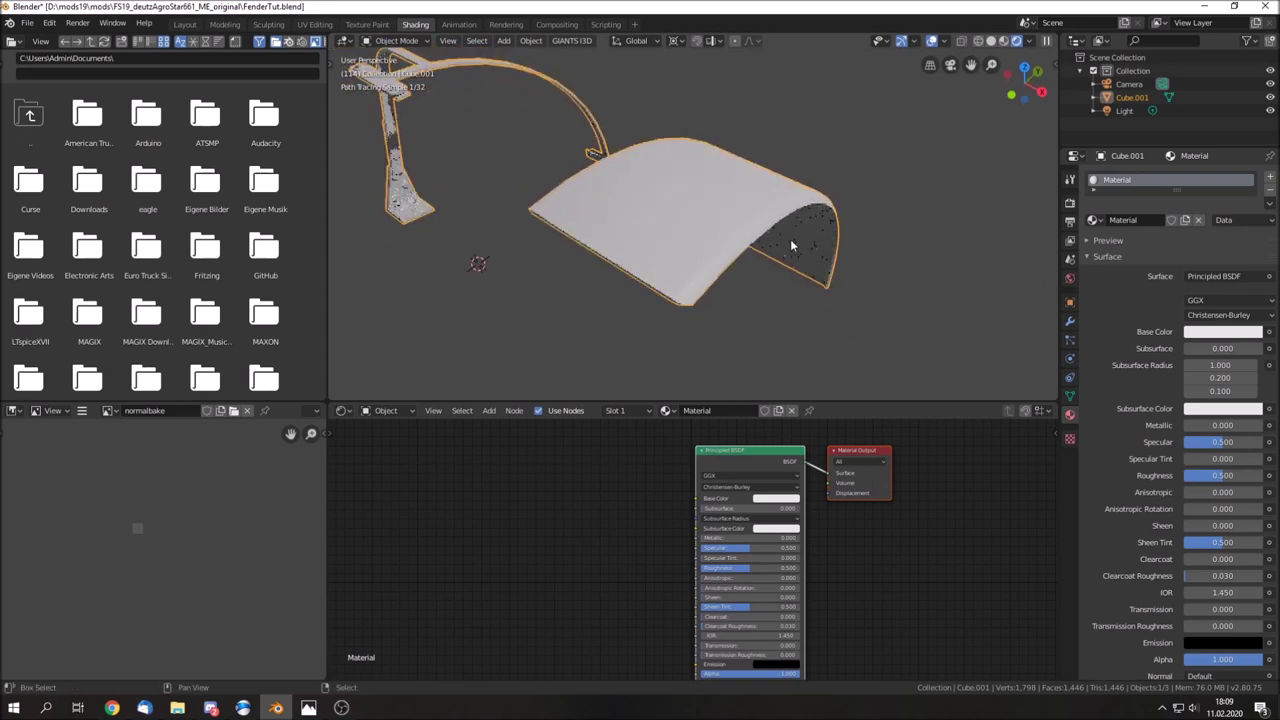
# Set the fender's Base Color to a saturated red-orange
pyautogui.click(1195, 333)
pyautogui.click(1194, 225)
pyautogui.moveTo(1194, 225)
pyautogui.mouseDown()
pyautogui.moveTo(1199, 234)
pyautogui.moveTo(1178, 231)
pyautogui.mouseUp()
# Orbit the viewport around the fender to look at the curved mounting bracket
pyautogui.moveTo(700, 211)
pyautogui.mouseDown(button='middle')
pyautogui.moveTo(736, 259)
pyautogui.moveTo(725, 309)
pyautogui.moveTo(737, 294)
pyautogui.mouseUp(button='middle')
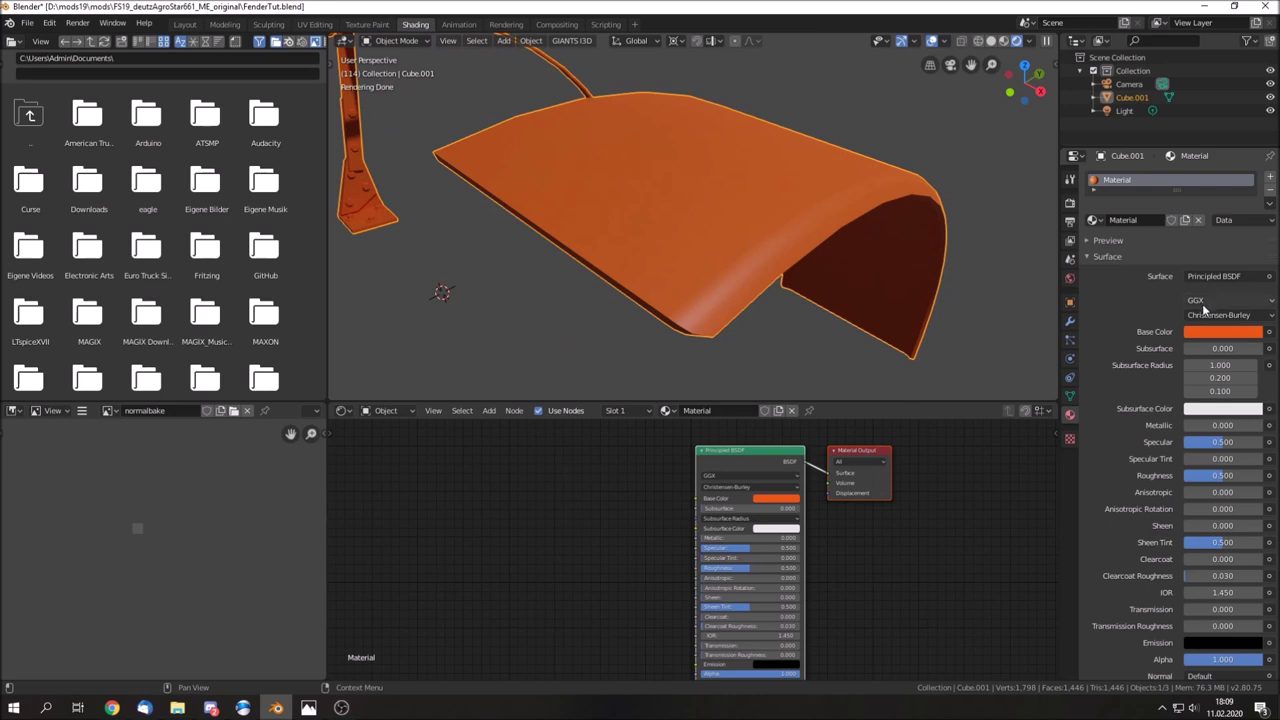
pyautogui.scroll(-3, 1112, 405)
pyautogui.moveTo(1198, 344); pyautogui.dragTo(1237, 344)
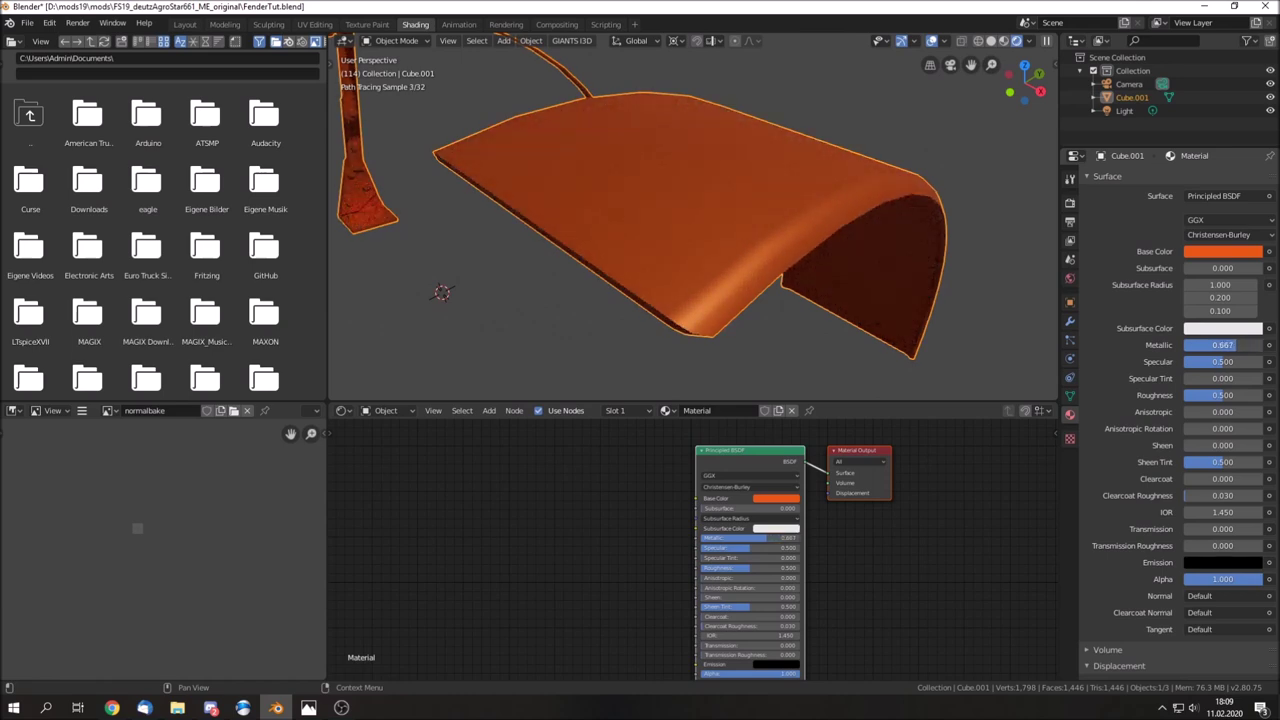
pyautogui.moveTo(792, 340)
pyautogui.mouseDown(button='middle')
pyautogui.moveTo(720, 277)
pyautogui.moveTo(773, 208)
pyautogui.moveTo(636, 251)
pyautogui.mouseUp(button='middle')
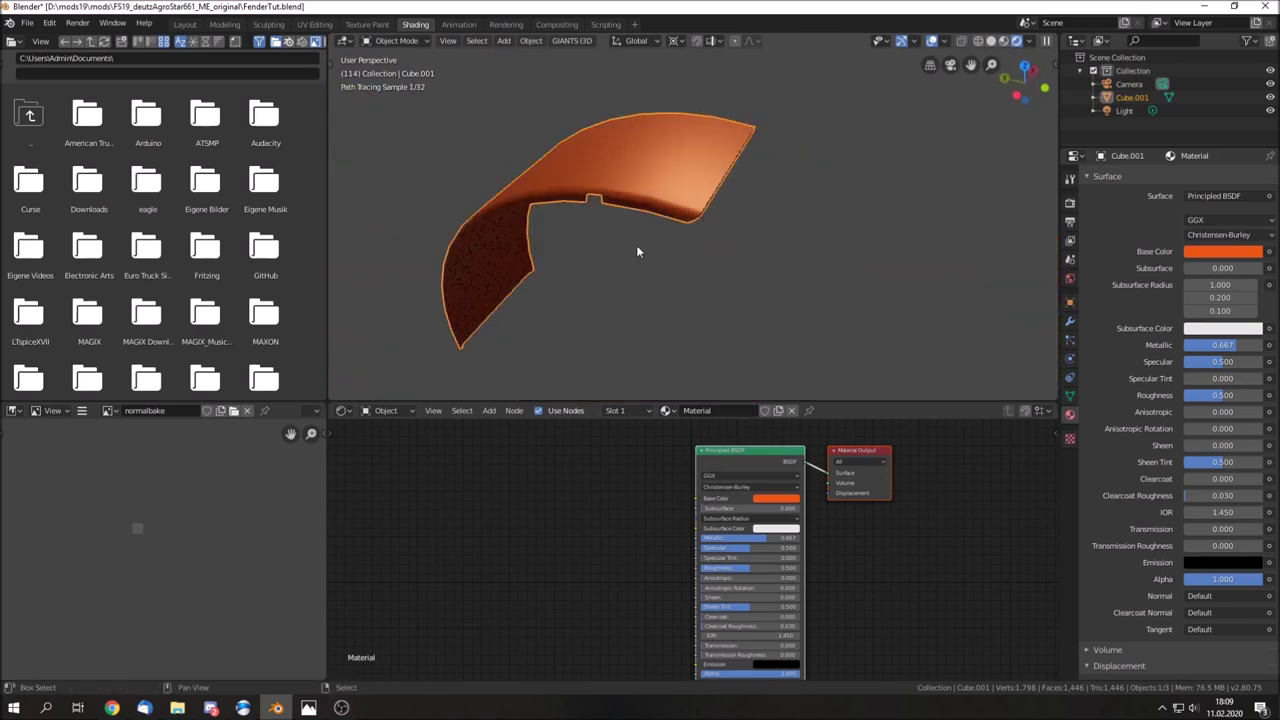
pyautogui.moveTo(636, 251); pyautogui.dragTo(723, 205, button='middle')
pyautogui.scroll(3, 723, 205)
pyautogui.moveTo(664, 257)
pyautogui.mouseDown(button='middle')
pyautogui.moveTo(601, 198)
pyautogui.moveTo(751, 265)
pyautogui.moveTo(735, 259)
pyautogui.moveTo(755, 285)
pyautogui.moveTo(687, 294)
pyautogui.mouseUp(button='middle')
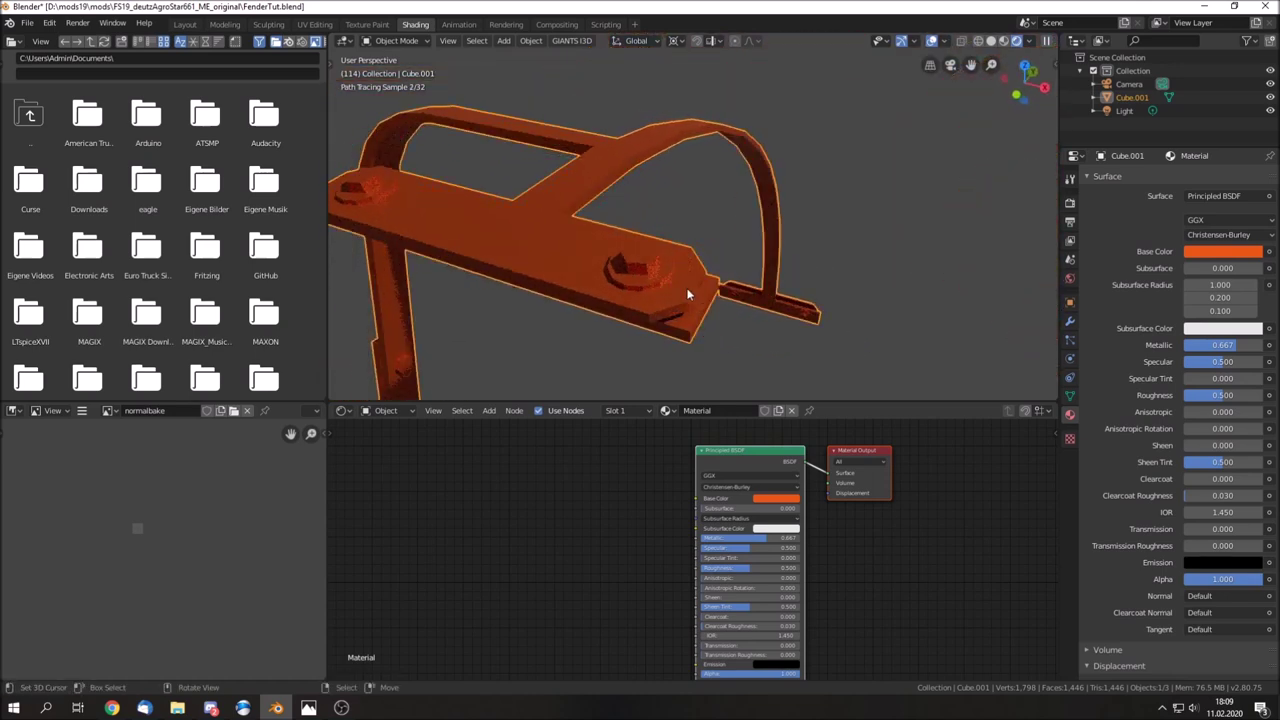
# Pan the node graph slightly and bring up the Add node menu with Shift+A
pyautogui.moveTo(558, 485); pyautogui.dragTo(563, 470, button='middle')
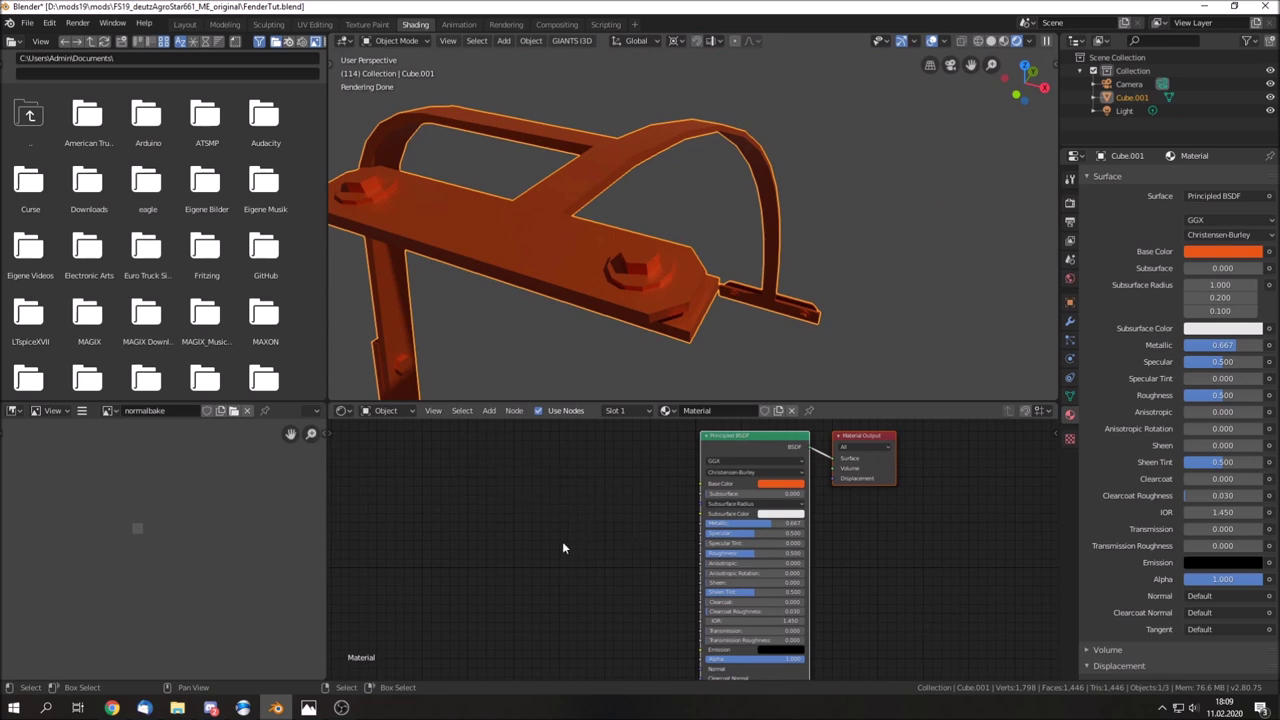
pyautogui.moveTo(563, 547); pyautogui.dragTo(556, 547, button='middle')
pyautogui.hotkey('shift', 'a')
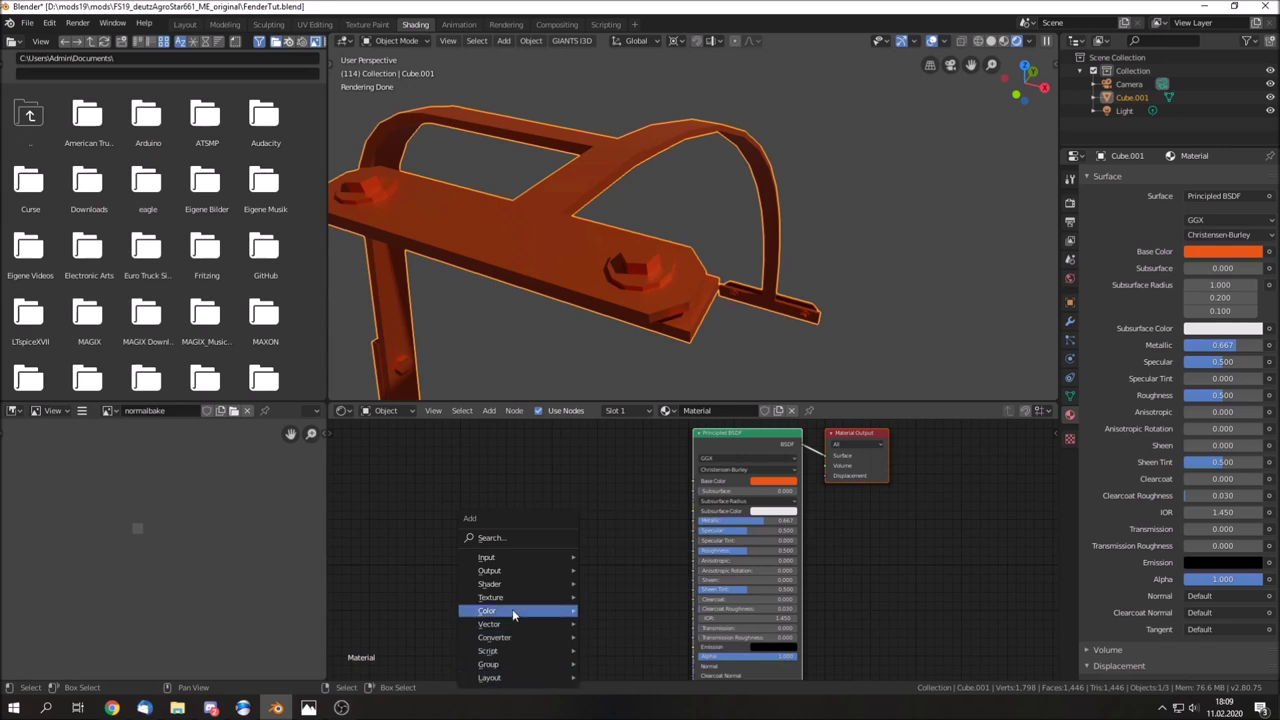
# Search for 'bevel', place a Bevel node left of the Principled BSDF, and start wiring it to Normal
pyautogui.click(511, 538)
pyautogui.write('bel')
pyautogui.press('BackSpace')
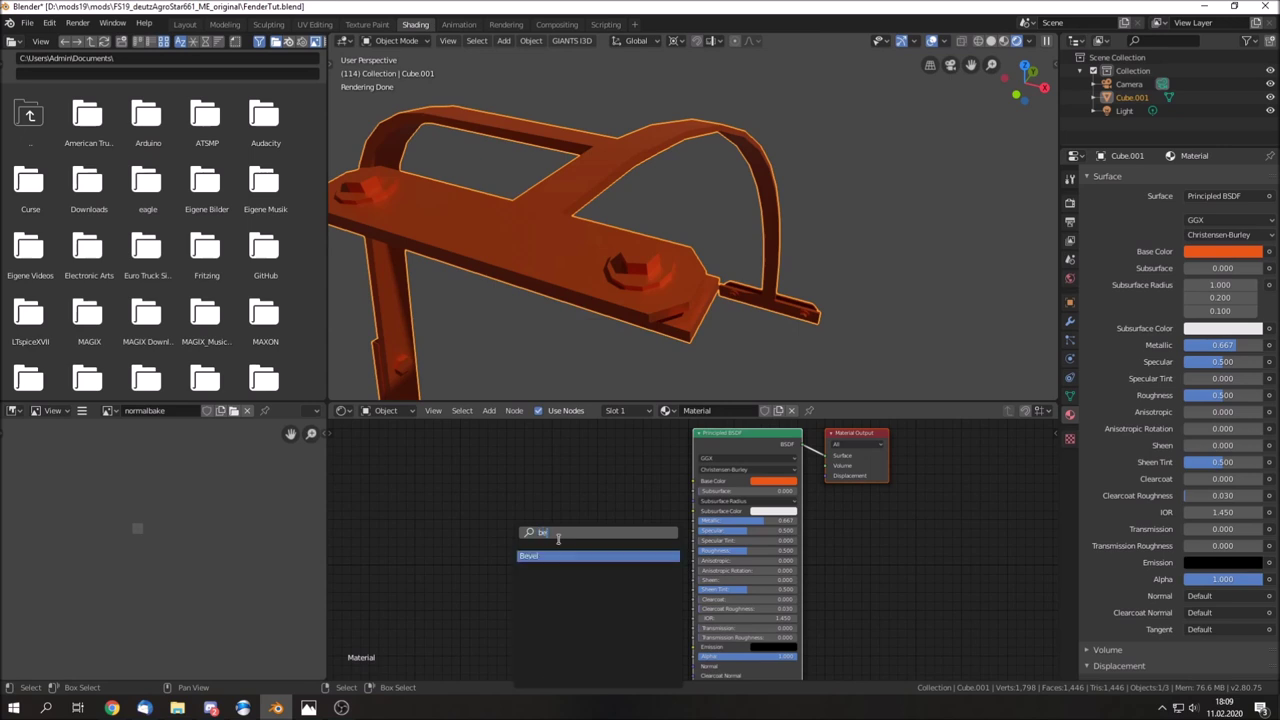
pyautogui.click(544, 556)
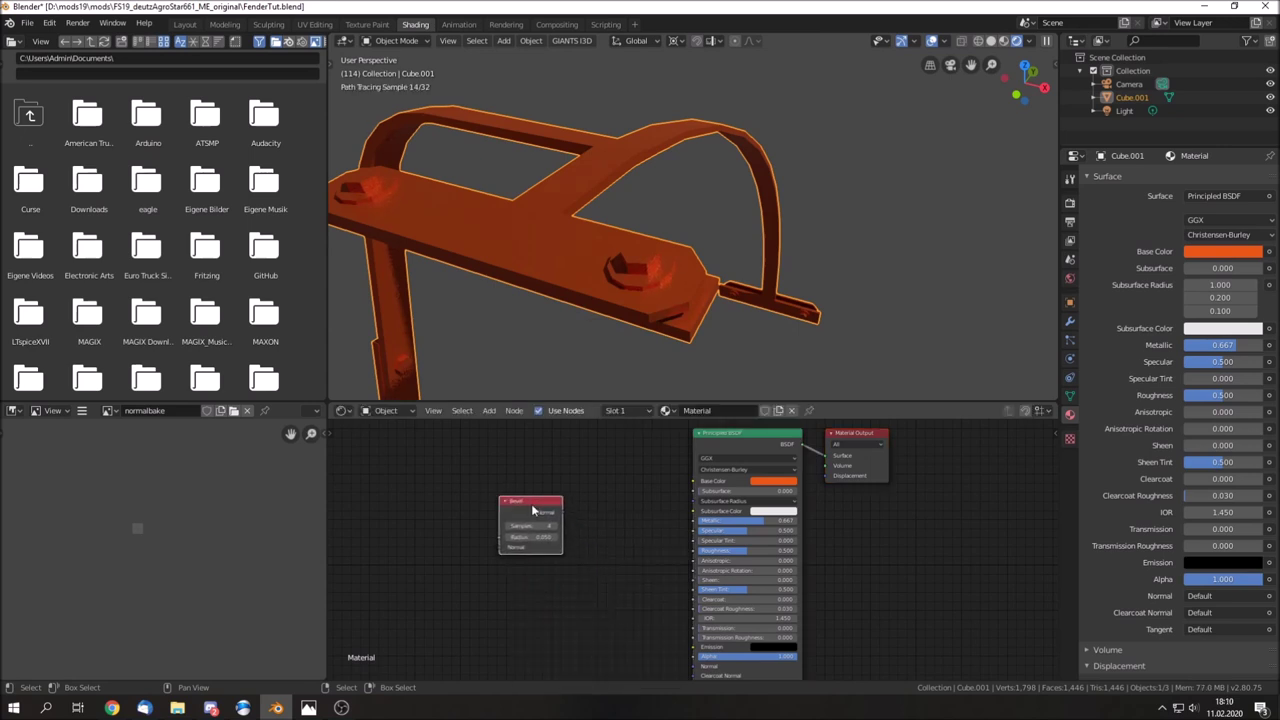
pyautogui.click(527, 510)
pyautogui.scroll(1, 545, 490)
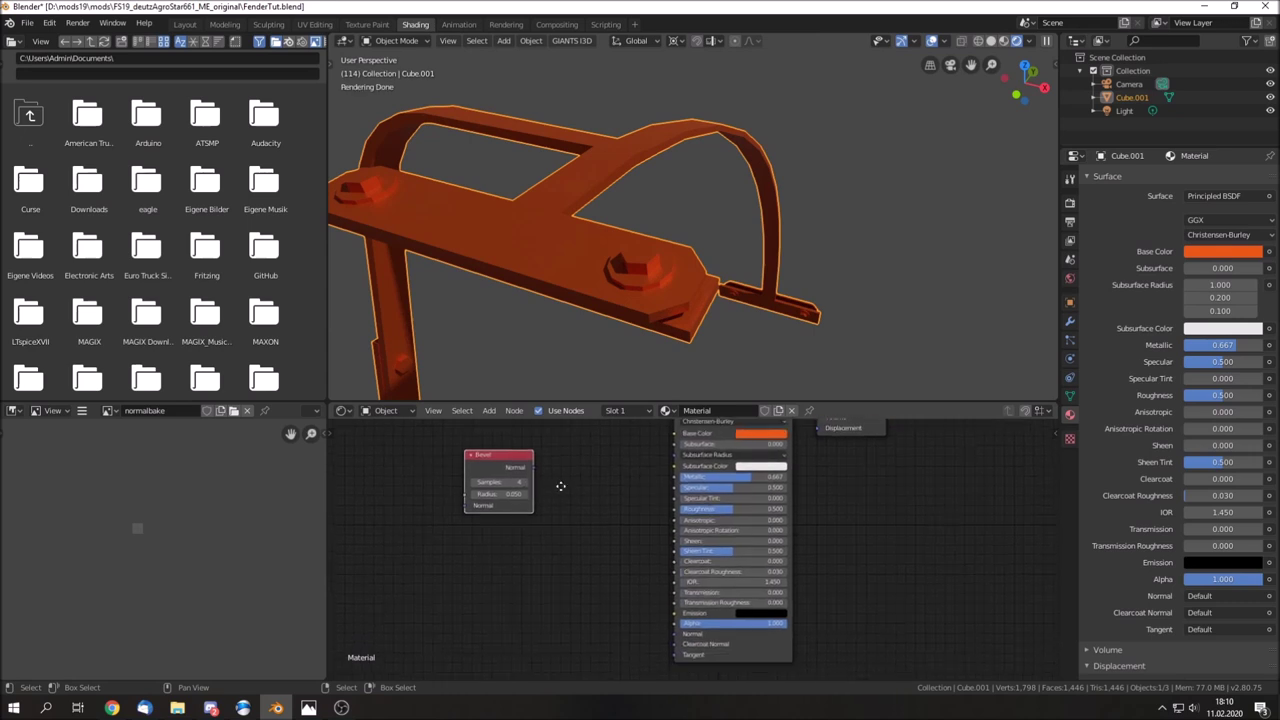
pyautogui.moveTo(527, 476); pyautogui.dragTo(670, 646)
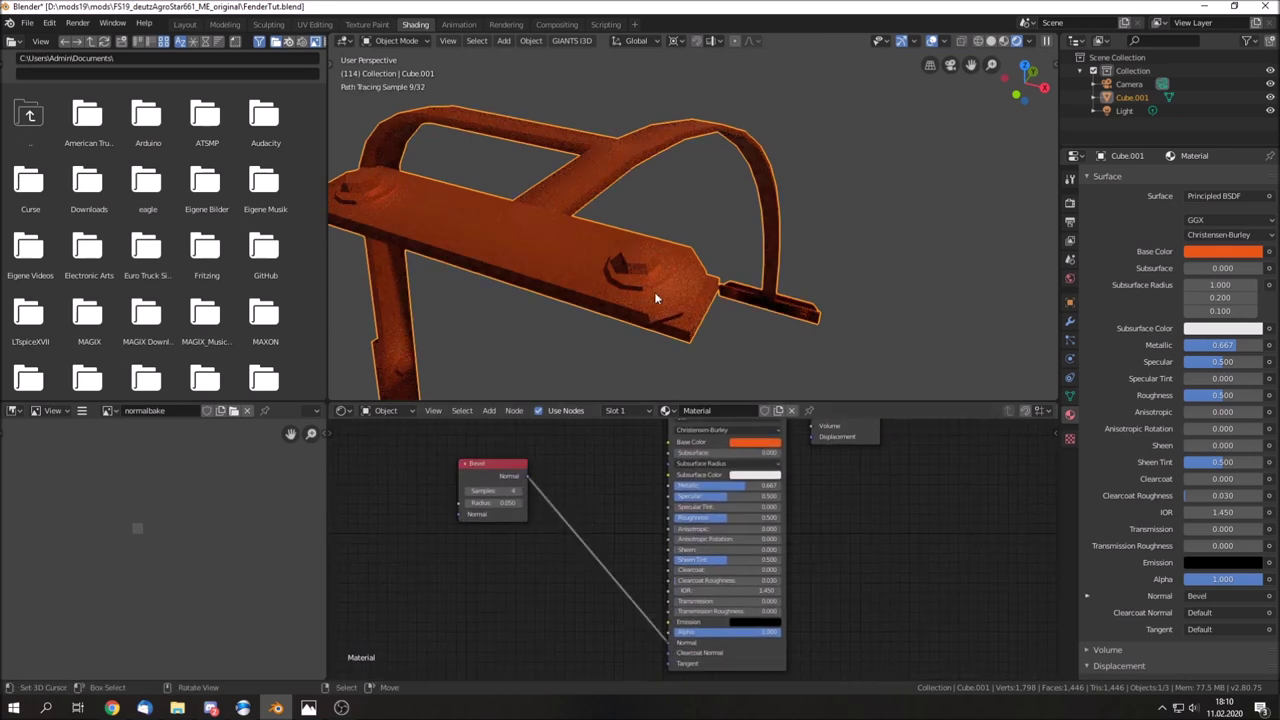
# Zoom and orbit the viewport to inspect the bevelled fender edges
pyautogui.scroll(2, 567, 512)
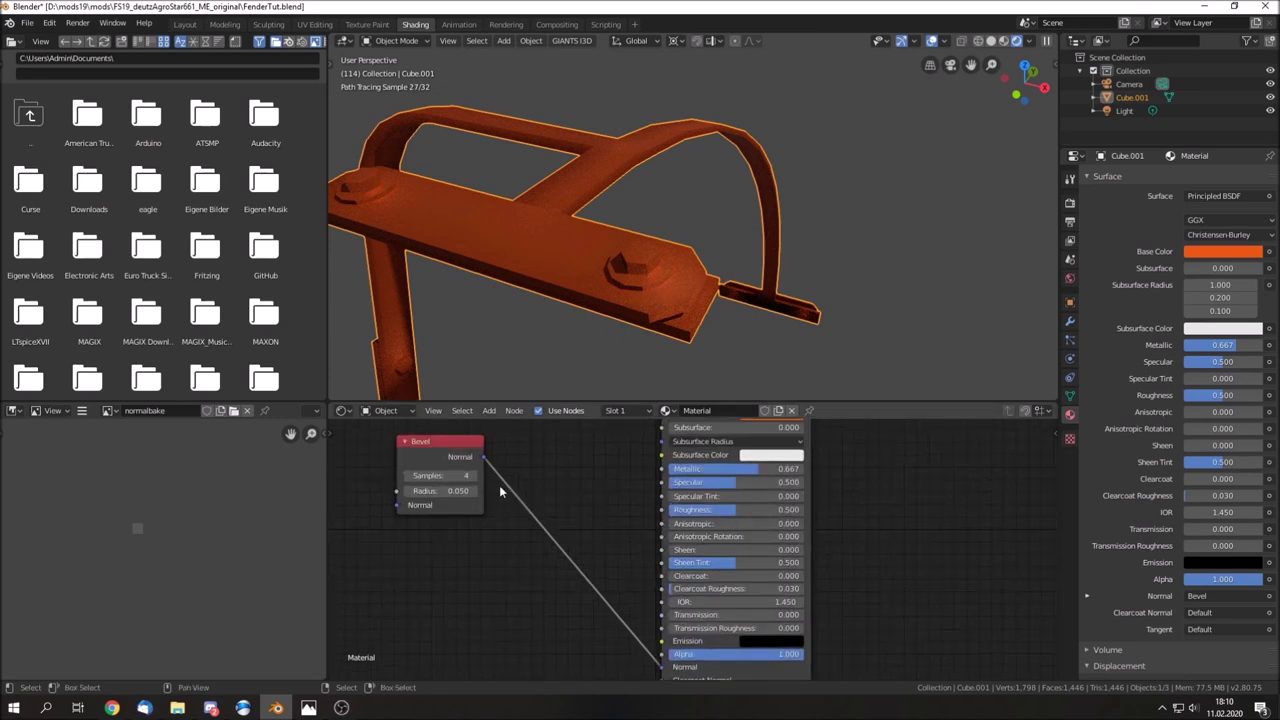
pyautogui.scroll(2, 624, 282)
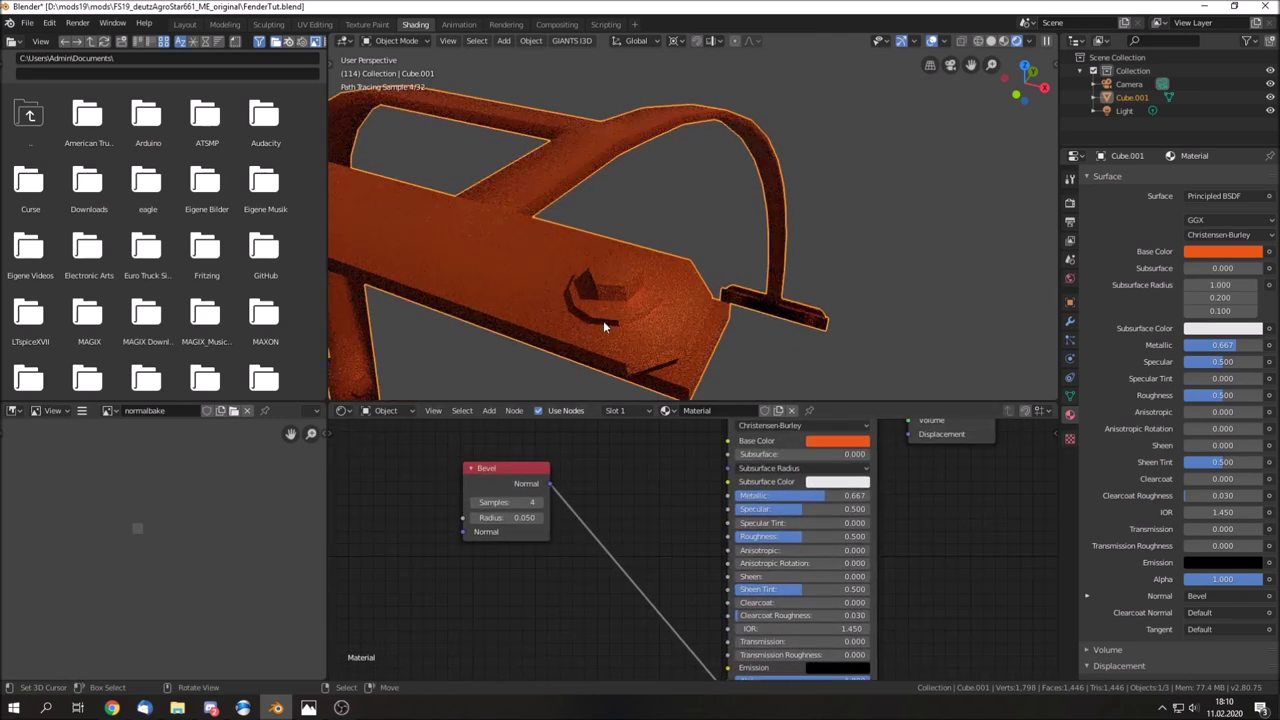
pyautogui.scroll(2, 603, 320)
pyautogui.moveTo(603, 327); pyautogui.dragTo(608, 294, button='middle')
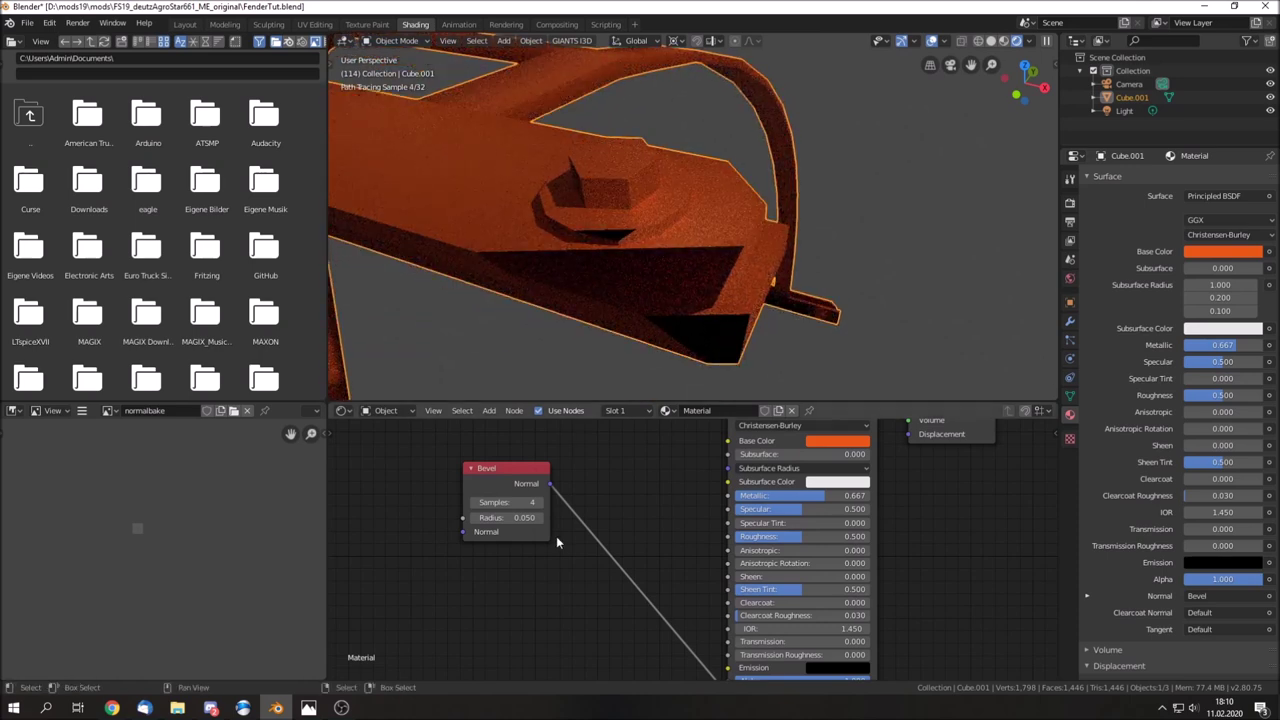
pyautogui.scroll(-3, 645, 256)
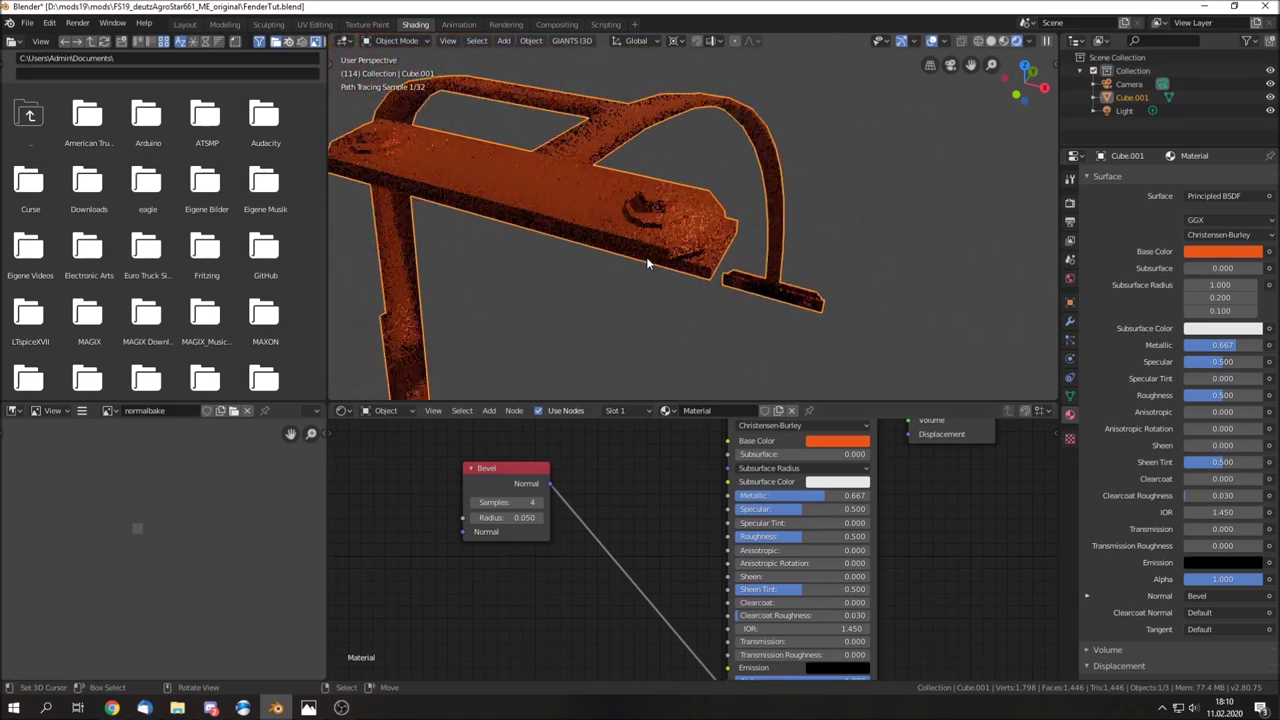
# Try Bevel Radius values of 0.001, 0.100, 0.01 and 0.001 again
pyautogui.click(523, 517)
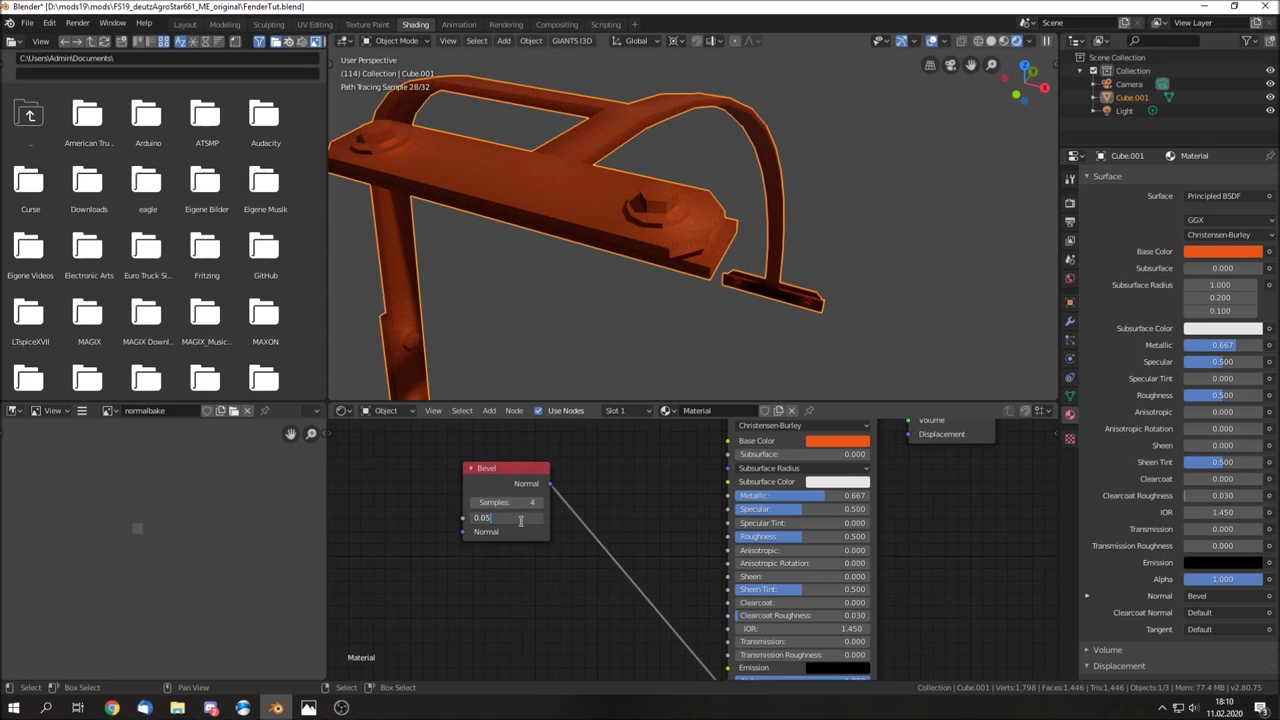
pyautogui.press('Return')
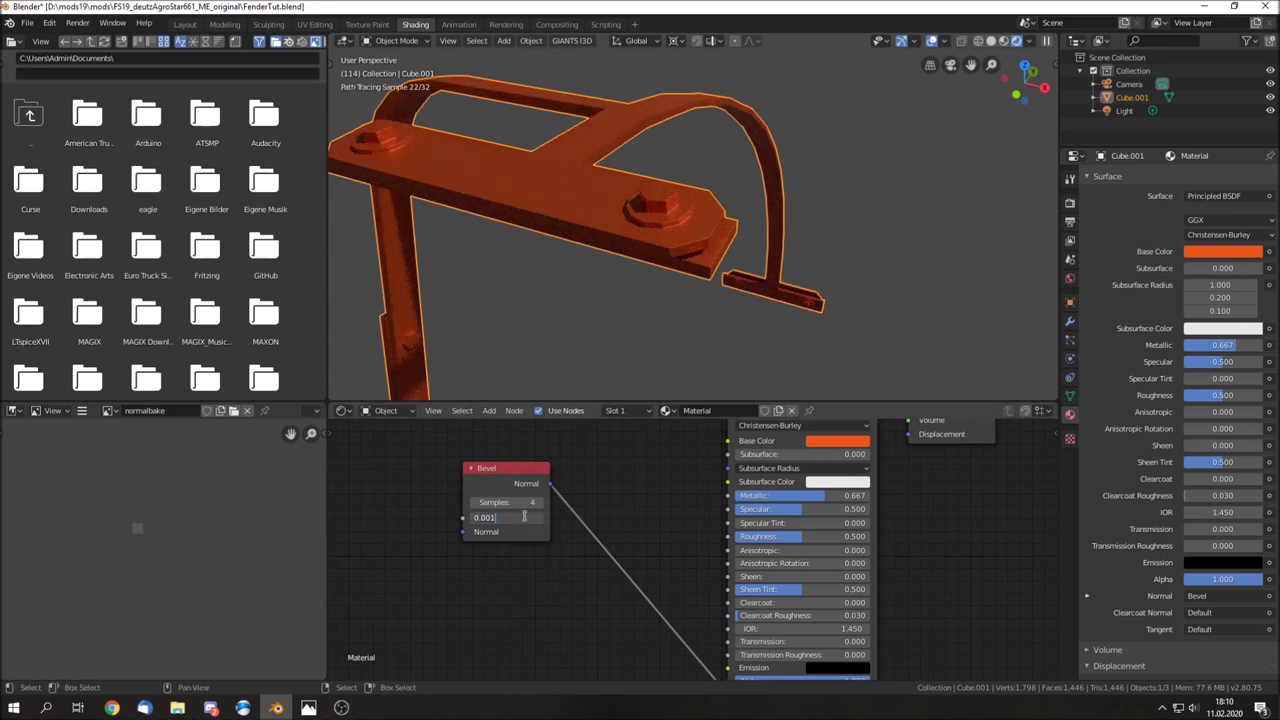
pyautogui.press('Return')
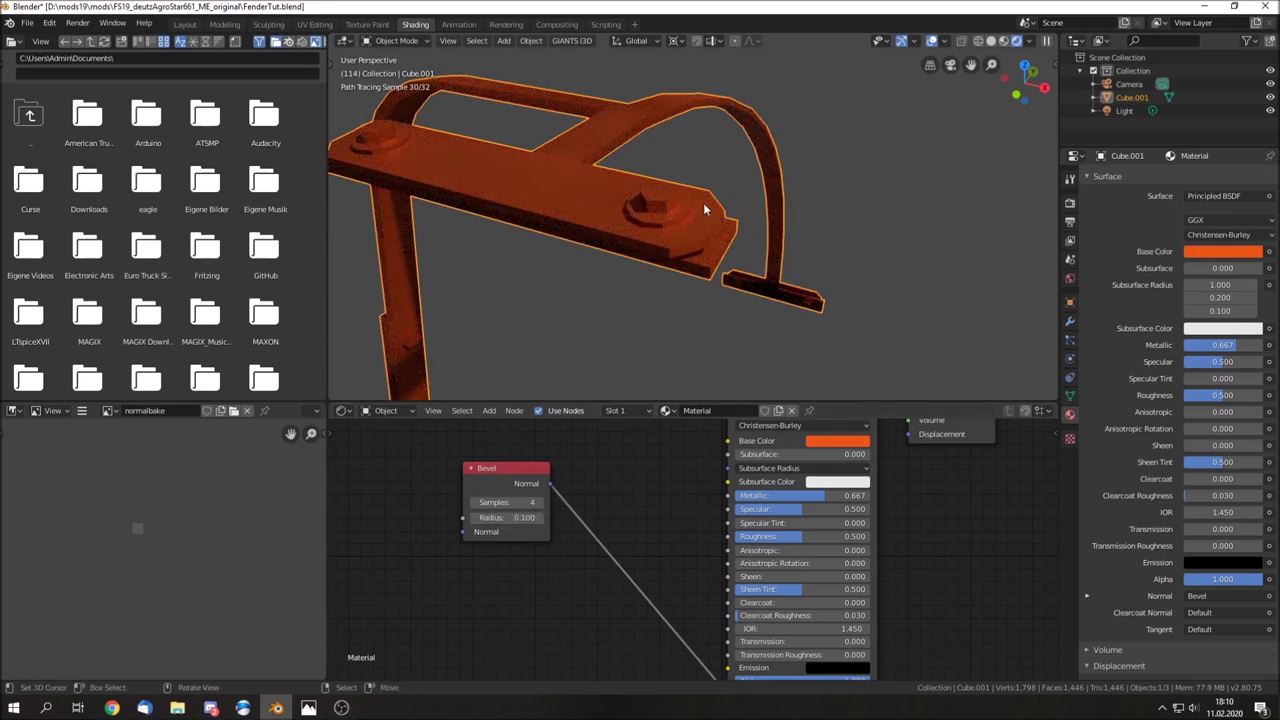
pyautogui.click(522, 518)
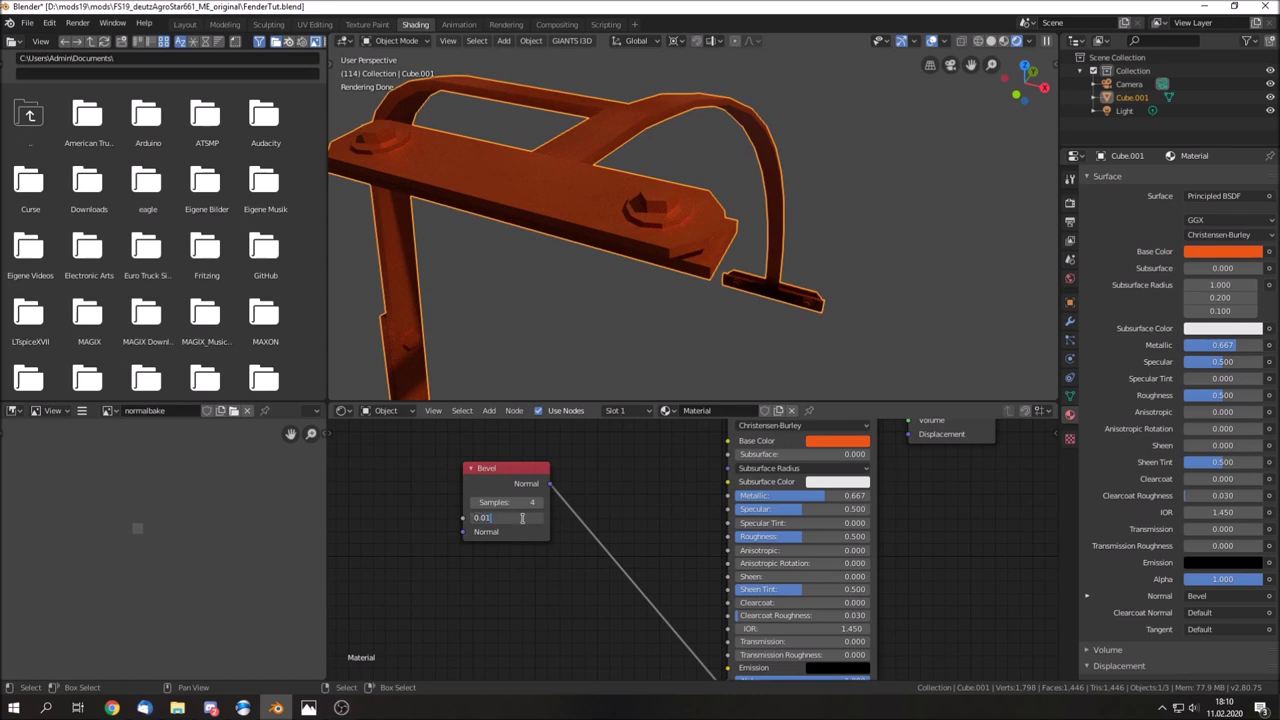
pyautogui.press('Return')
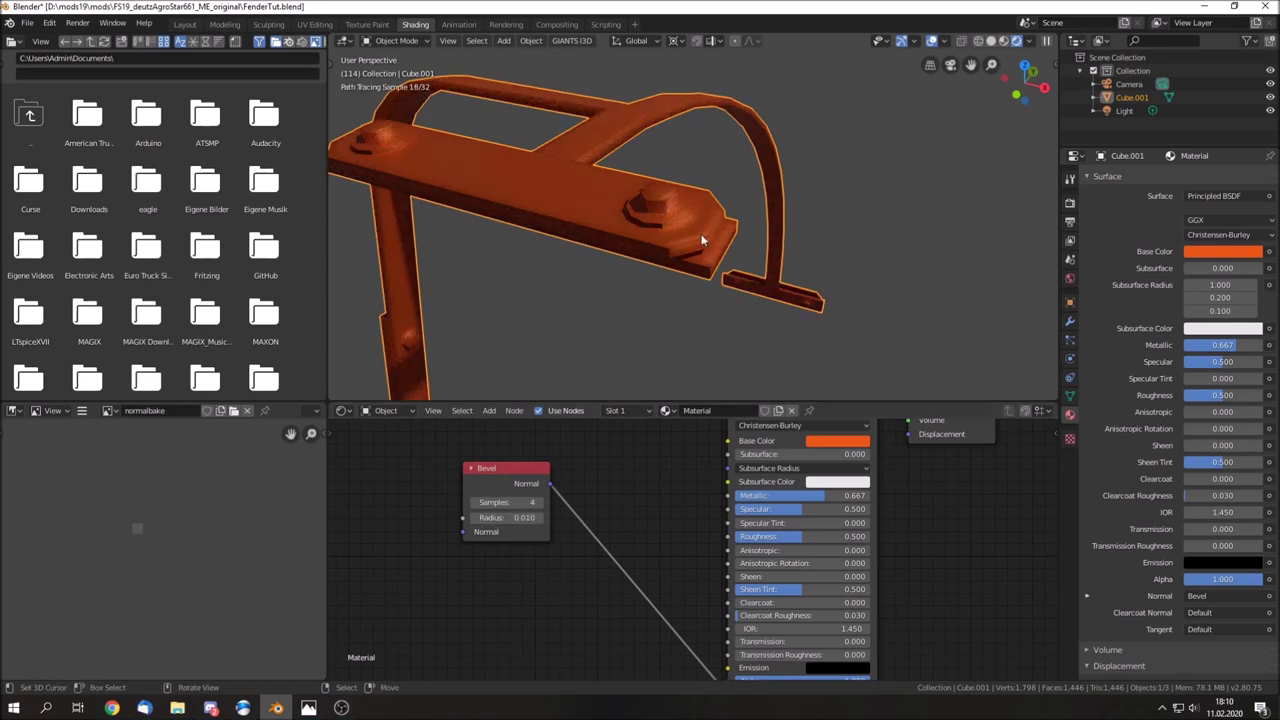
pyautogui.click(529, 516)
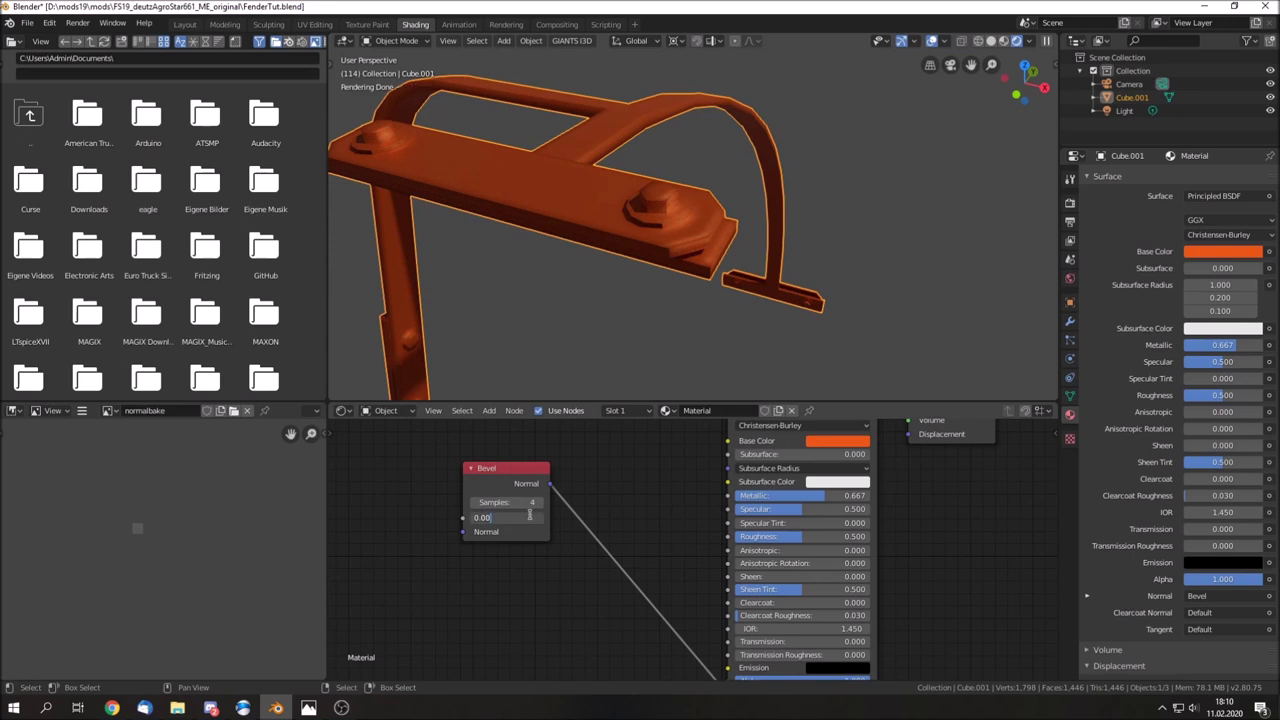
pyautogui.write('1')
pyautogui.press('Return')
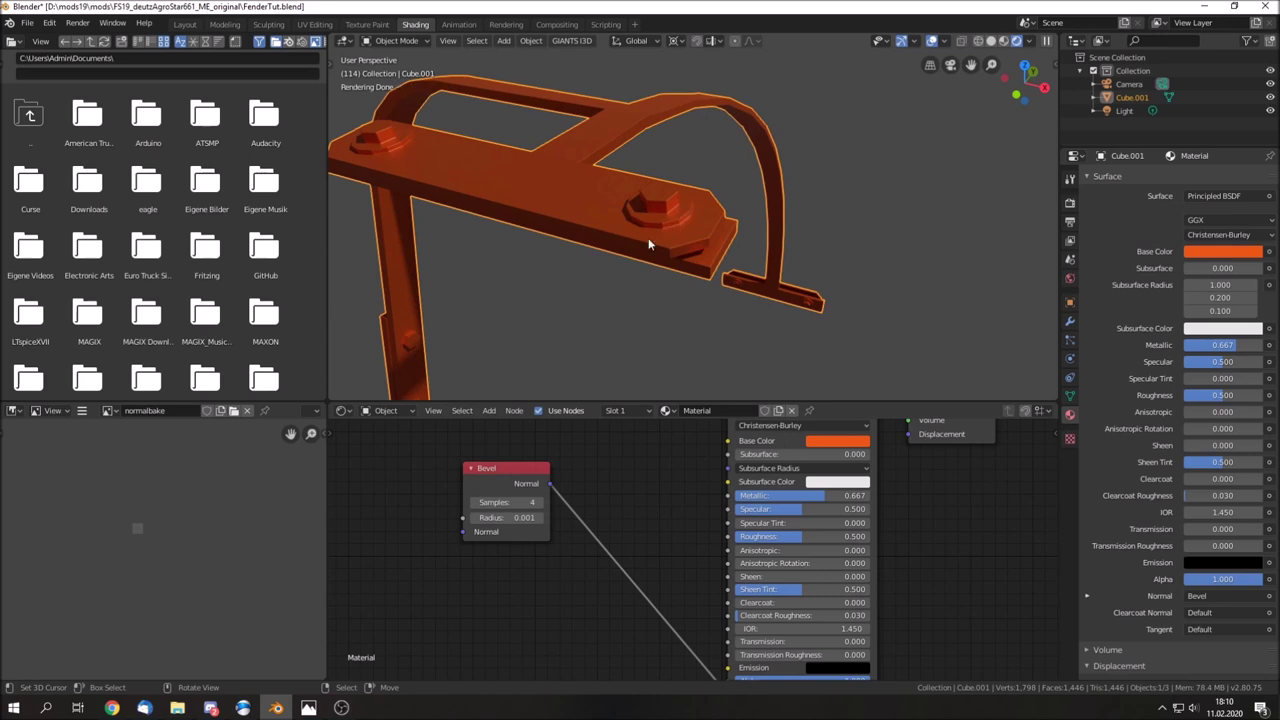
# Narrow the Bevel Radius through 0.002 and 0.004, settling on 0.003
pyautogui.click(523, 516)
pyautogui.press('Return')
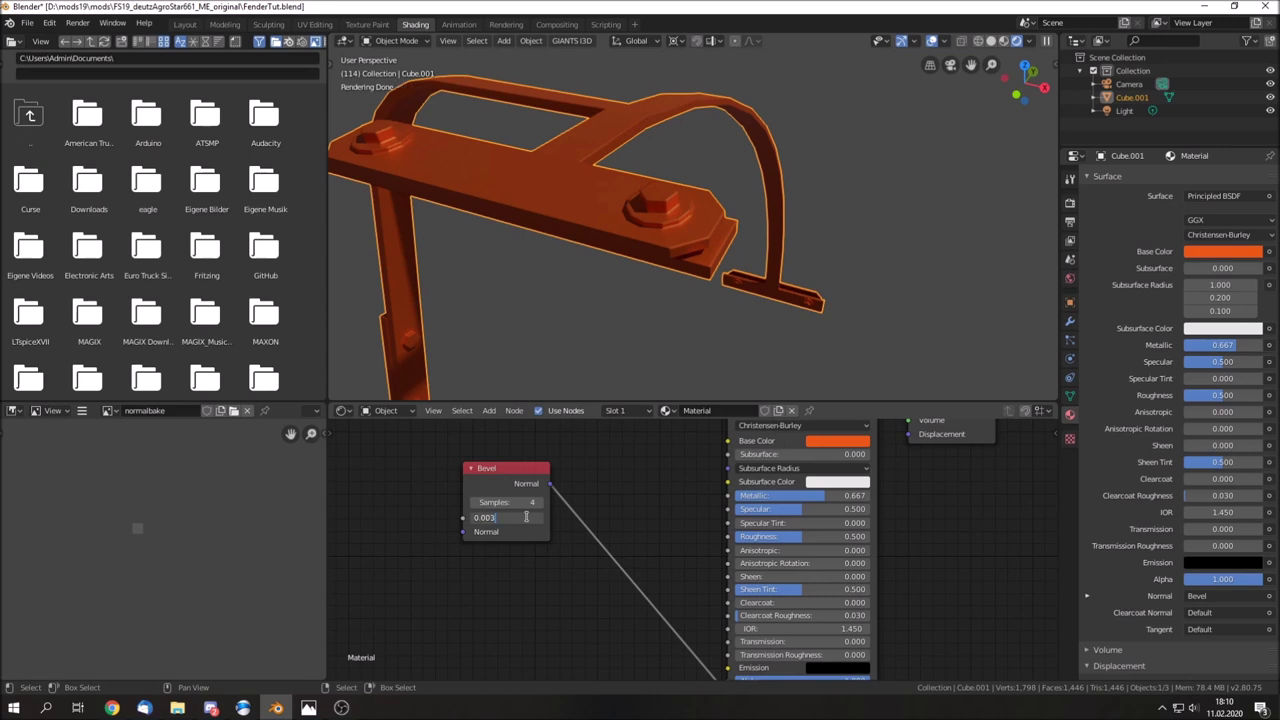
pyautogui.press('Return')
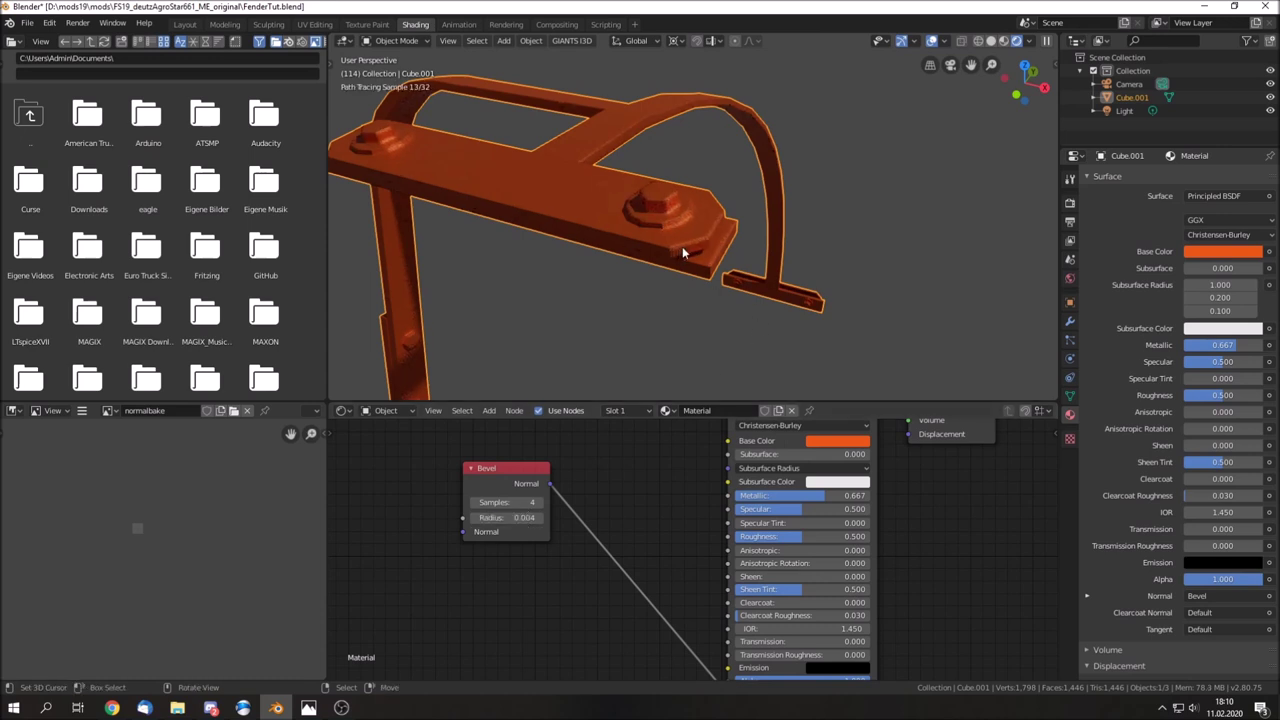
pyautogui.click(517, 517)
pyautogui.press('Return')
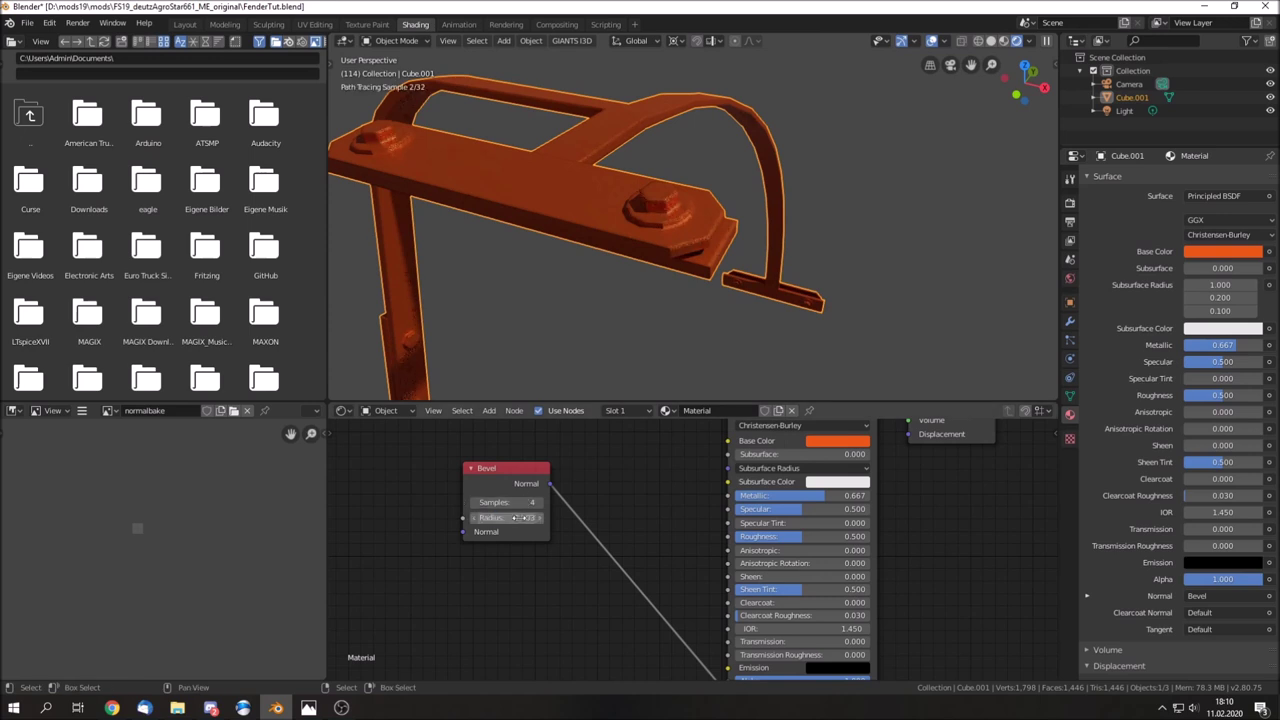
pyautogui.click(515, 517)
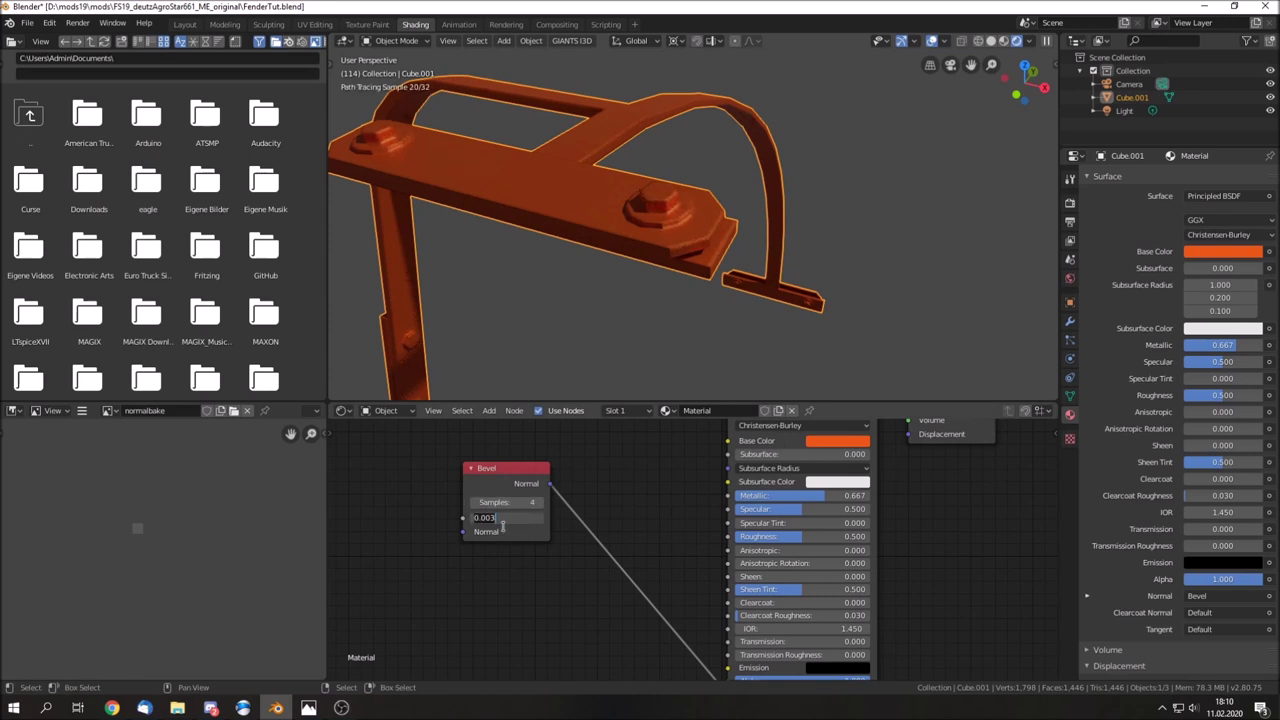
pyautogui.press('Return')
pyautogui.moveTo(640, 230)
pyautogui.mouseDown(button='middle')
pyautogui.moveTo(709, 206)
pyautogui.moveTo(686, 232)
pyautogui.moveTo(628, 230)
pyautogui.moveTo(746, 235)
pyautogui.mouseUp(button='middle')
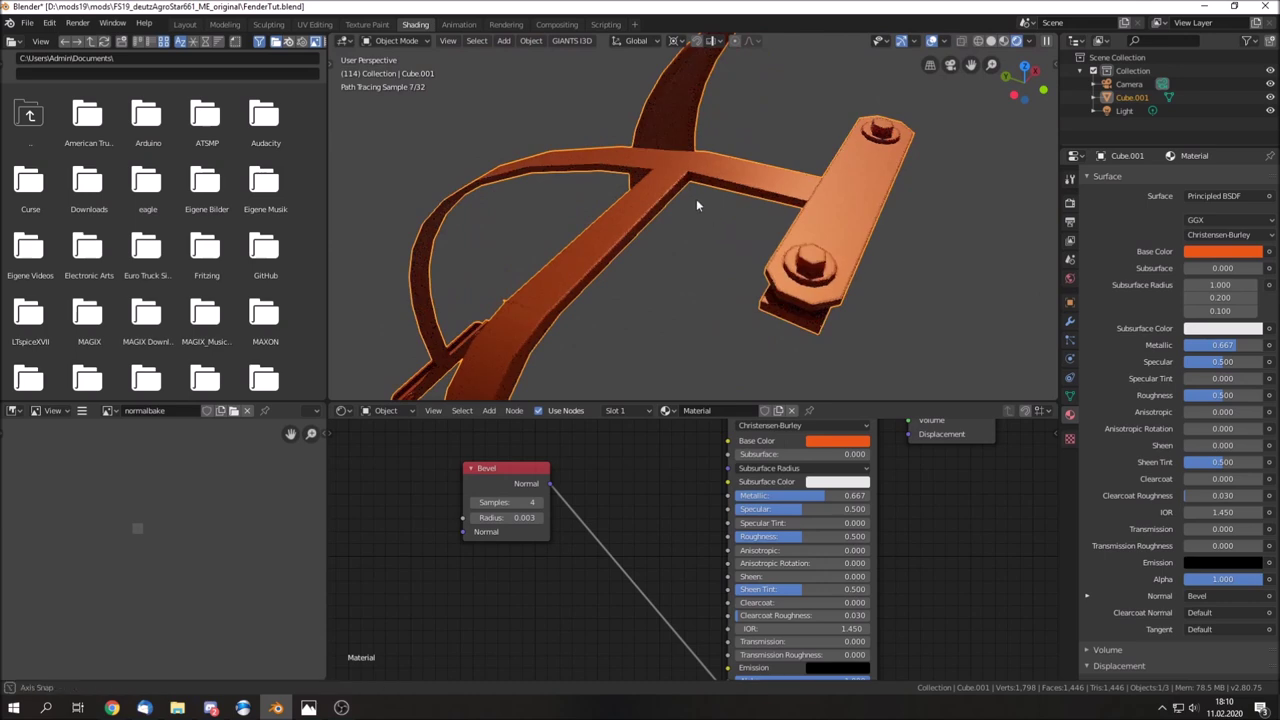
# Zoom and orbit out to see all the fender parts
pyautogui.scroll(3, 696, 197)
pyautogui.scroll(2, 722, 210)
pyautogui.scroll(-2, 712, 208)
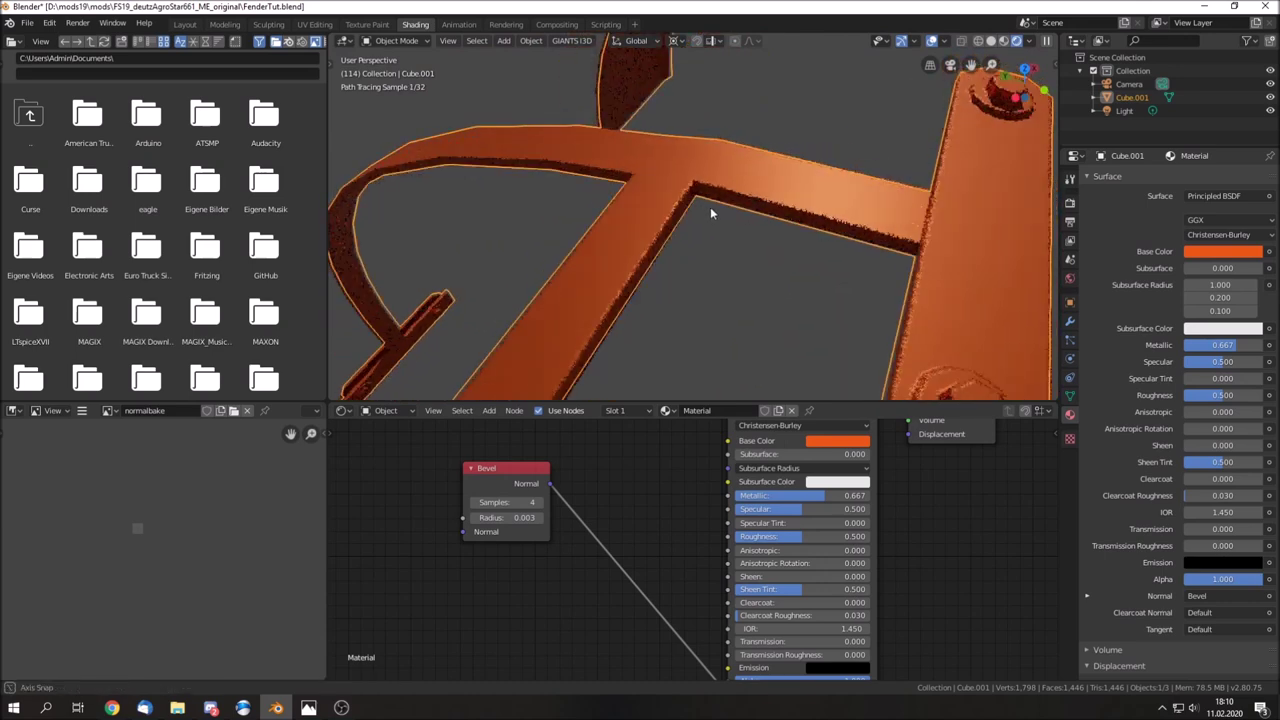
pyautogui.scroll(-4, 710, 209)
pyautogui.moveTo(710, 209)
pyautogui.mouseDown(button='middle')
pyautogui.moveTo(757, 223)
pyautogui.moveTo(668, 297)
pyautogui.moveTo(755, 359)
pyautogui.moveTo(716, 281)
pyautogui.moveTo(695, 326)
pyautogui.moveTo(650, 338)
pyautogui.moveTo(644, 292)
pyautogui.moveTo(749, 277)
pyautogui.moveTo(594, 265)
pyautogui.moveTo(777, 272)
pyautogui.moveTo(651, 284)
pyautogui.moveTo(703, 278)
pyautogui.moveTo(648, 249)
pyautogui.mouseUp(button='middle')
pyautogui.scroll(-3, 649, 325)
pyautogui.scroll(3, 594, 265)
pyautogui.scroll(3, 703, 278)
# Try Bevel Samples of 2 and 4, then raise it to 6
pyautogui.click(494, 501)
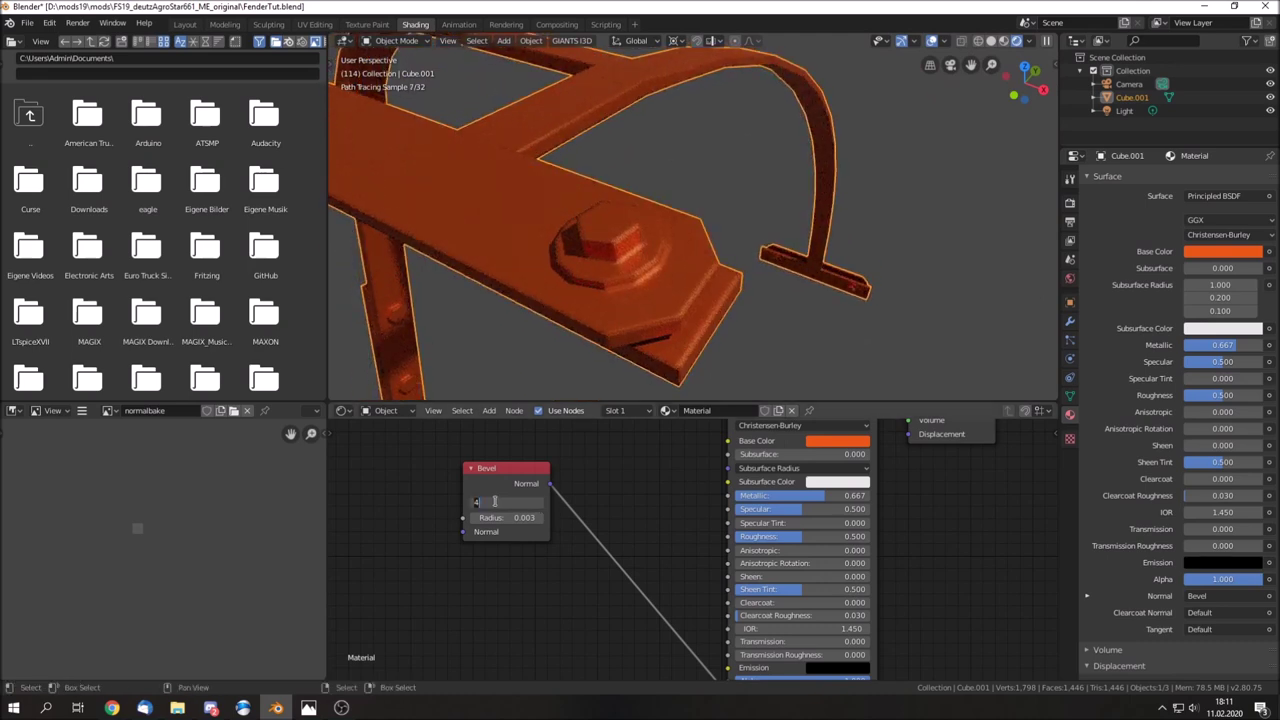
pyautogui.write('1')
pyautogui.press('Return')
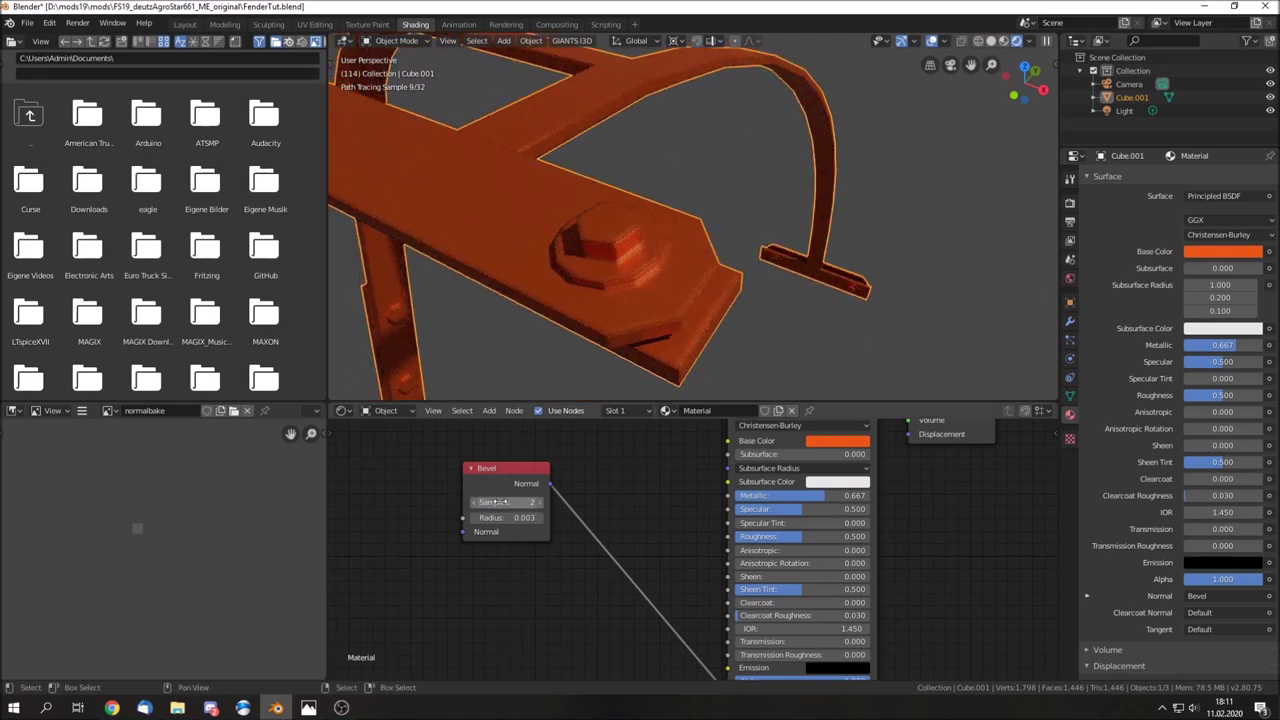
pyautogui.click(497, 502)
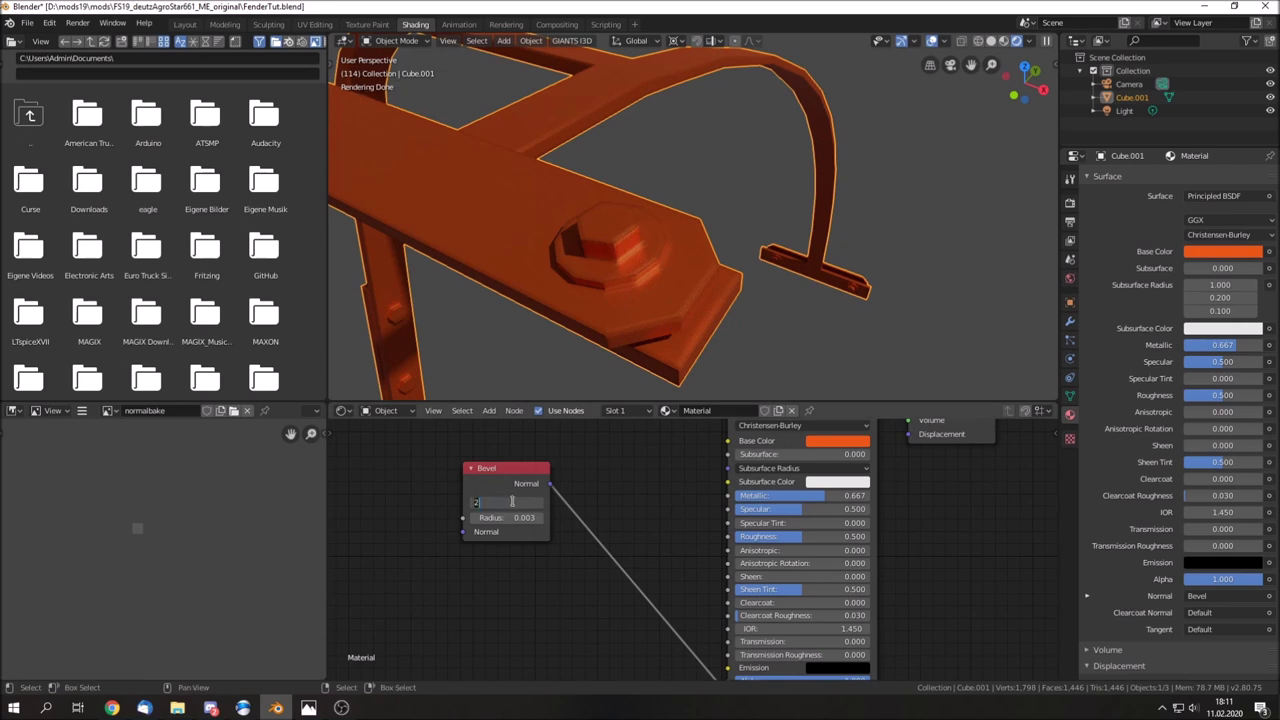
pyautogui.write('4')
pyautogui.press('Return')
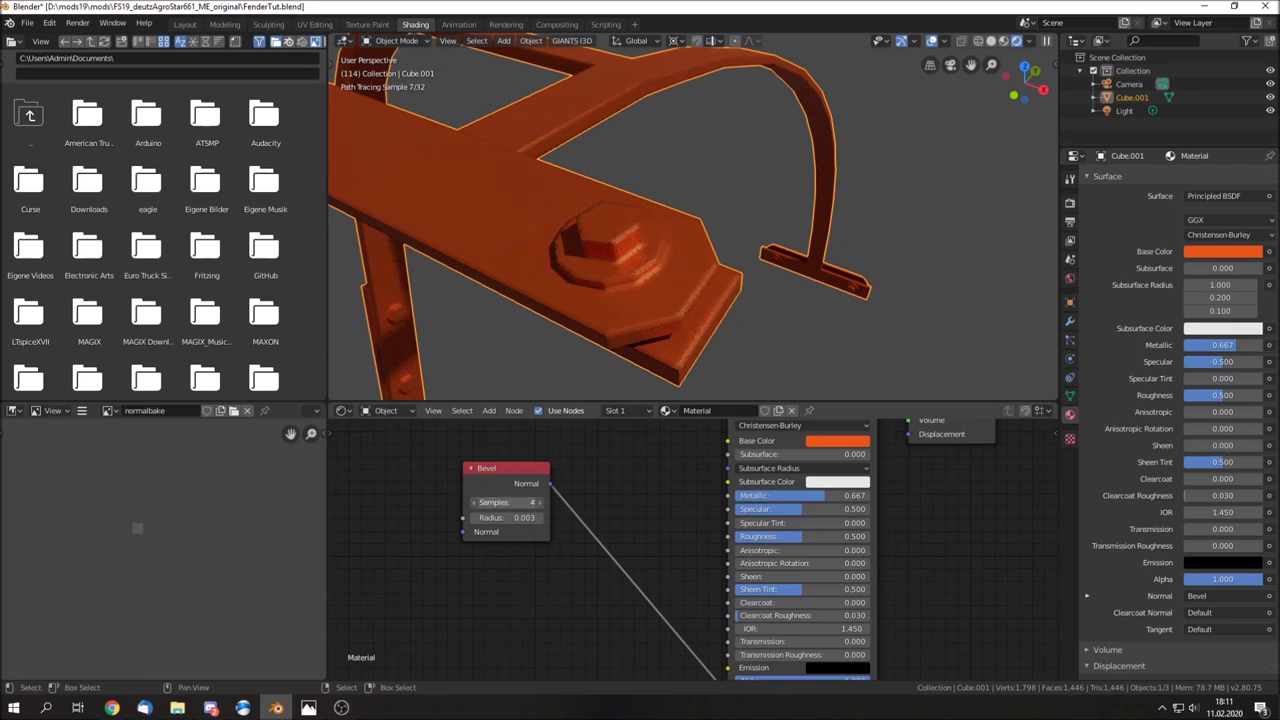
pyautogui.press('Return')
# Orbit around the bracket and frame the Principled BSDF and Material Output nodes
pyautogui.scroll(-4, 664, 246)
pyautogui.write('6')
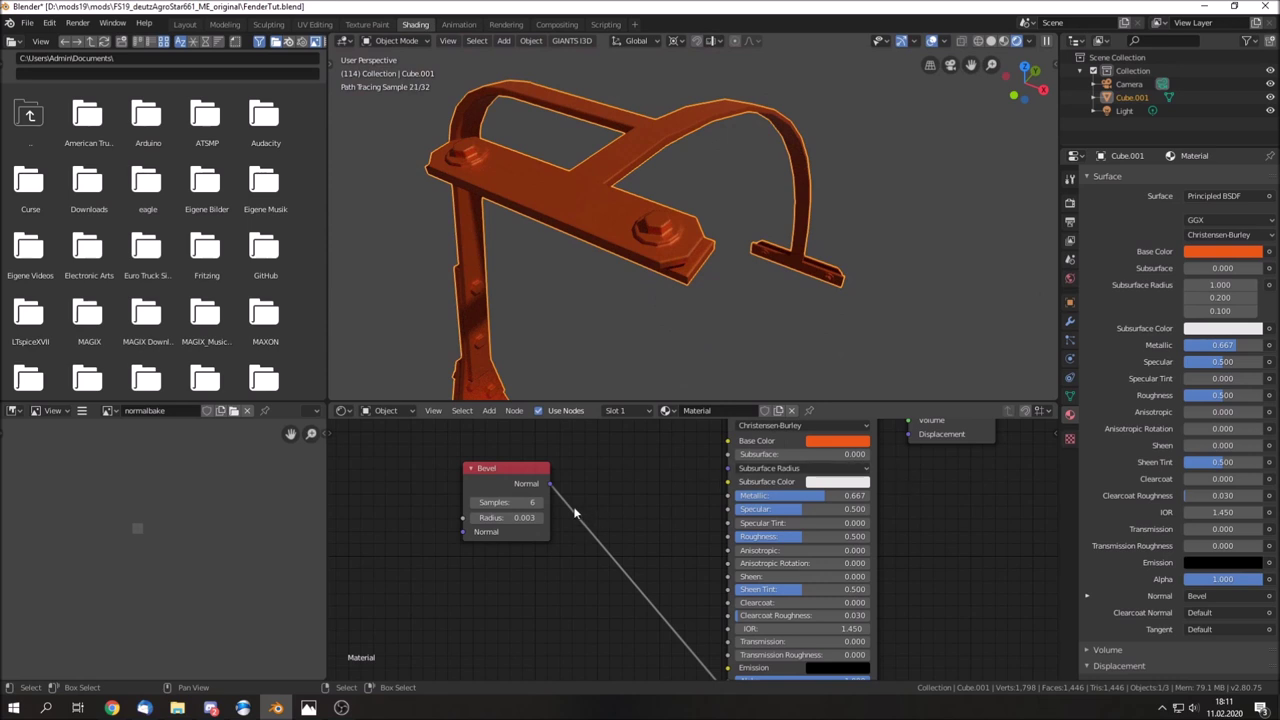
pyautogui.moveTo(679, 235); pyautogui.dragTo(629, 253, button='middle')
pyautogui.moveTo(674, 246); pyautogui.dragTo(638, 252, button='middle')
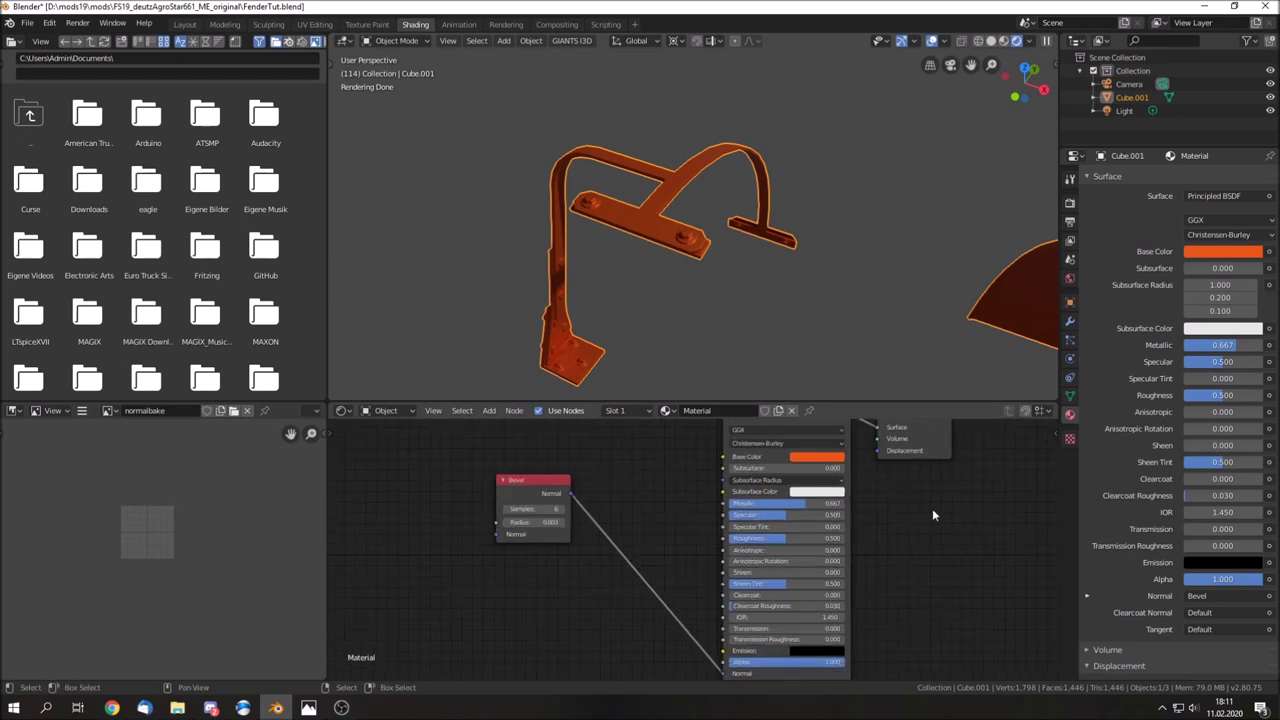
pyautogui.scroll(-2, 932, 508)
pyautogui.moveTo(932, 508); pyautogui.dragTo(862, 535, button='middle')
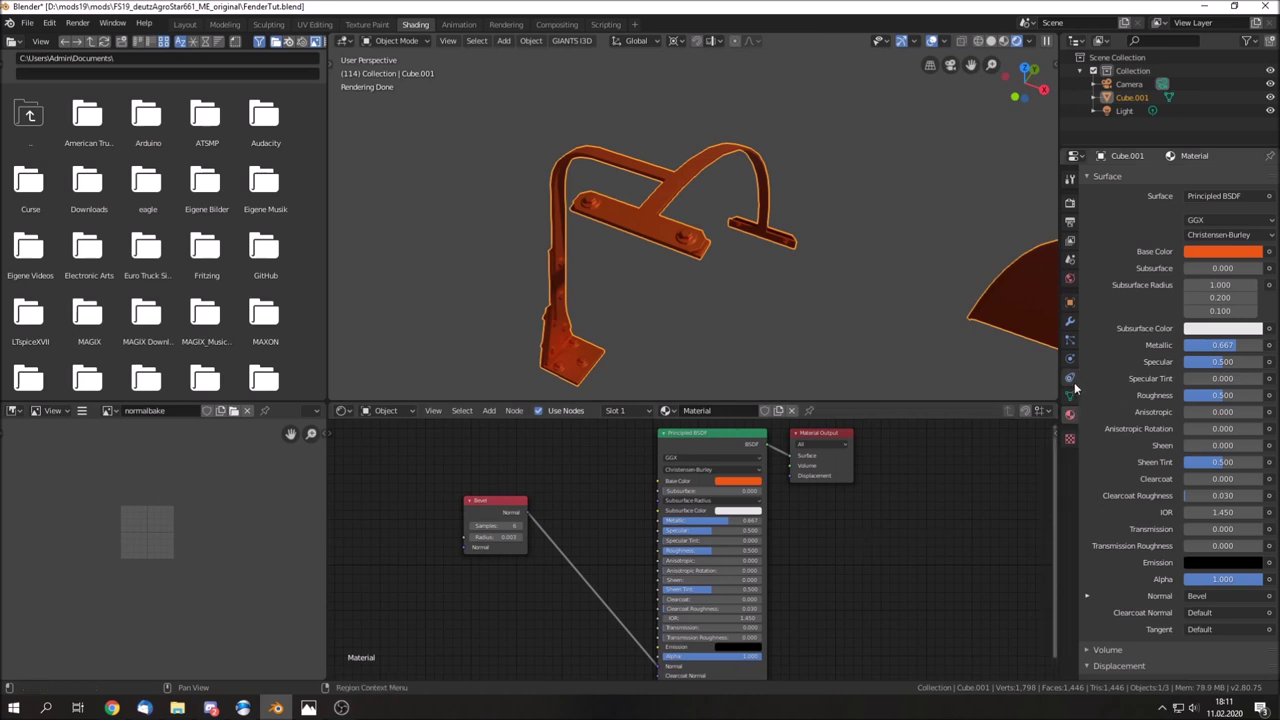
# Add an Edge Split modifier to the fender and apply it to the mesh
pyautogui.click(1070, 321)
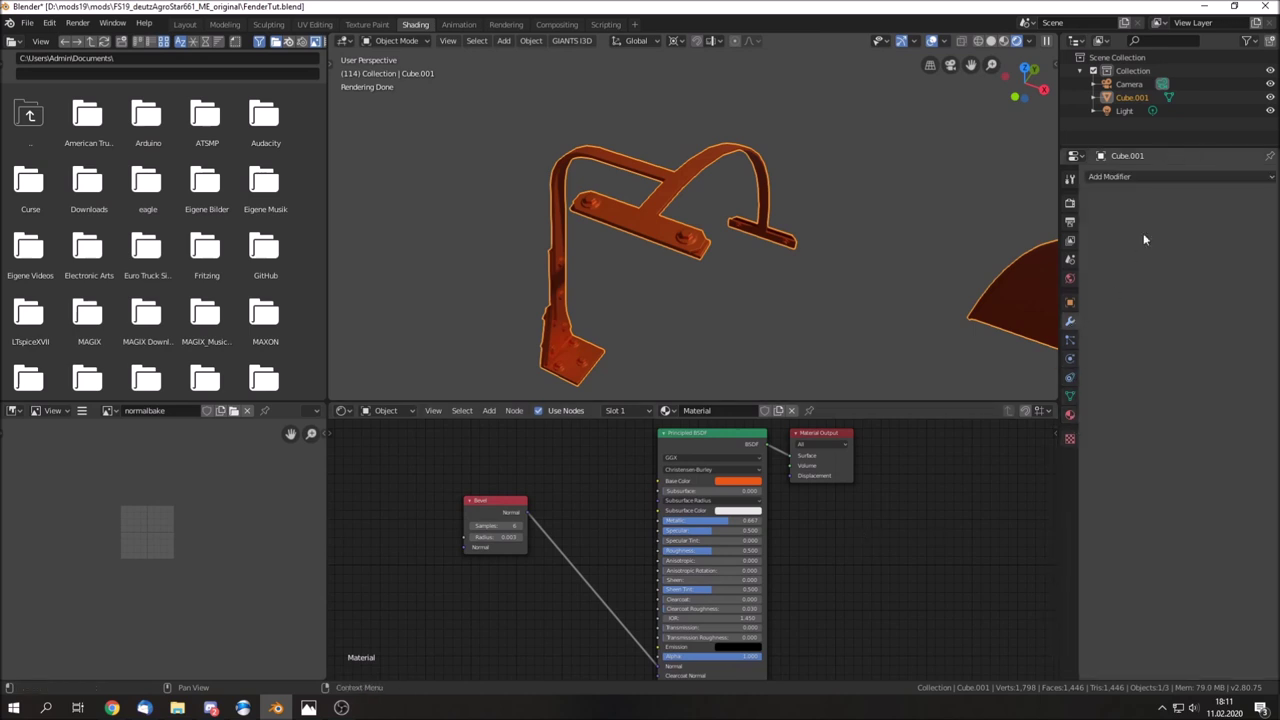
pyautogui.click(1157, 179)
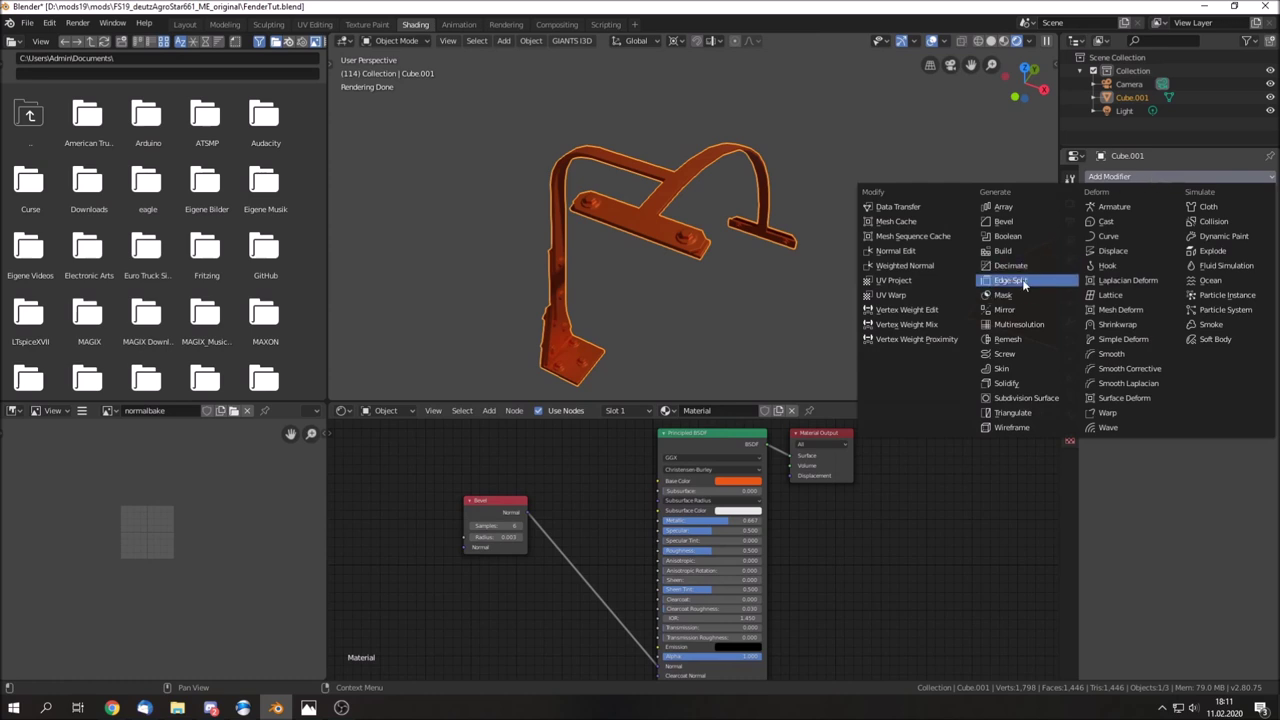
pyautogui.click(1023, 284)
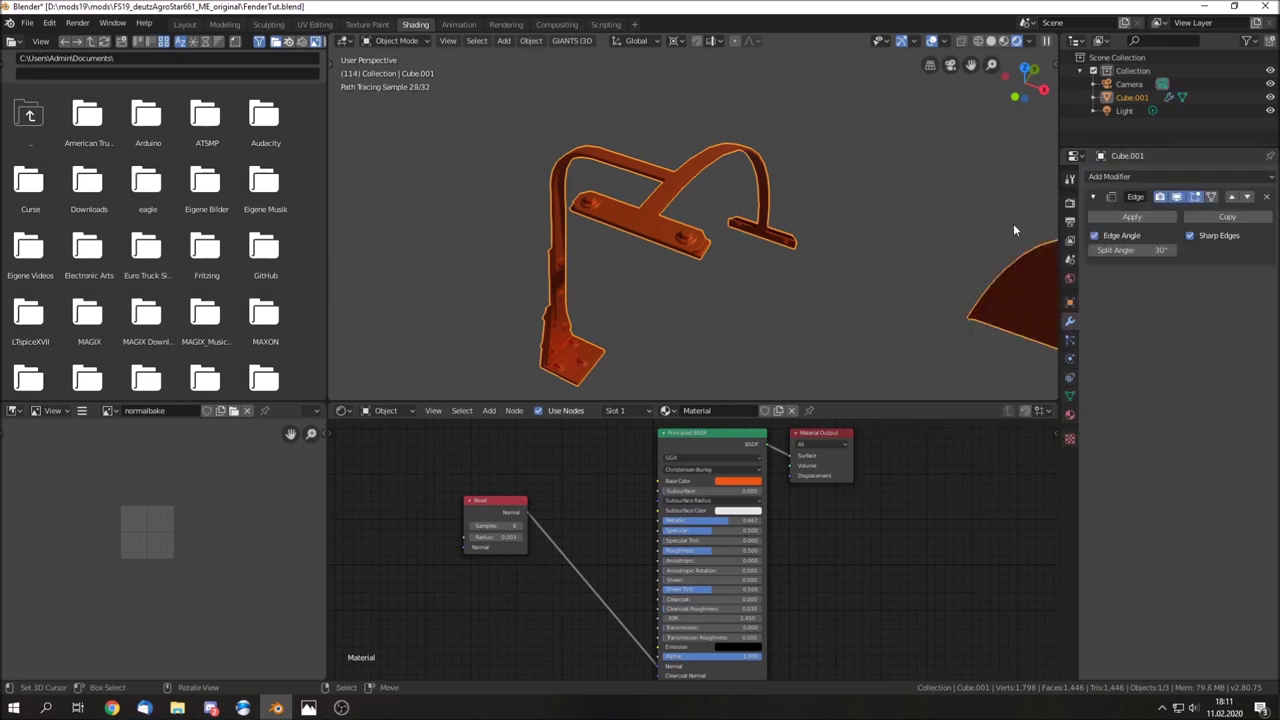
pyautogui.click(1155, 221)
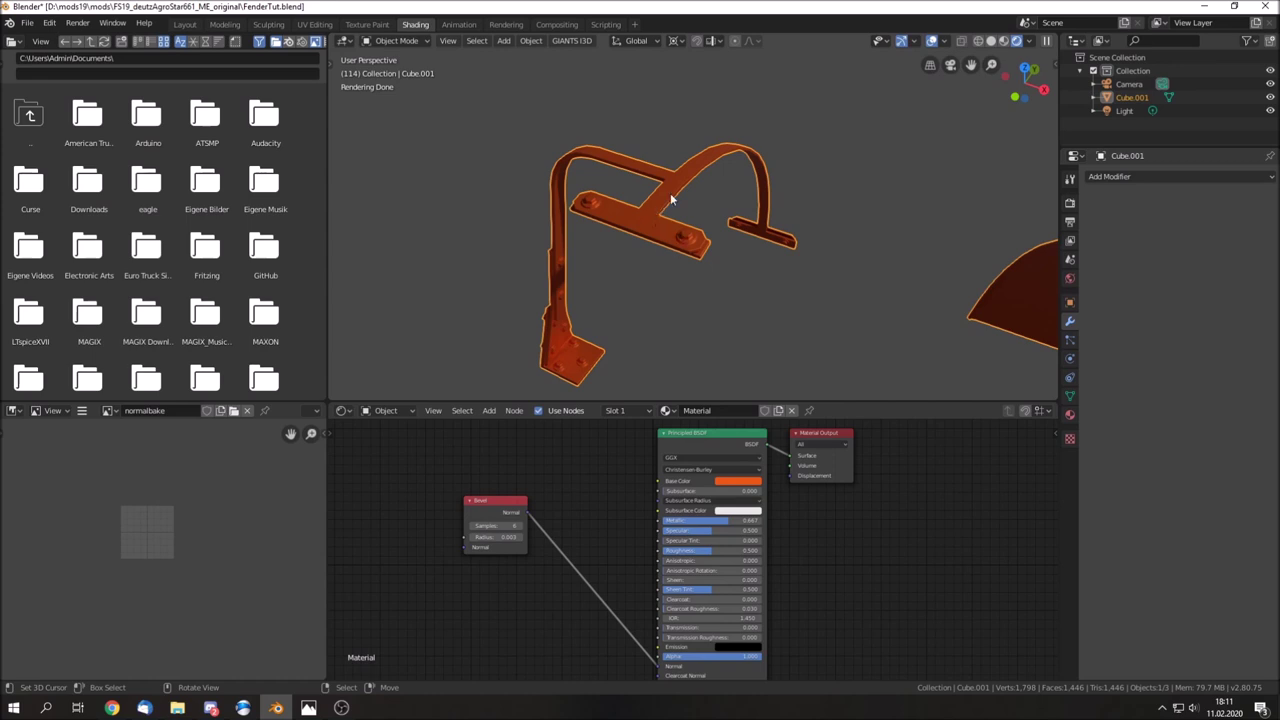
pyautogui.scroll(2, 690, 235)
pyautogui.scroll(-1, 711, 265)
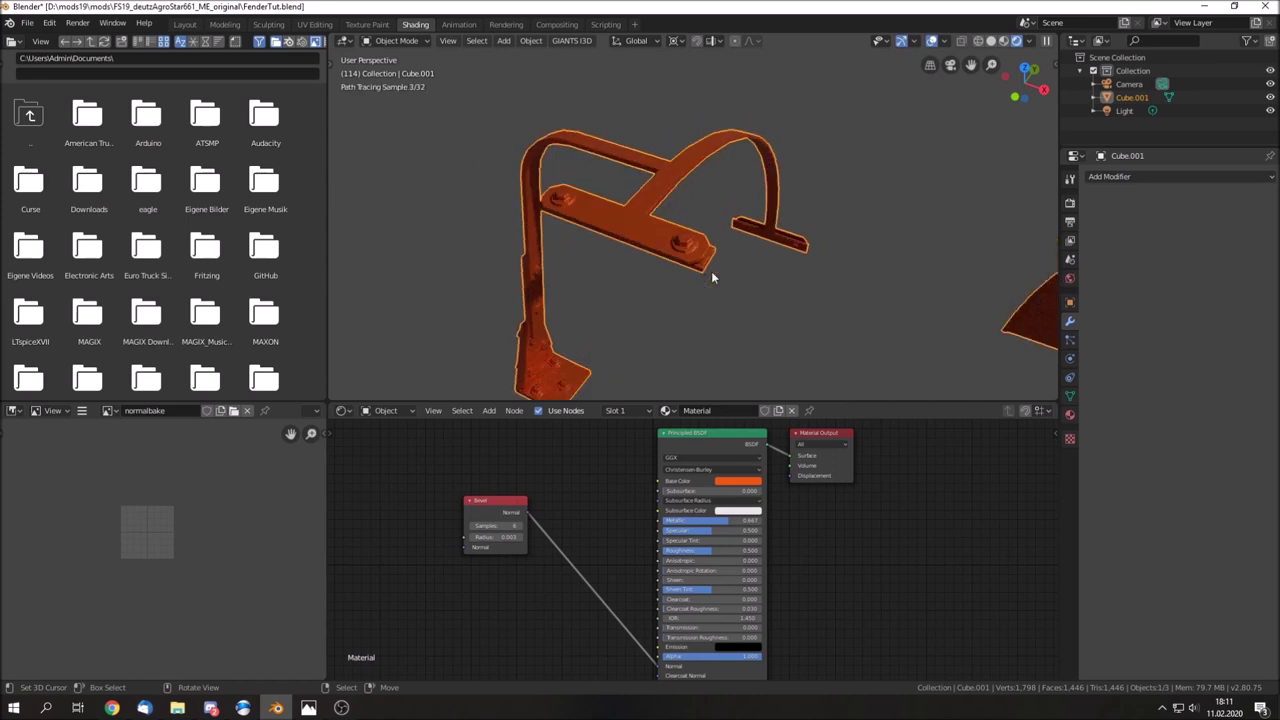
pyautogui.scroll(1, 701, 267)
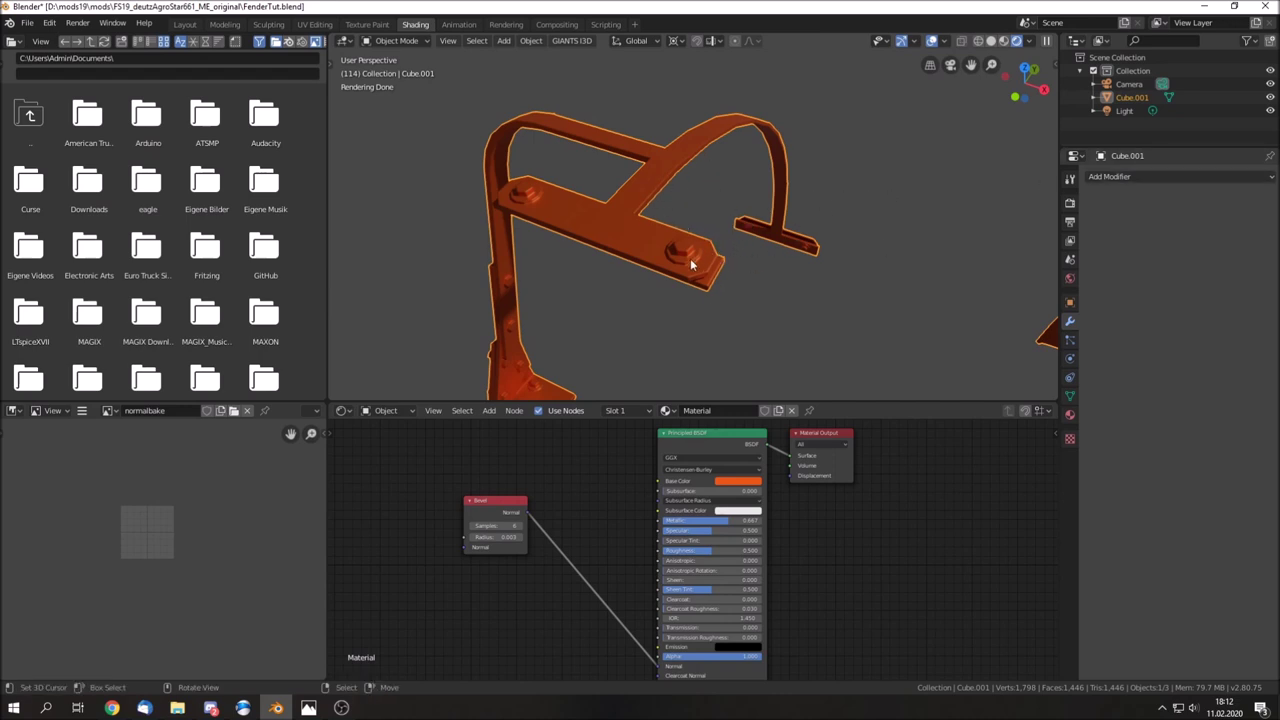
pyautogui.press('Tab')
pyautogui.press('Tab')
pyautogui.press('Tab')
pyautogui.press('Tab')
pyautogui.moveTo(661, 217); pyautogui.dragTo(652, 219, button='middle')
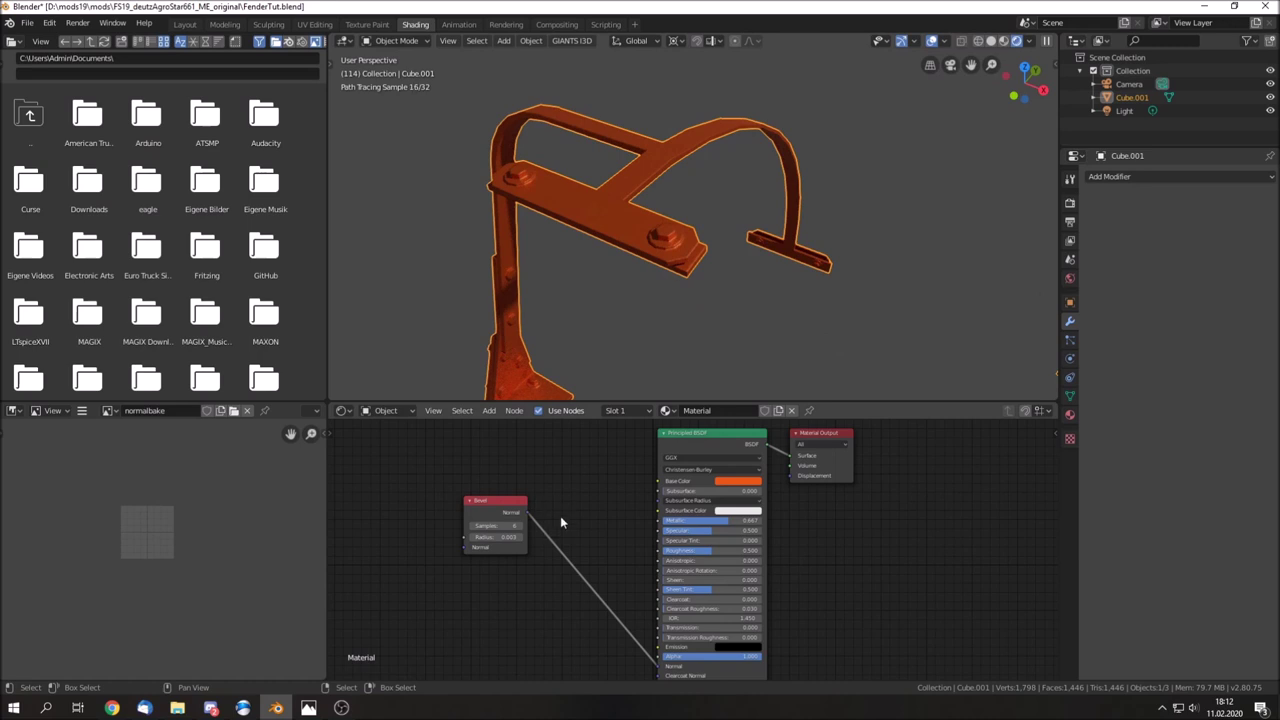
pyautogui.moveTo(607, 280)
pyautogui.mouseDown(button='middle')
pyautogui.moveTo(606, 268)
pyautogui.moveTo(687, 264)
pyautogui.mouseUp(button='middle')
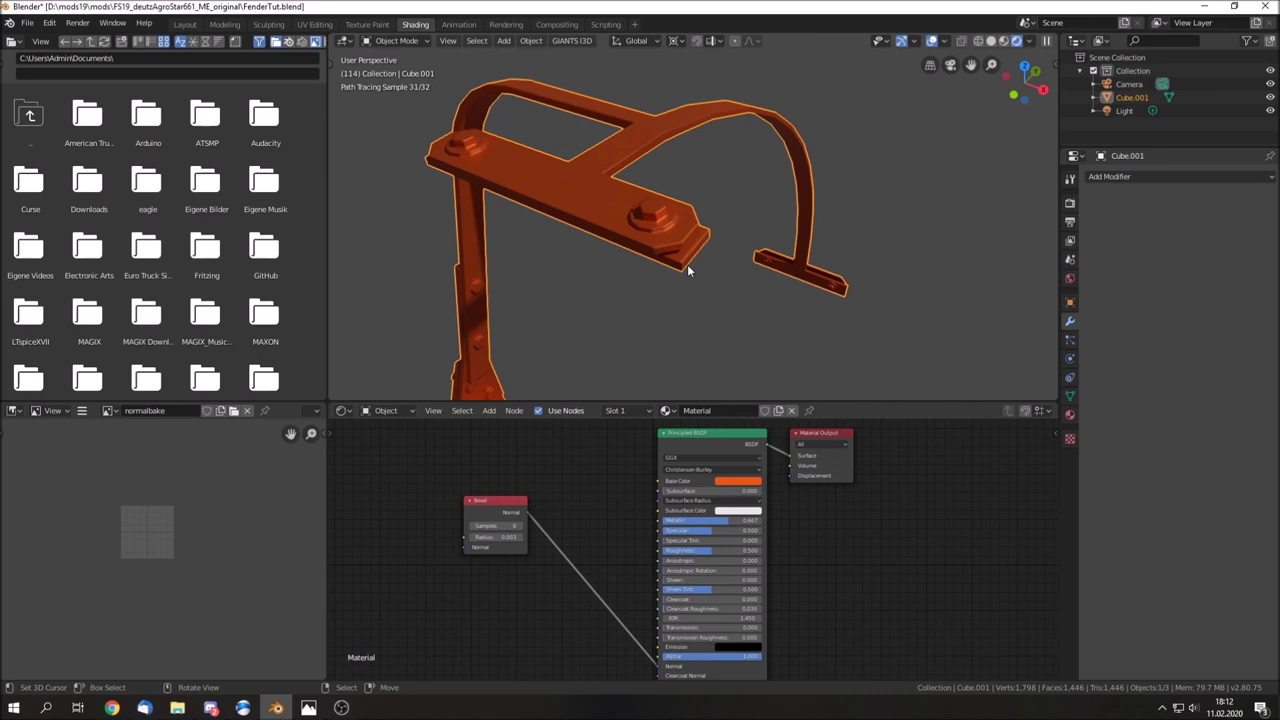
pyautogui.moveTo(626, 229); pyautogui.dragTo(658, 231, button='middle')
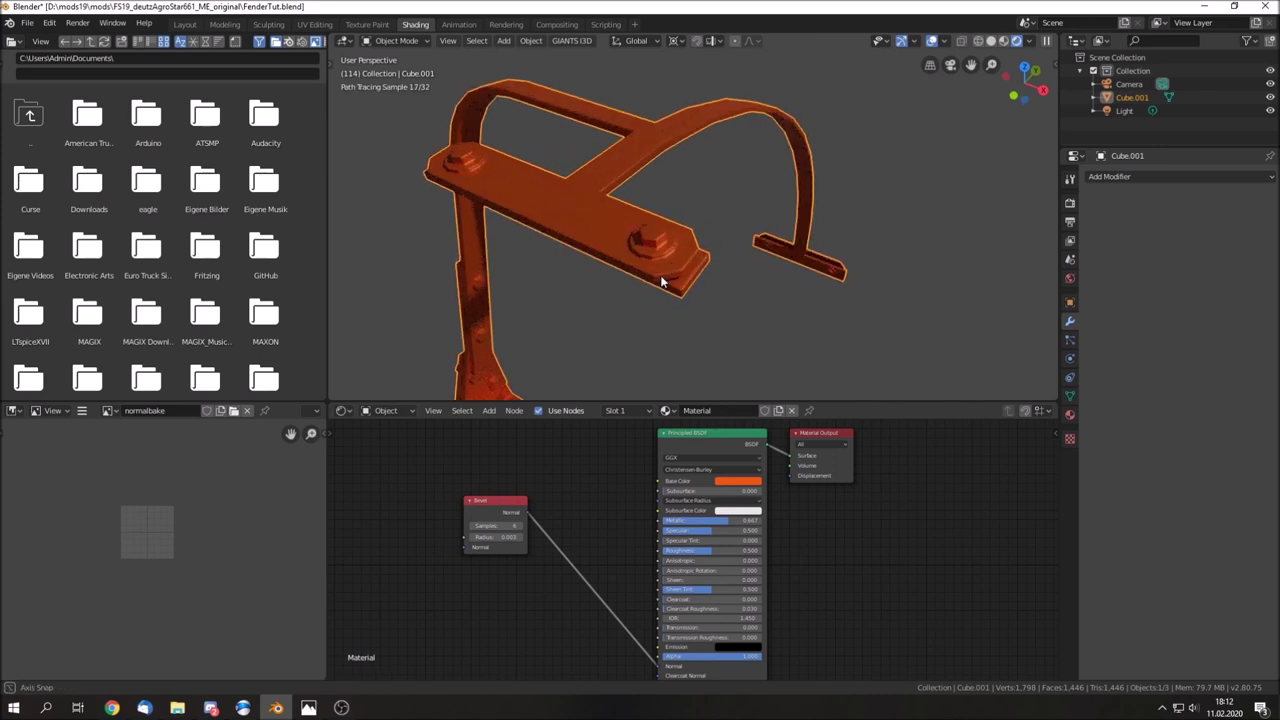
pyautogui.moveTo(660, 282); pyautogui.dragTo(660, 275, button='middle')
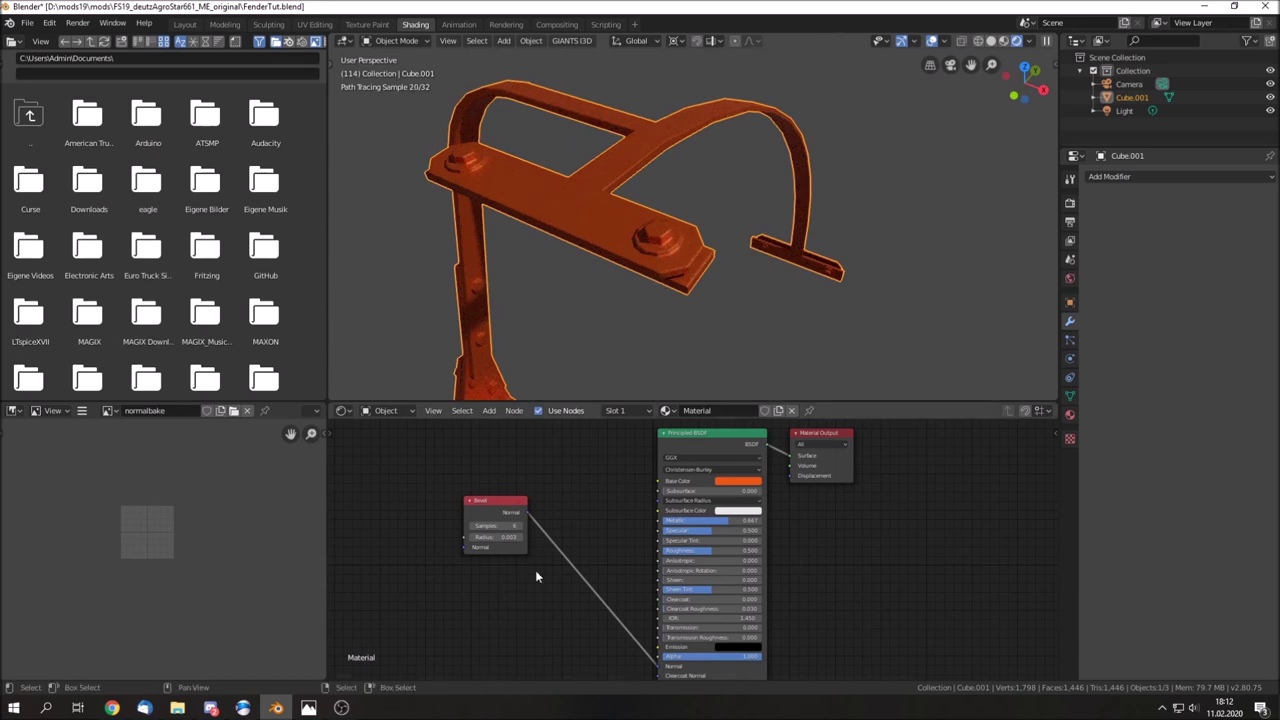
pyautogui.moveTo(904, 560); pyautogui.dragTo(803, 564, button='middle')
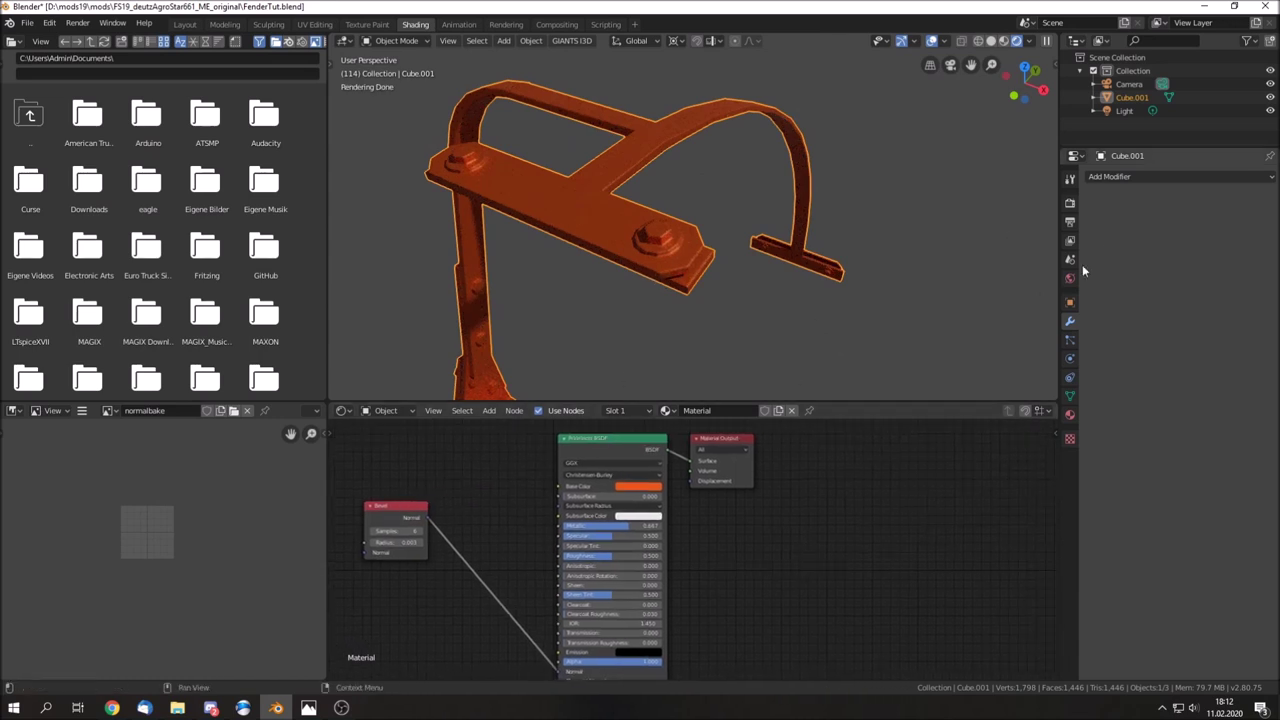
pyautogui.moveTo(723, 620); pyautogui.dragTo(728, 528, button='middle')
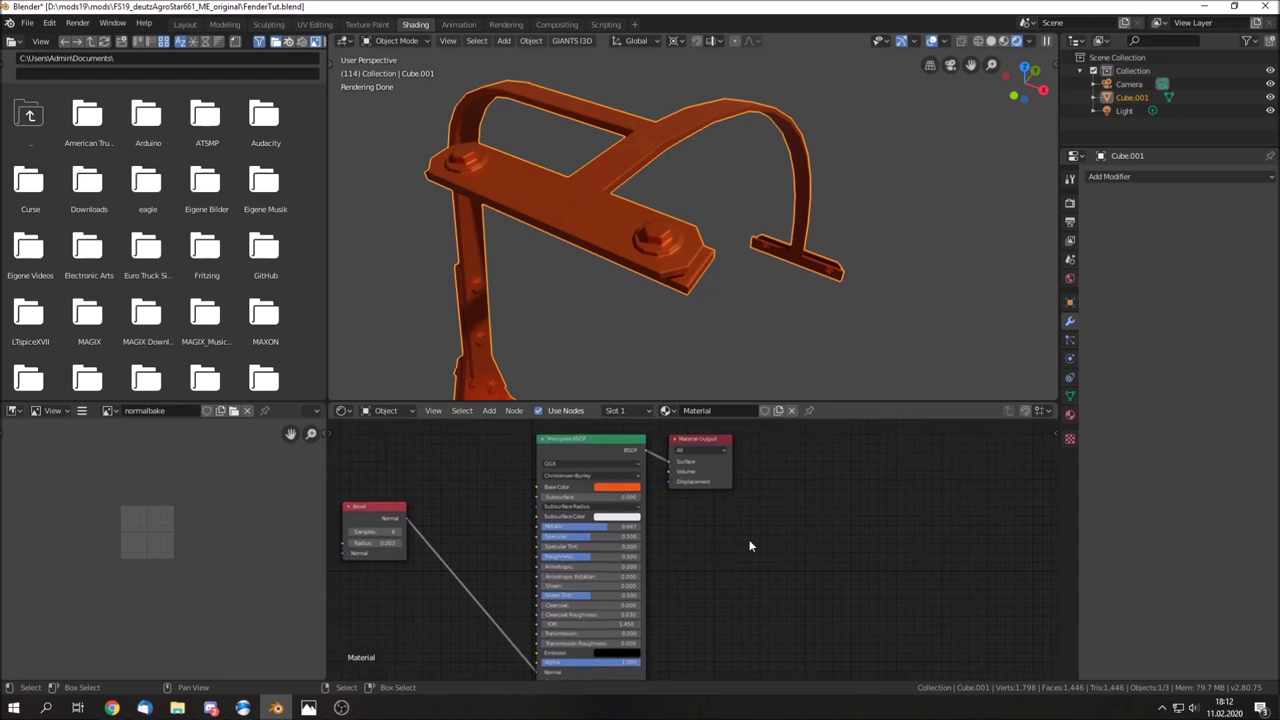
pyautogui.moveTo(801, 552); pyautogui.dragTo(812, 541, button='middle')
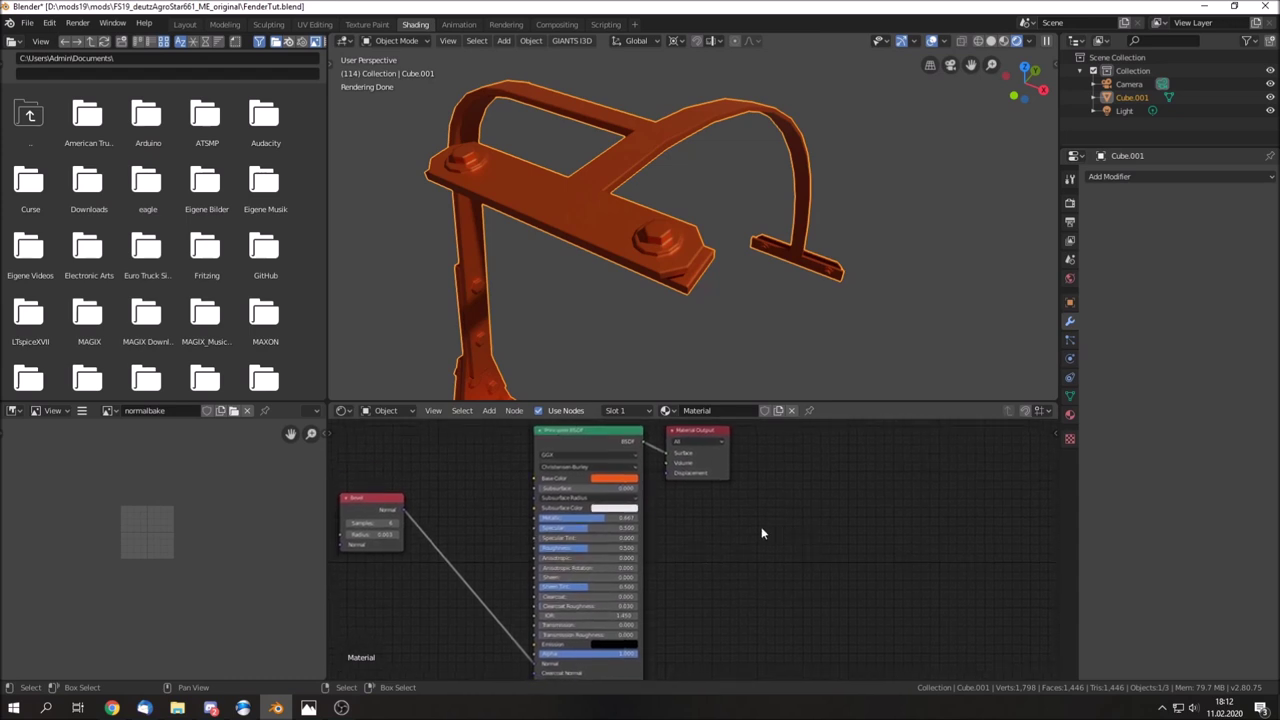
# Add an Image Texture node to the right of the shader
pyautogui.hotkey('shift', 'a')
pyautogui.moveTo(752, 597)
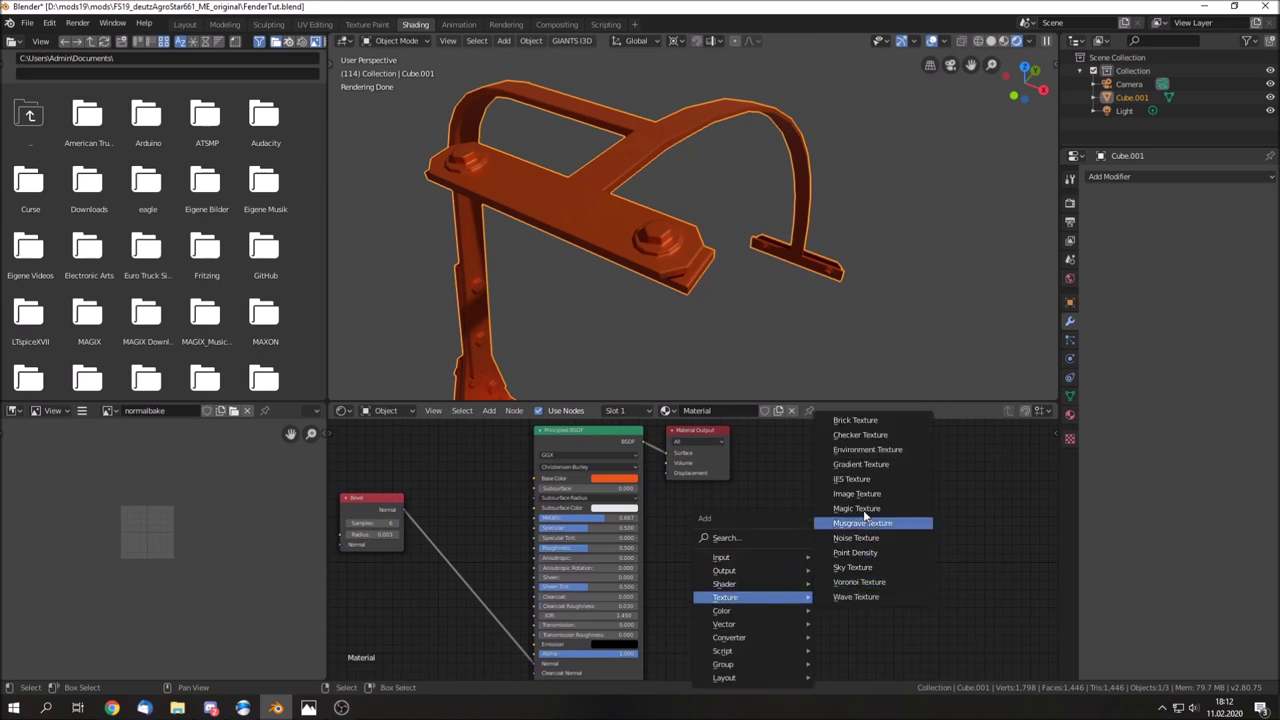
pyautogui.click(870, 492)
pyautogui.click(772, 508)
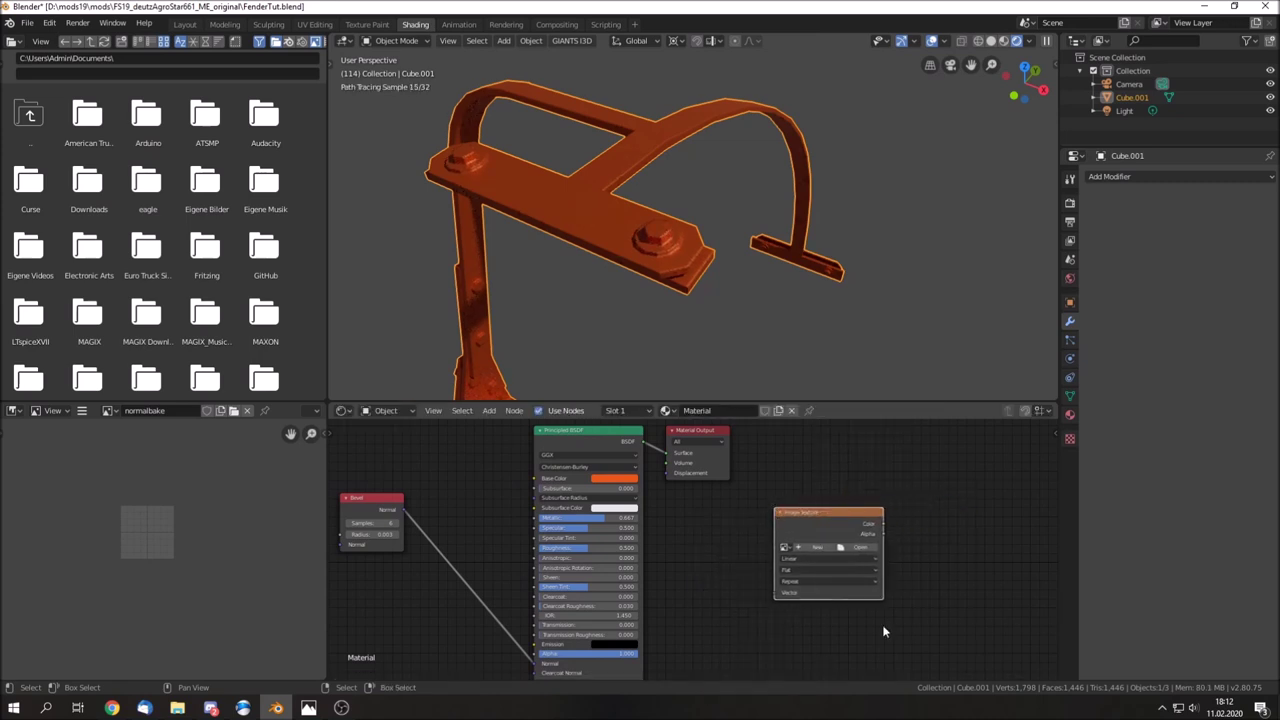
pyautogui.scroll(1, 896, 590)
pyautogui.scroll(1, 840, 561)
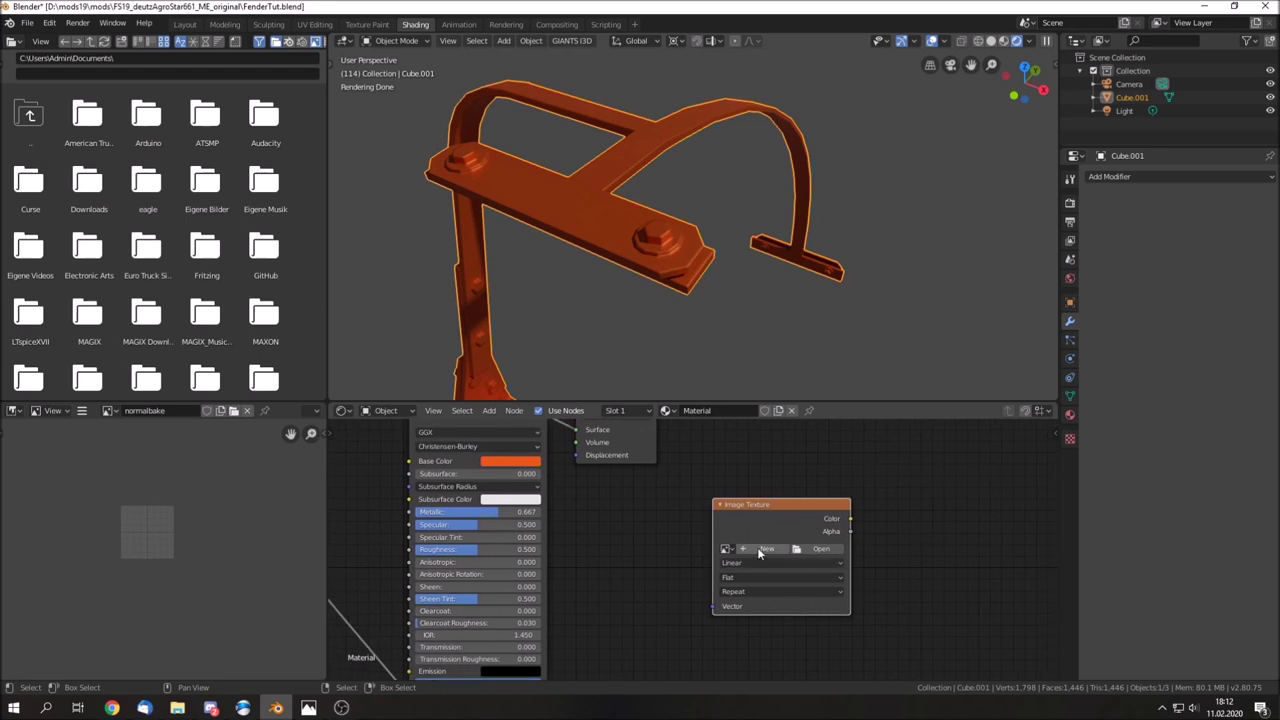
# Start a new image named bake_bevel_shader_normal at 2048×2048
pyautogui.click(766, 547)
pyautogui.click(814, 538)
pyautogui.write('bake_')
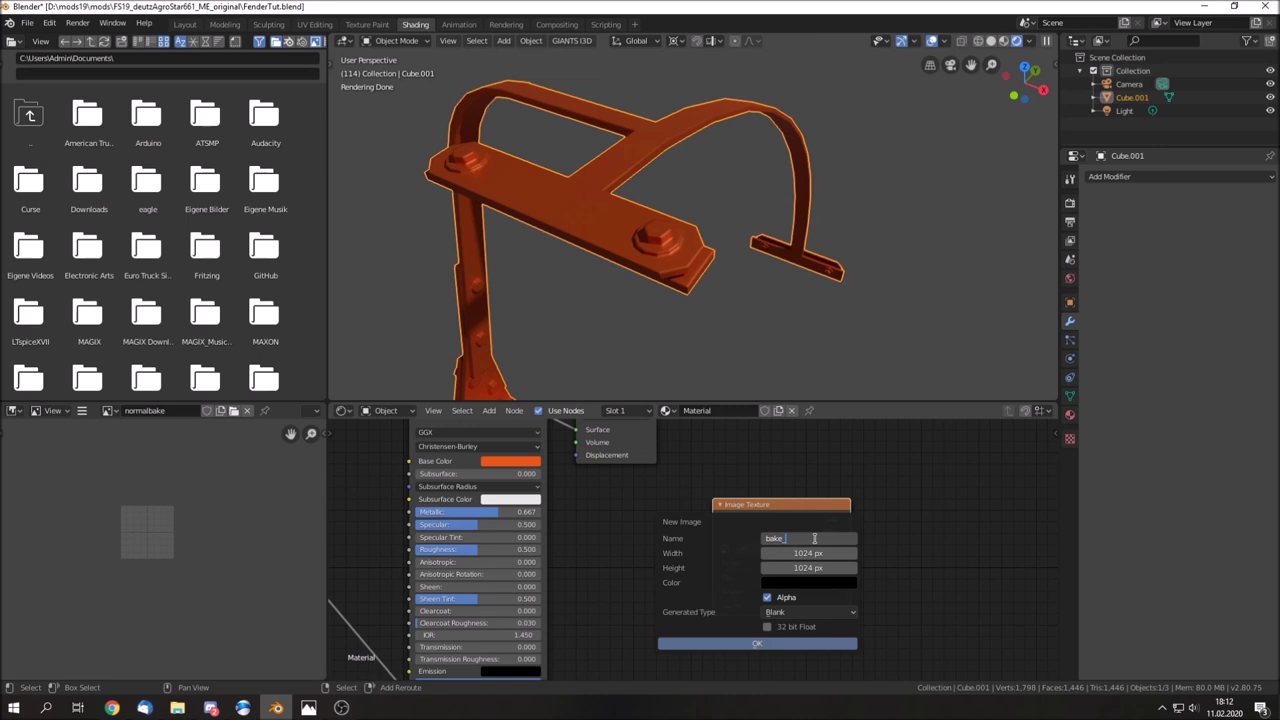
pyautogui.write('bevel_shader_normal')
pyautogui.click(828, 553)
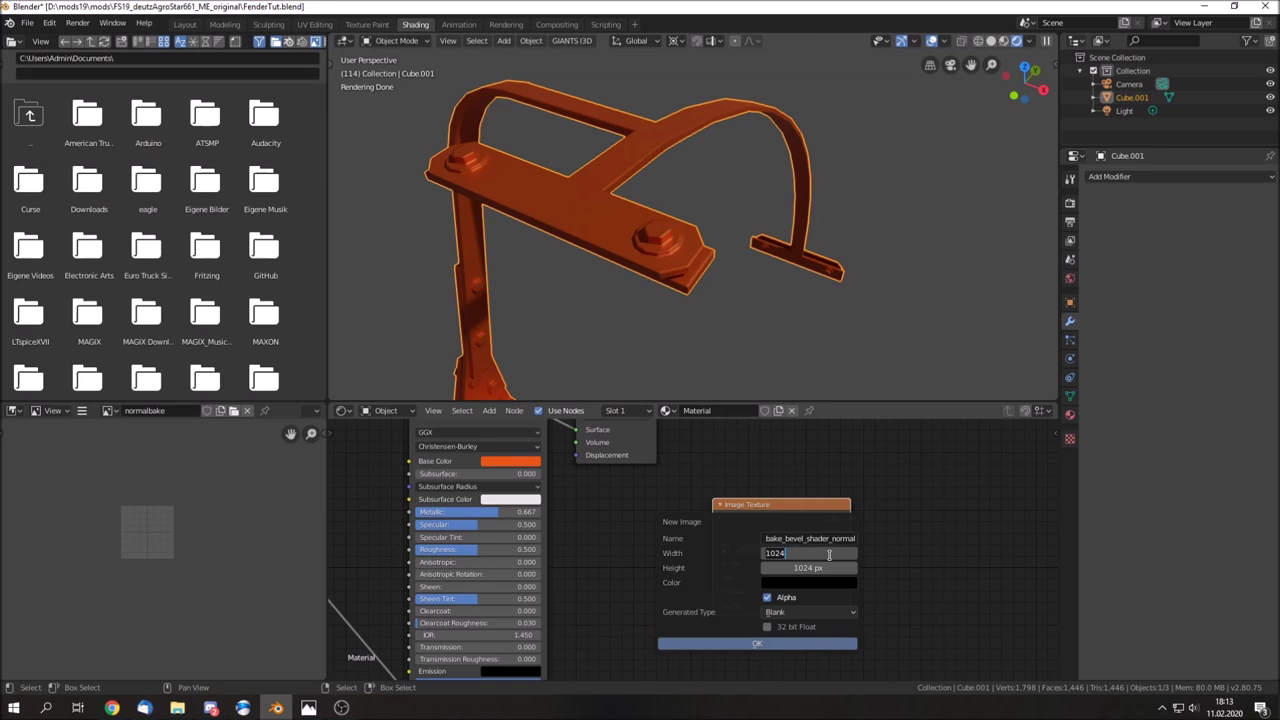
pyautogui.write('2048')
pyautogui.press('Return')
pyautogui.click(815, 568)
pyautogui.write('2048')
pyautogui.press('Return')
# Make the image a Blank 32-bit float without alpha and create it
pyautogui.click(802, 613)
pyautogui.click(804, 624)
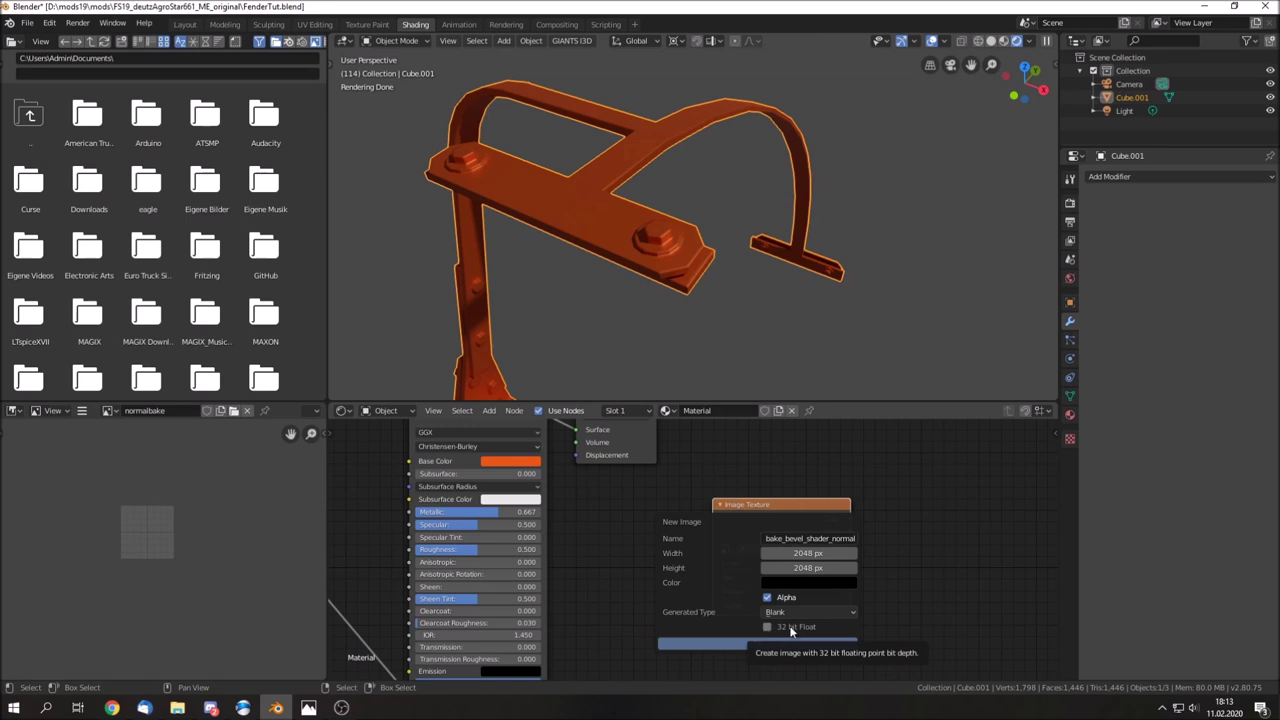
pyautogui.click(768, 628)
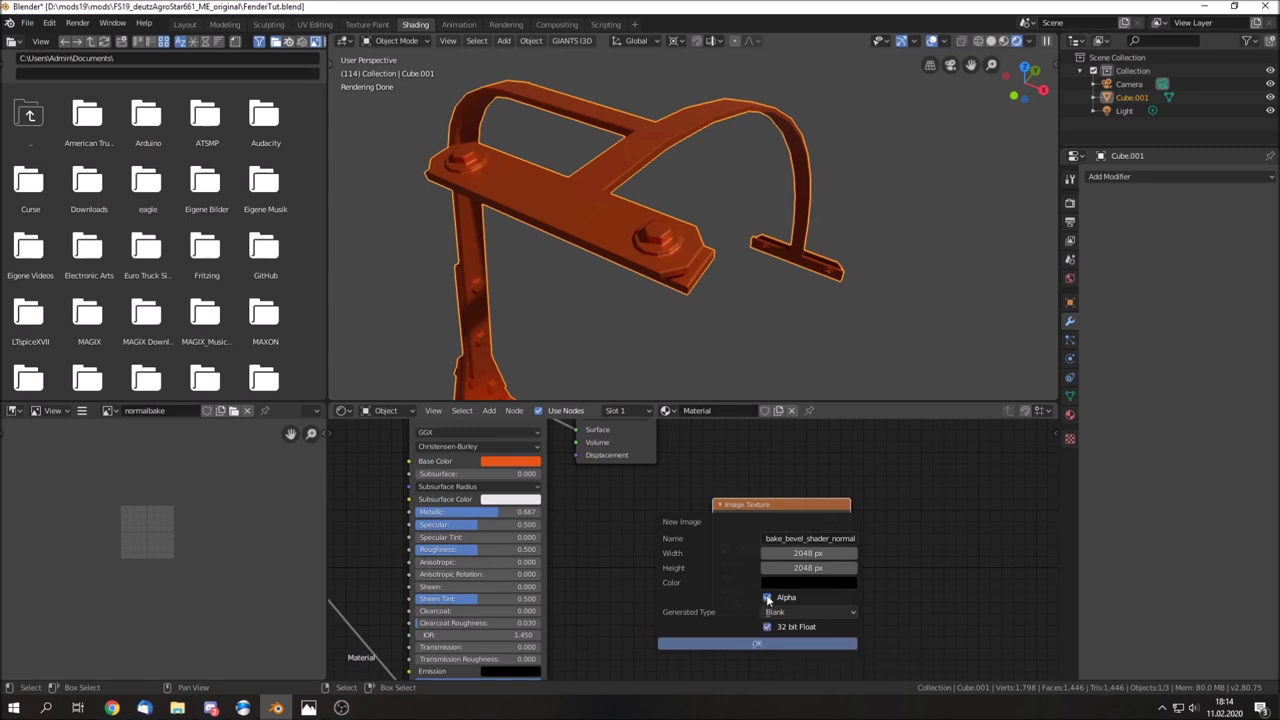
pyautogui.click(767, 598)
pyautogui.click(799, 612)
pyautogui.click(739, 643)
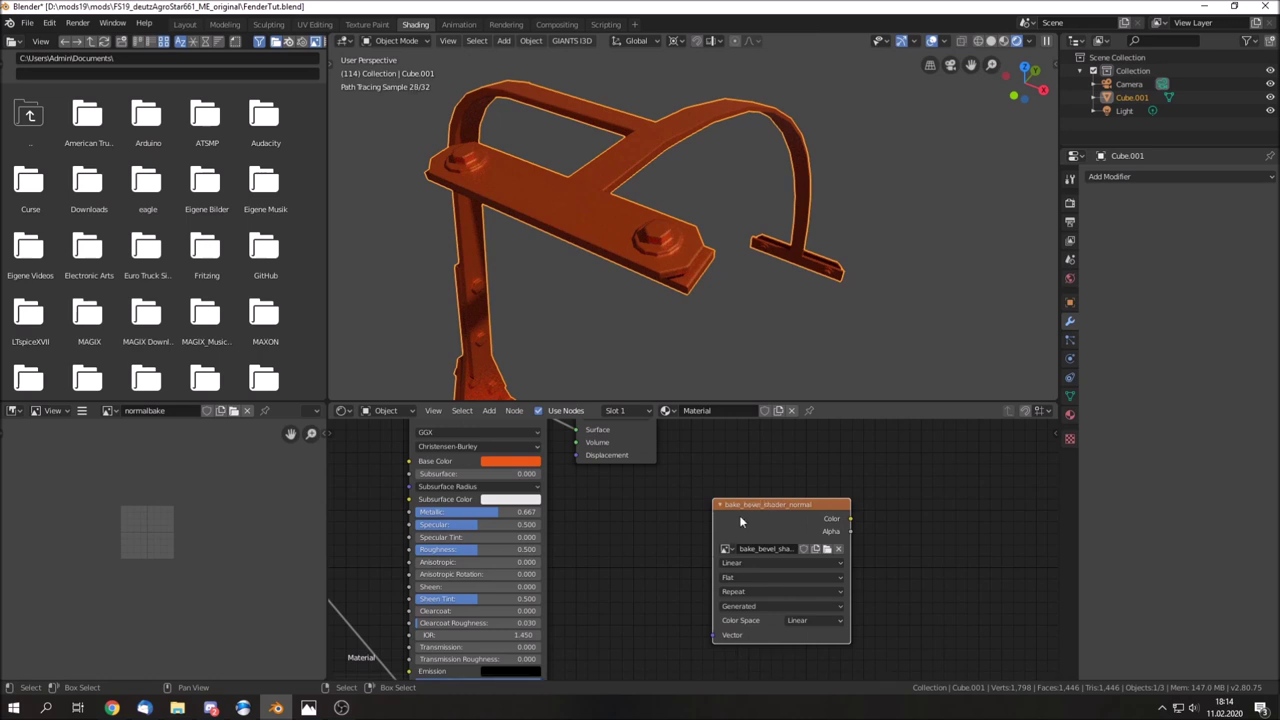
# Make the bake_bevel_shader_normal Image Texture node the active bake target
pyautogui.scroll(-3, 740, 522)
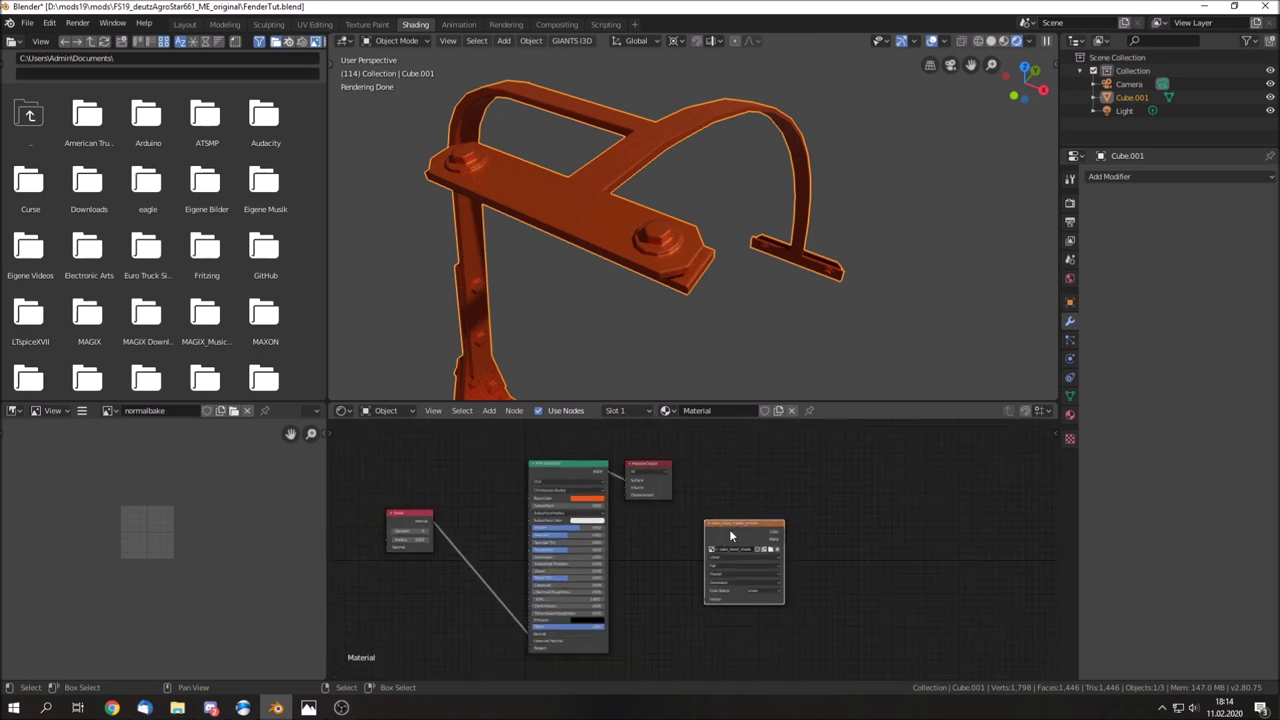
pyautogui.click(550, 476)
pyautogui.click(395, 521)
pyautogui.click(553, 465)
pyautogui.click(637, 470)
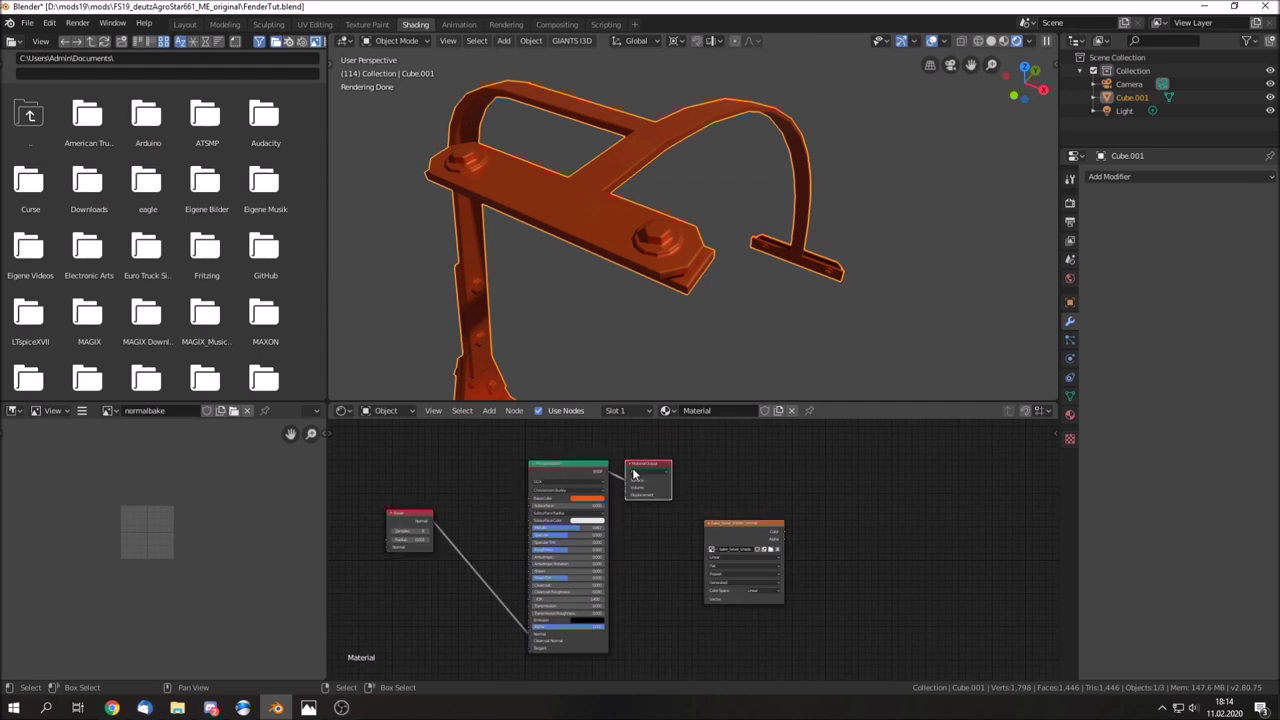
pyautogui.click(755, 565)
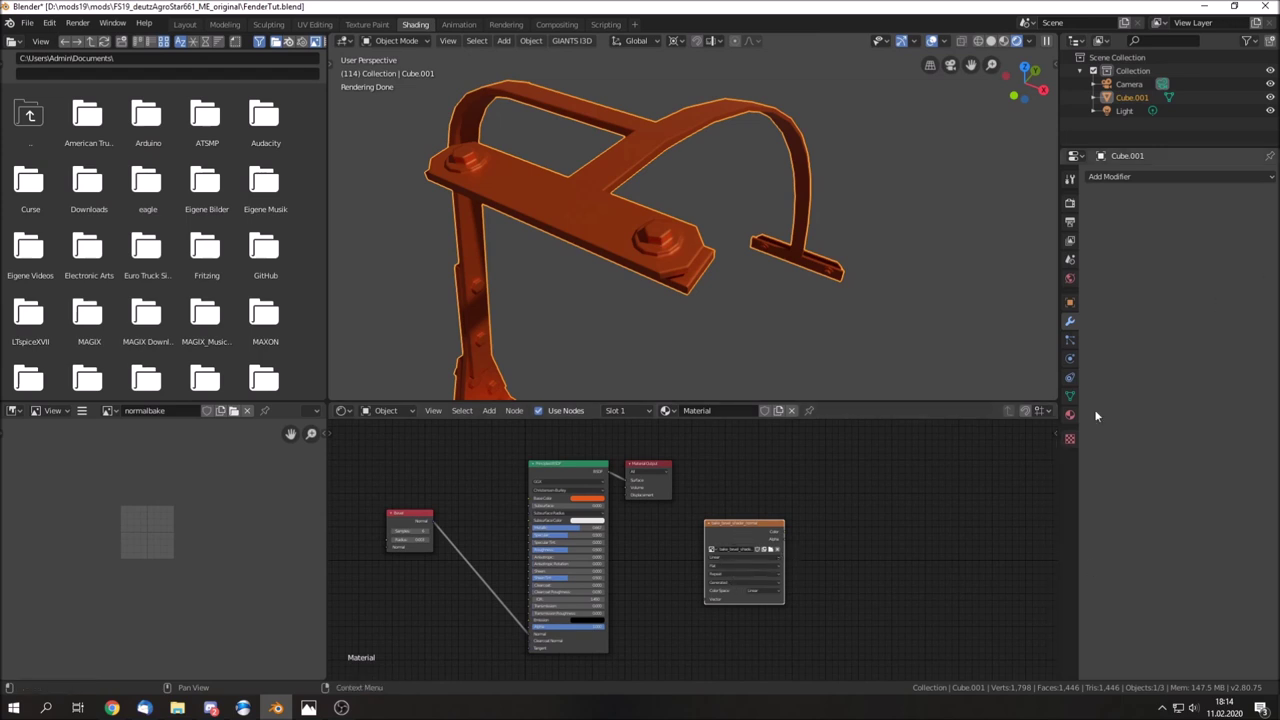
# Set the render Bake Type to Normal
pyautogui.click(1070, 203)
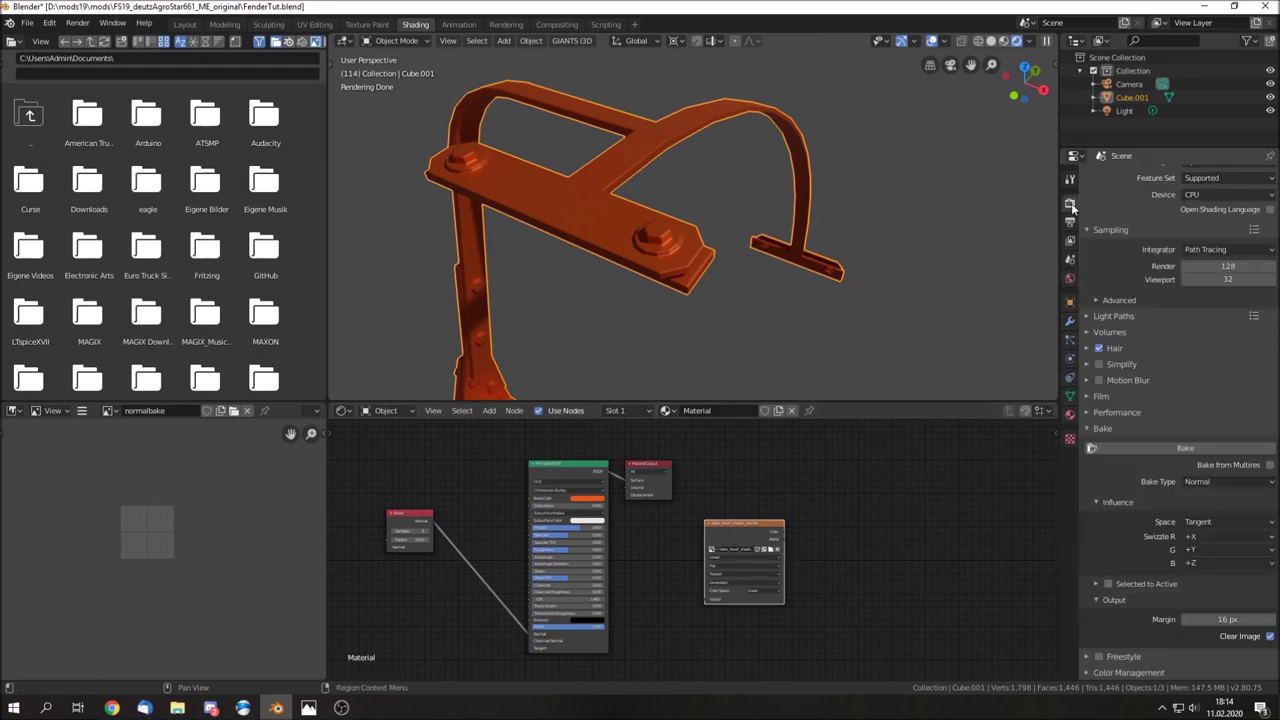
pyautogui.click(1213, 481)
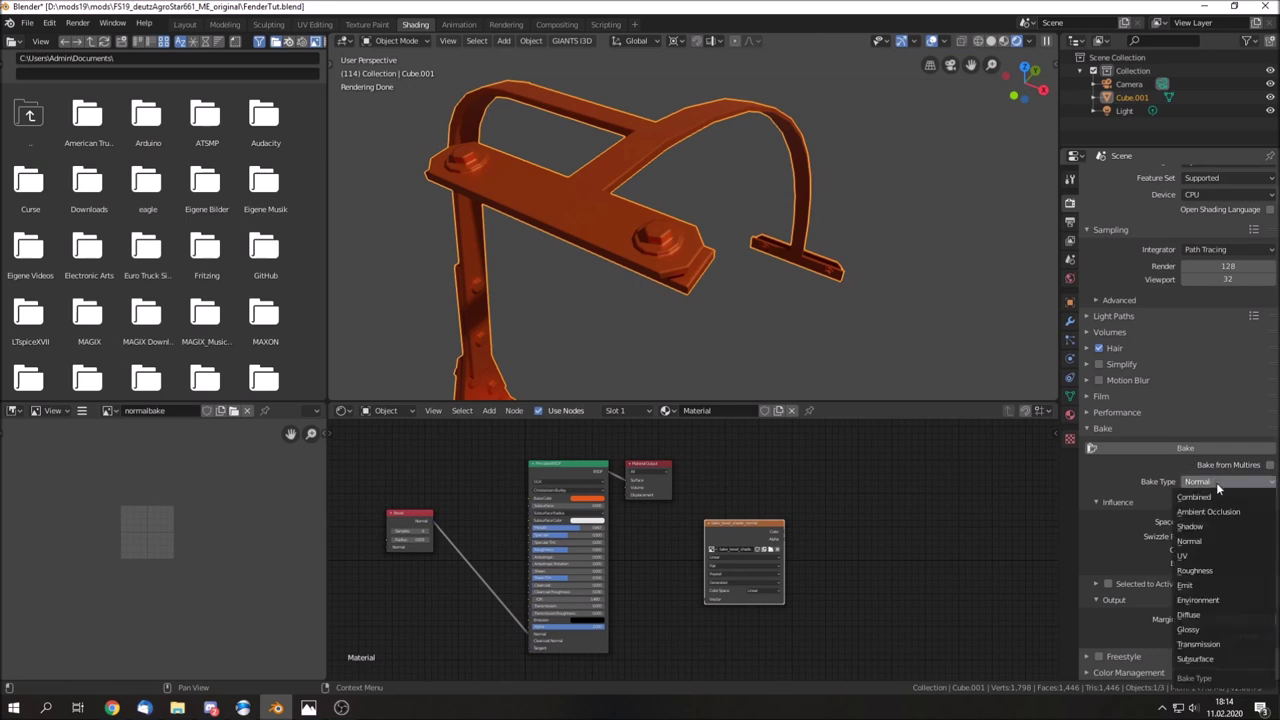
pyautogui.click(1210, 495)
pyautogui.click(1195, 482)
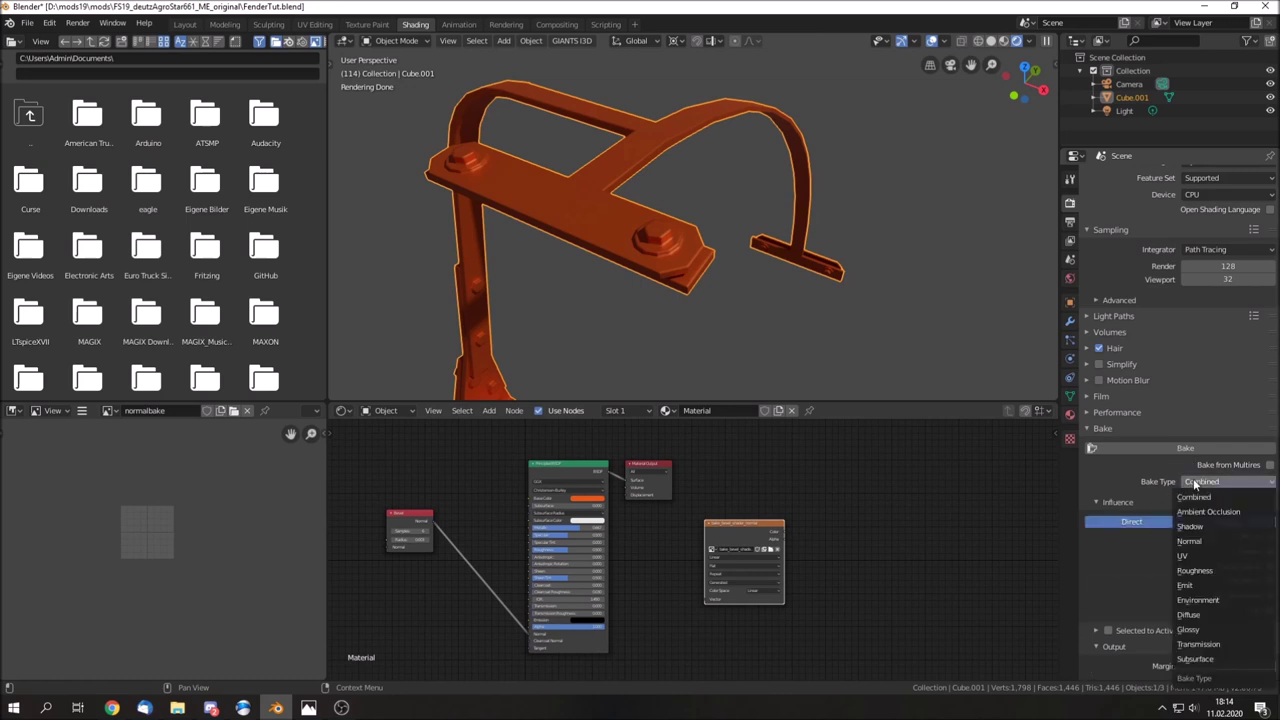
pyautogui.click(1195, 541)
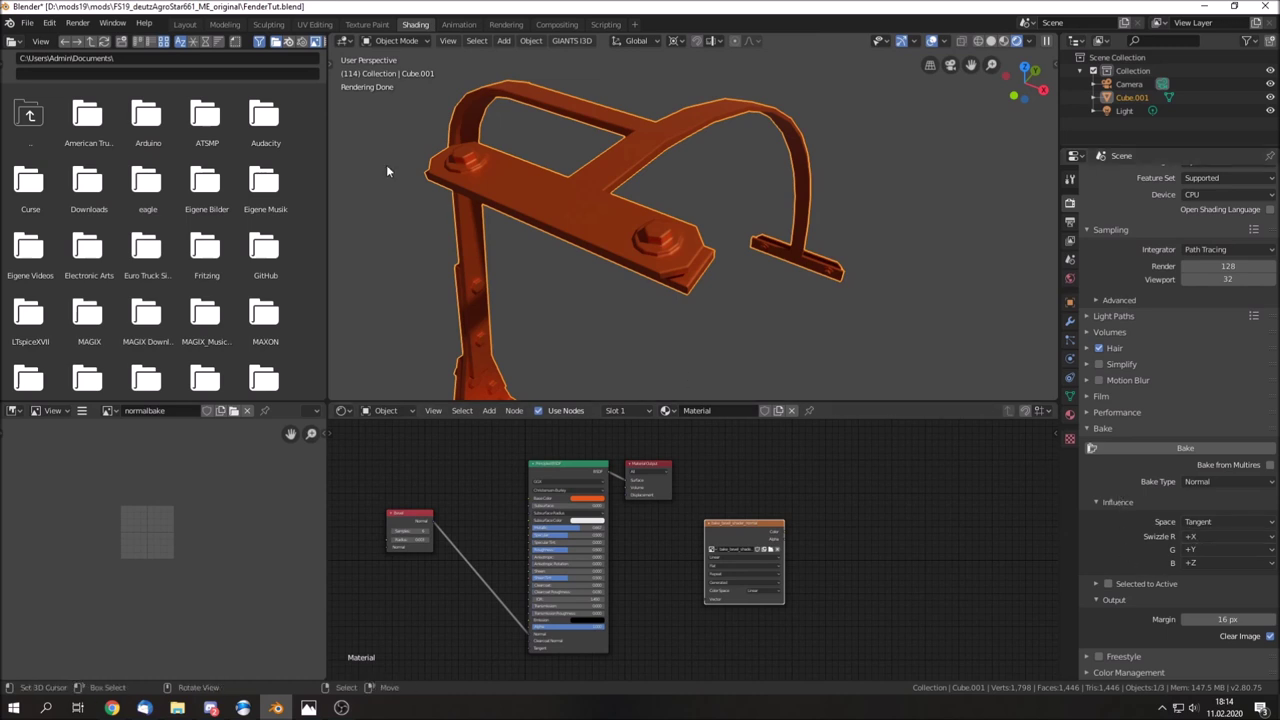
pyautogui.scroll(2, 96, 486)
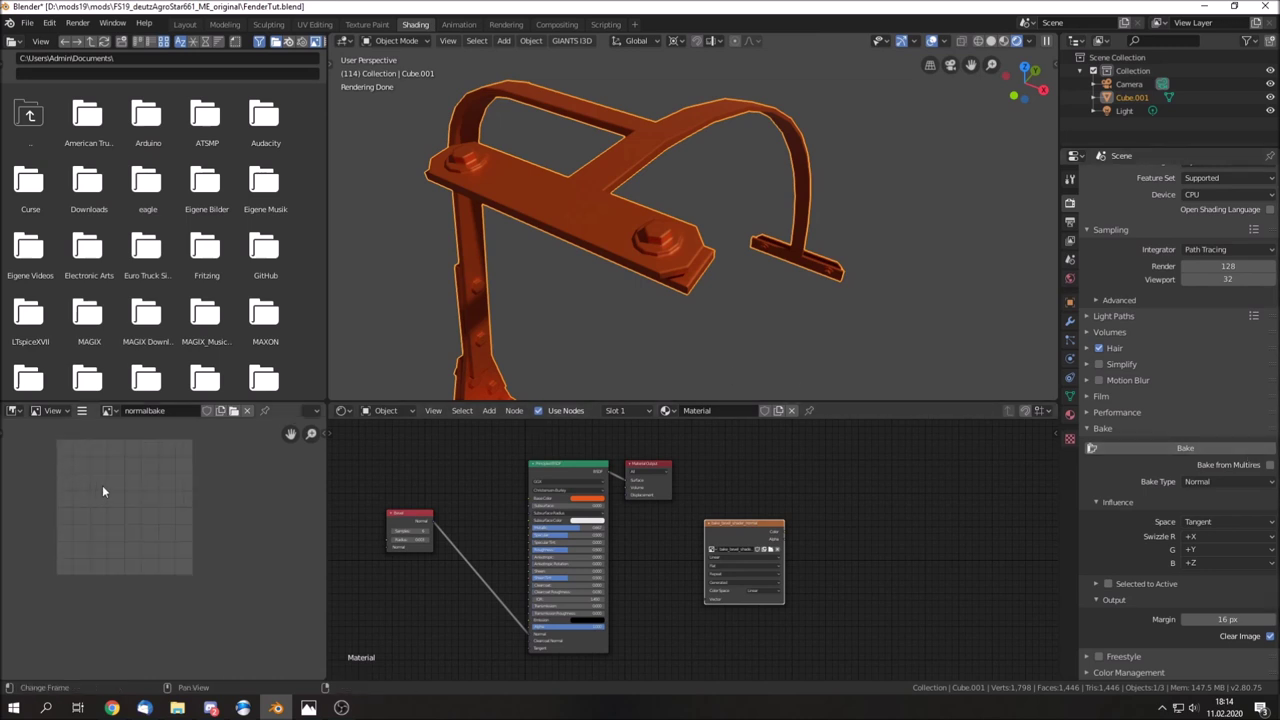
# Show bake_bevel_shader_normal in the Image Editor and bake the Normal map into it
pyautogui.scroll(2, 174, 507)
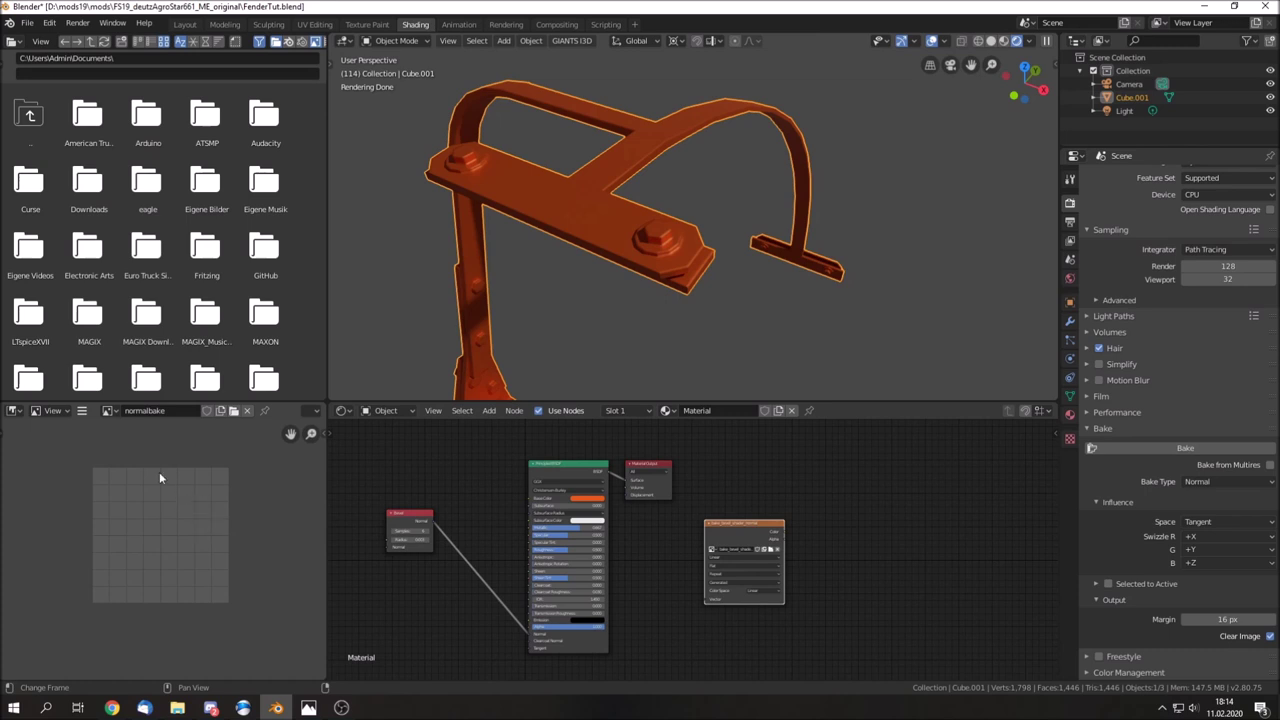
pyautogui.click(109, 411)
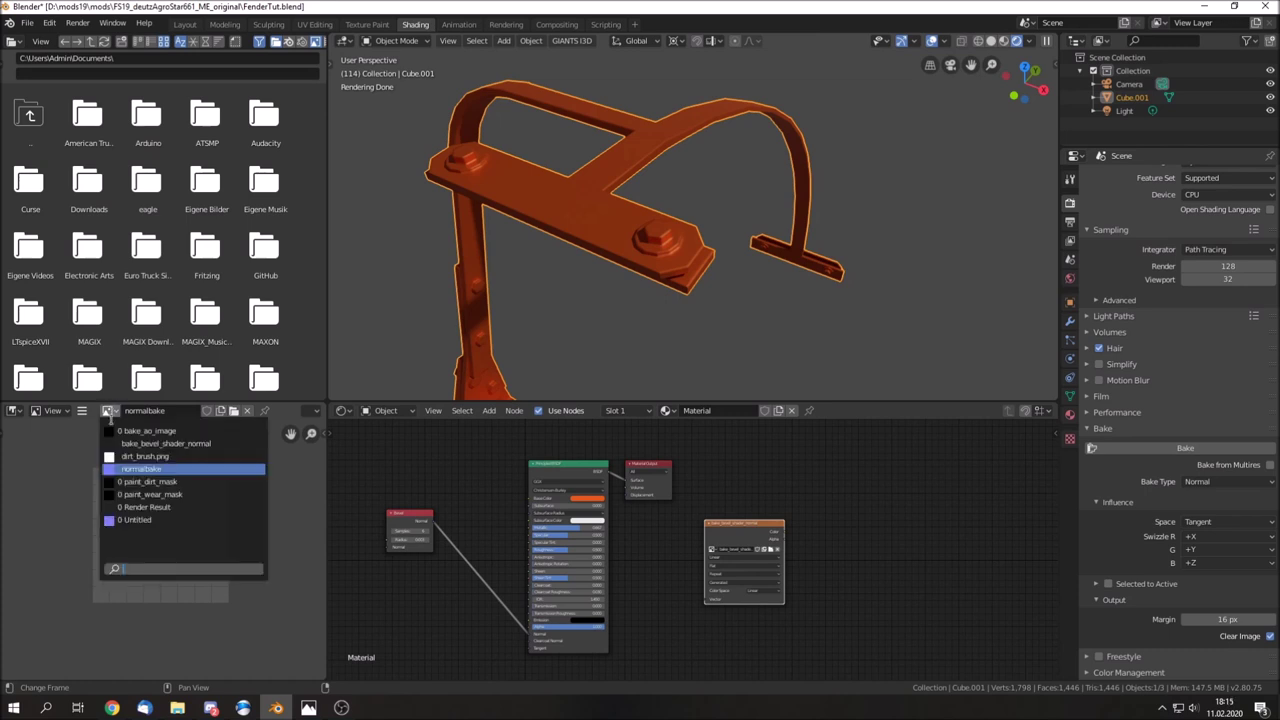
pyautogui.click(203, 443)
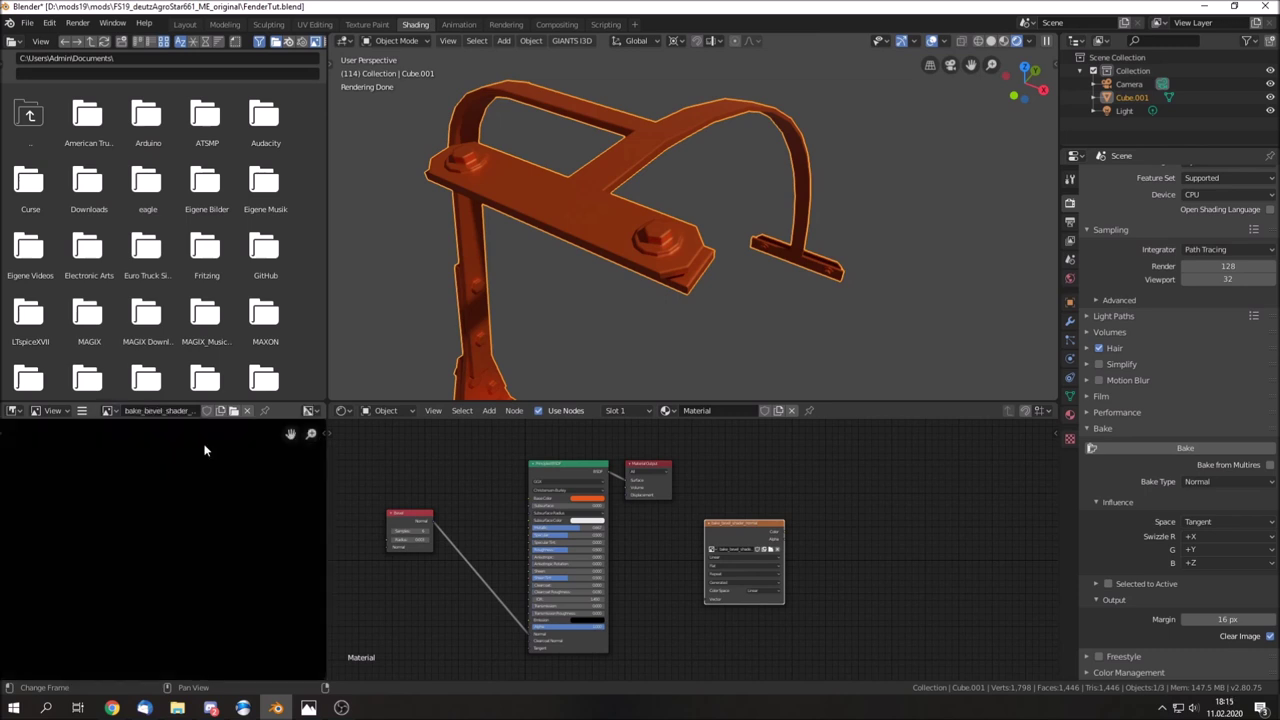
pyautogui.scroll(-4, 212, 530)
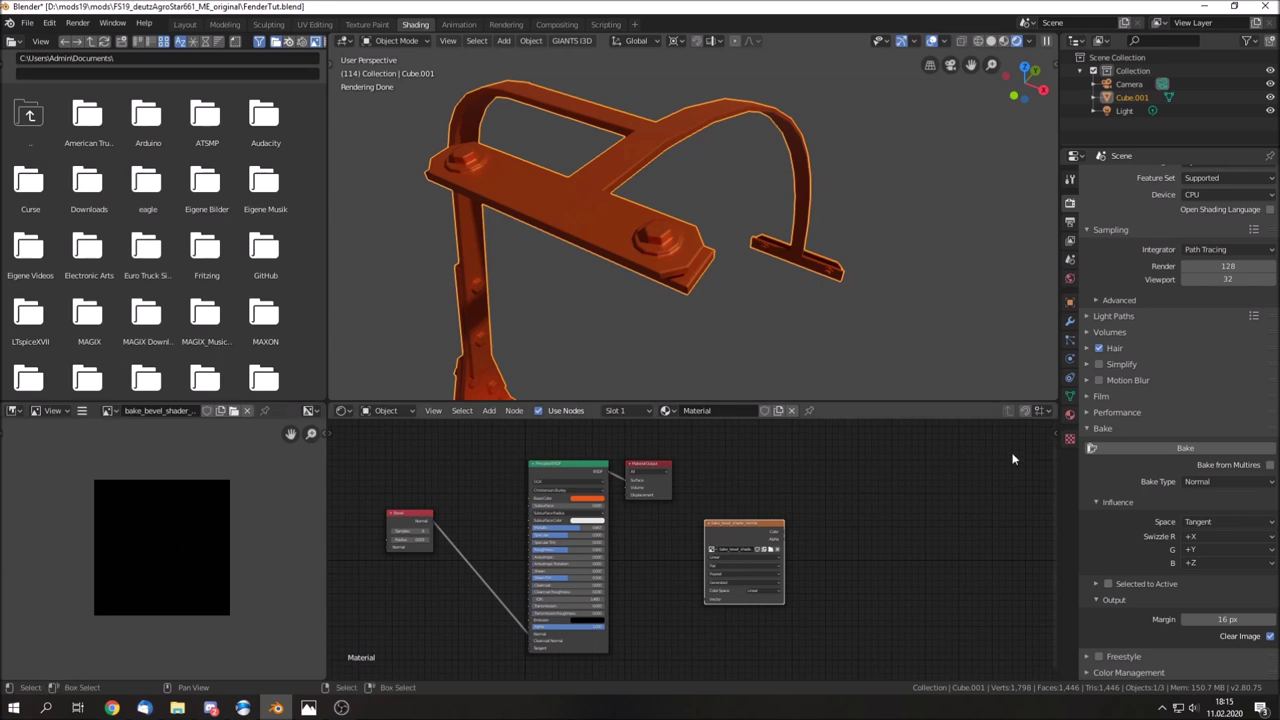
pyautogui.click(1197, 447)
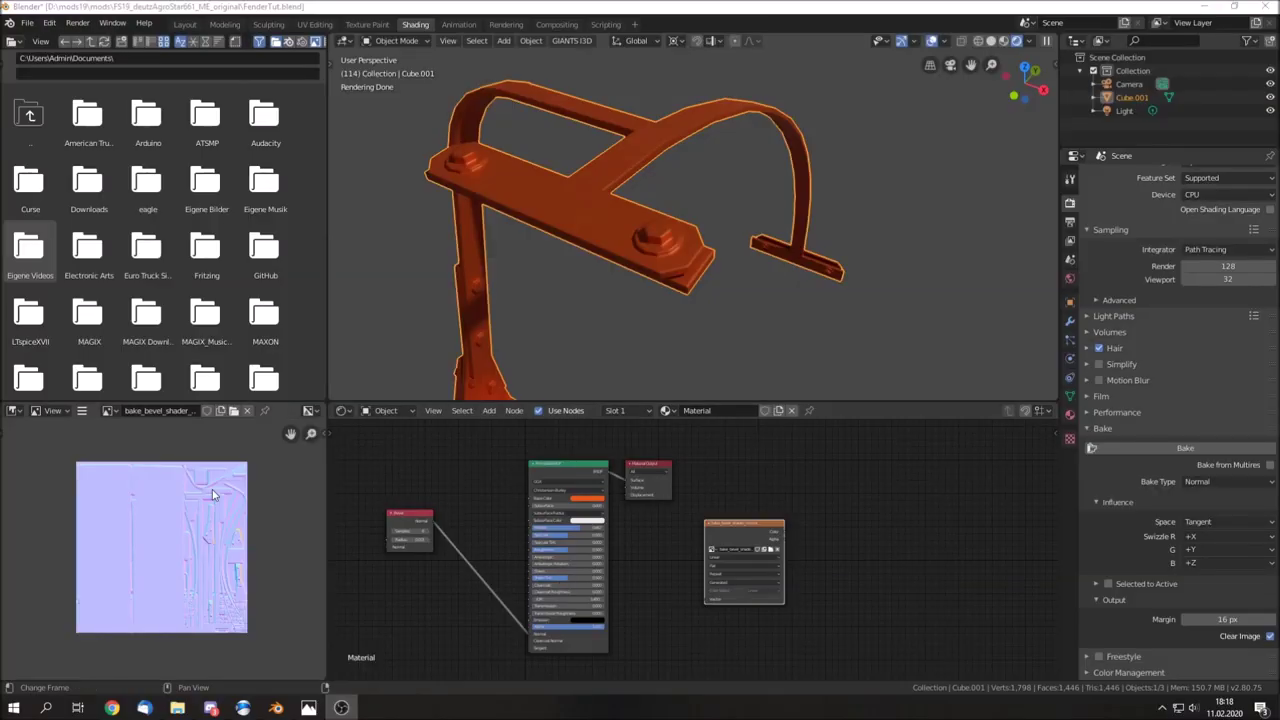
# Zoom and pan around the baked normal map to inspect the bolt details
pyautogui.scroll(3, 211, 490)
pyautogui.scroll(2, 222, 492)
pyautogui.moveTo(222, 492)
pyautogui.mouseDown(button='middle')
pyautogui.moveTo(193, 565)
pyautogui.moveTo(219, 581)
pyautogui.mouseUp(button='middle')
pyautogui.scroll(2, 219, 581)
pyautogui.scroll(-3, 225, 560)
pyautogui.scroll(2, 239, 536)
pyautogui.moveTo(239, 536)
pyautogui.mouseDown(button='middle')
pyautogui.moveTo(220, 510)
pyautogui.moveTo(212, 540)
pyautogui.moveTo(350, 632)
pyautogui.mouseUp(button='middle')
pyautogui.scroll(2, 220, 510)
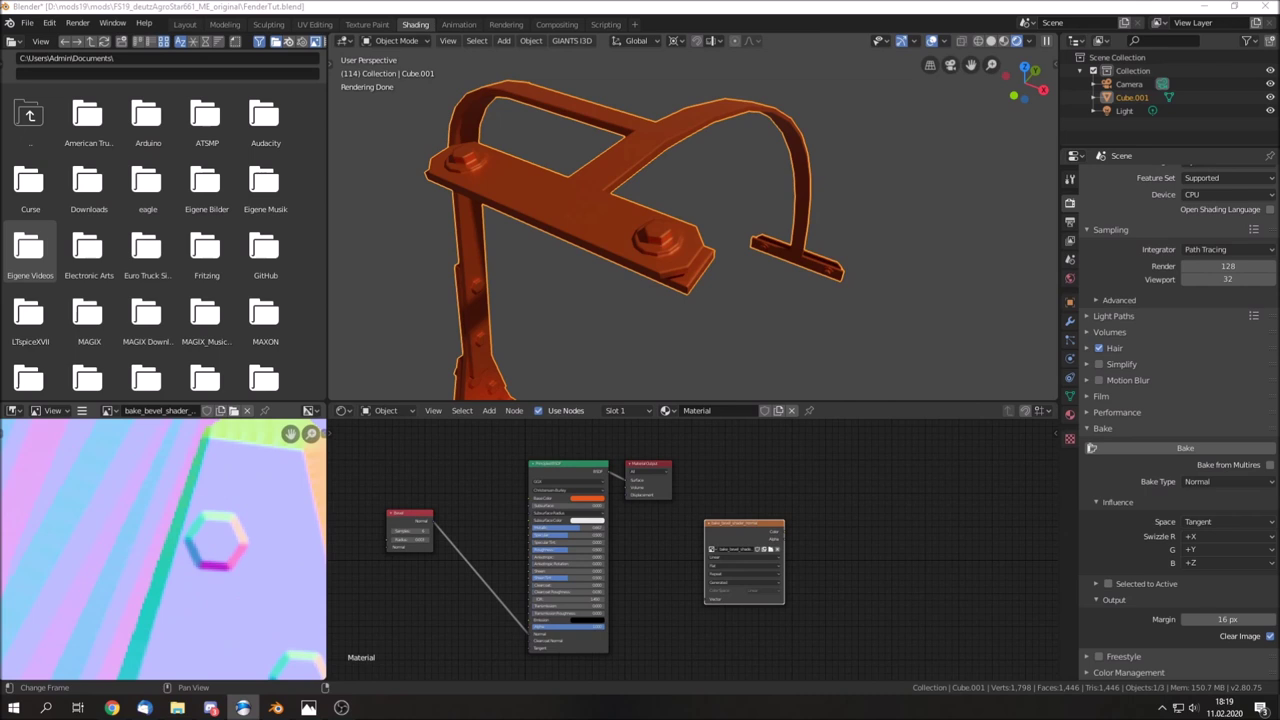
pyautogui.scroll(-3, 196, 574)
pyautogui.scroll(2, 196, 574)
pyautogui.scroll(2, 196, 574)
pyautogui.scroll(-2, 240, 585)
pyautogui.scroll(-3, 240, 585)
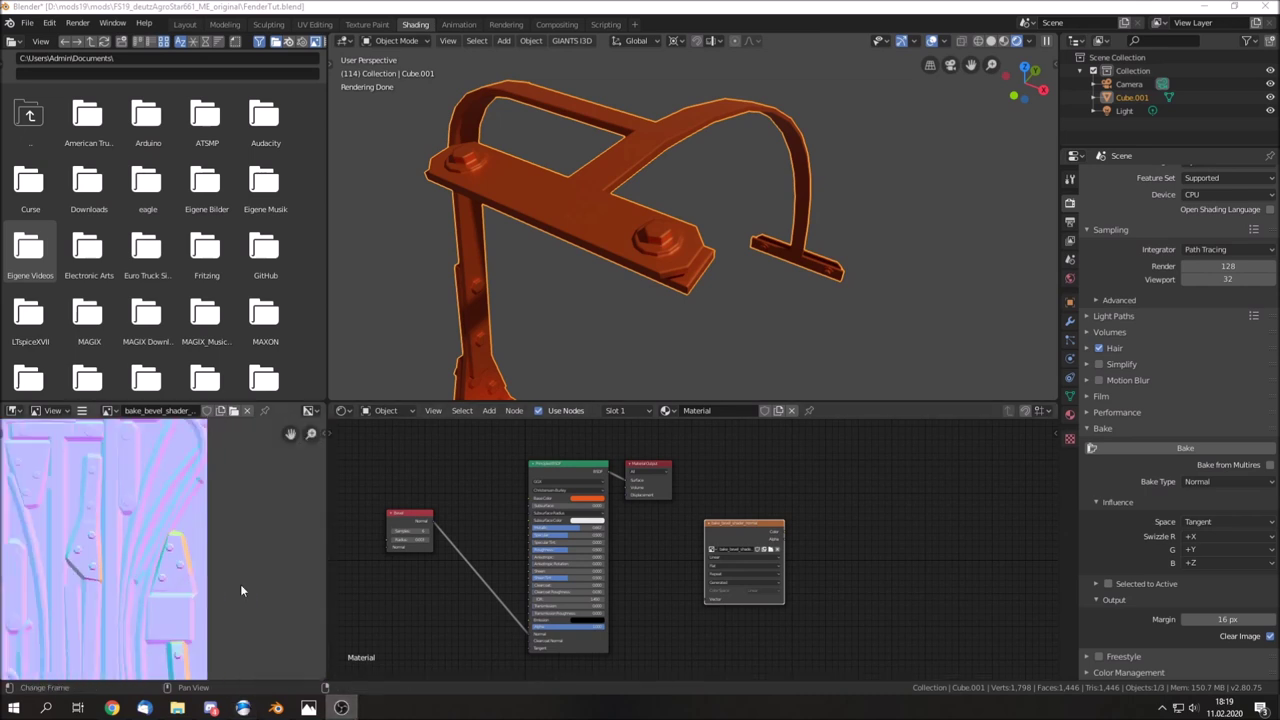
pyautogui.scroll(-2, 240, 585)
pyautogui.moveTo(240, 585); pyautogui.dragTo(211, 508, button='middle')
# Cut the link from the Bevel node to the Principled BSDF Normal input
pyautogui.scroll(2, 205, 507)
pyautogui.scroll(1, 195, 506)
pyautogui.scroll(-1, 185, 505)
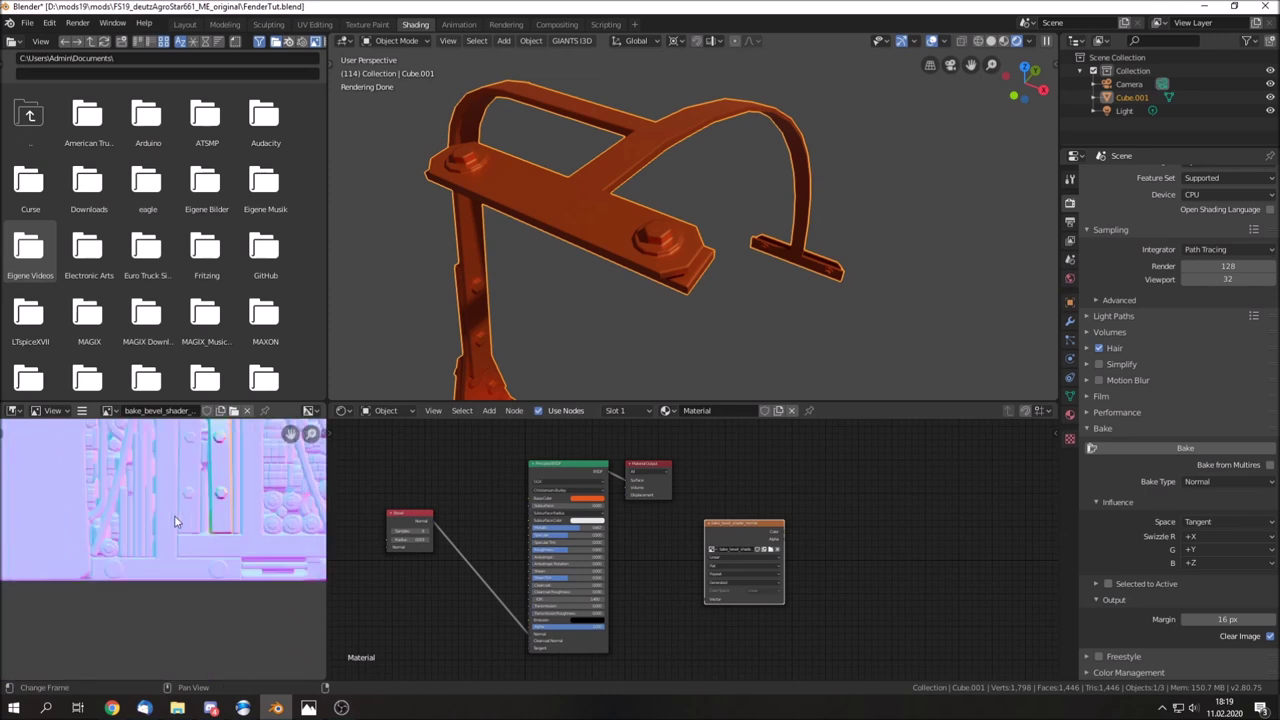
pyautogui.scroll(-3, 170, 504)
pyautogui.scroll(2, 166, 503)
pyautogui.scroll(-1, 140, 496)
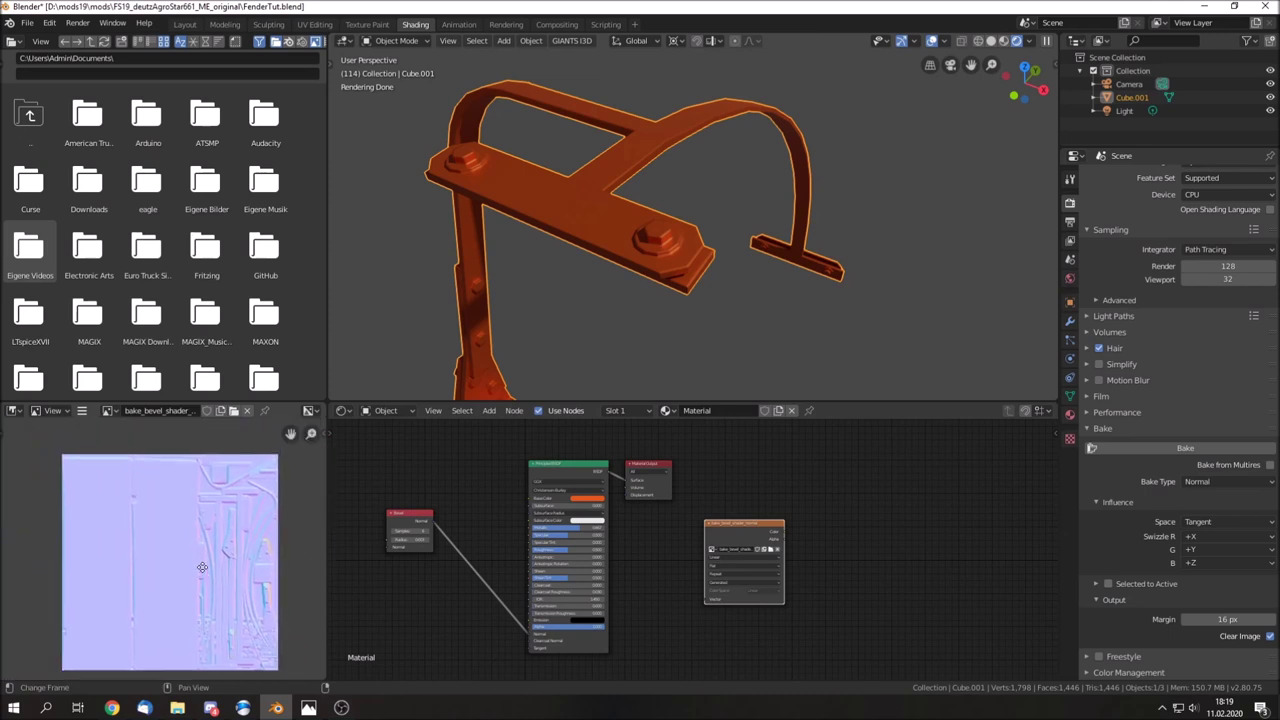
pyautogui.scroll(-1, 140, 530)
pyautogui.scroll(1, 140, 530)
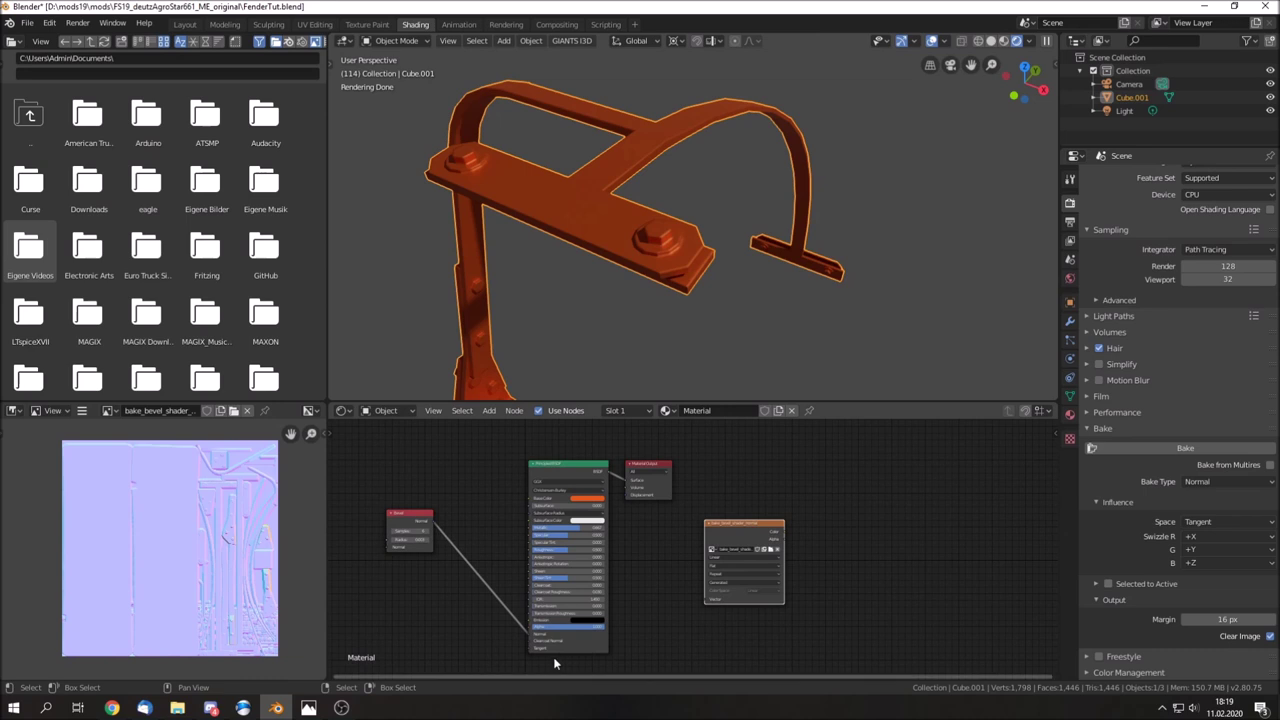
pyautogui.moveTo(529, 641); pyautogui.dragTo(467, 630)
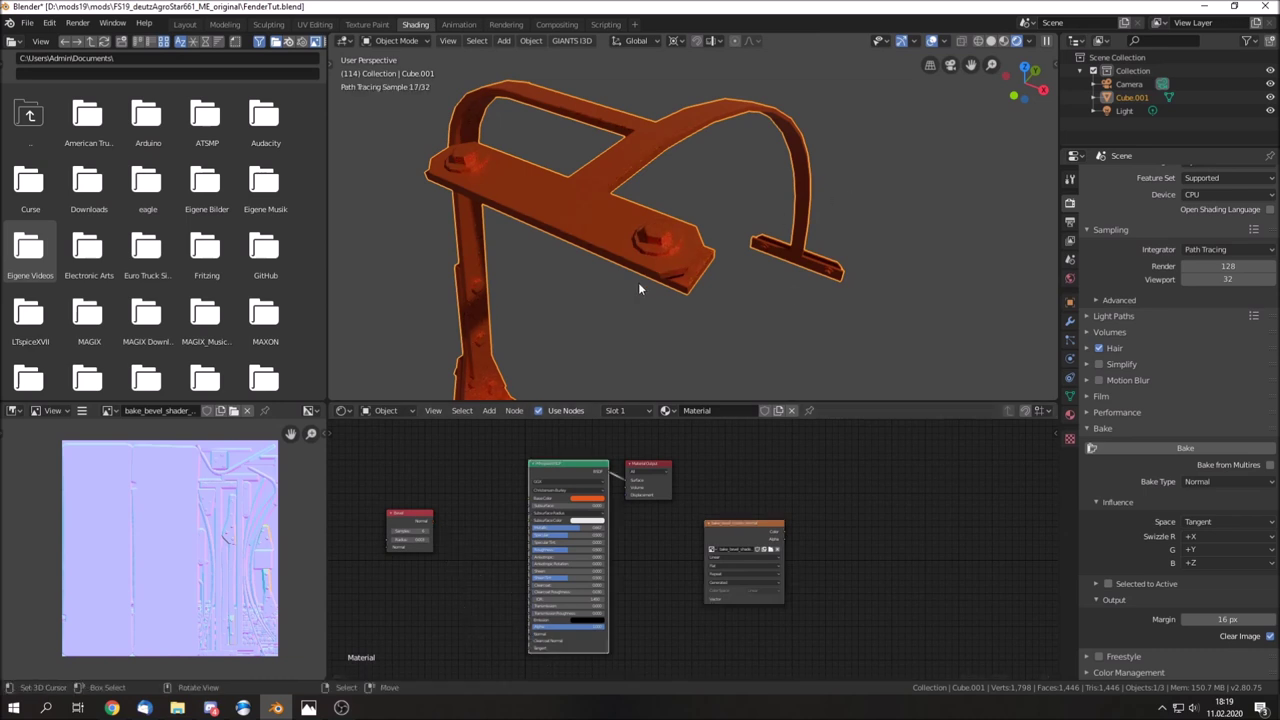
pyautogui.moveTo(460, 537); pyautogui.dragTo(497, 478, button='middle')
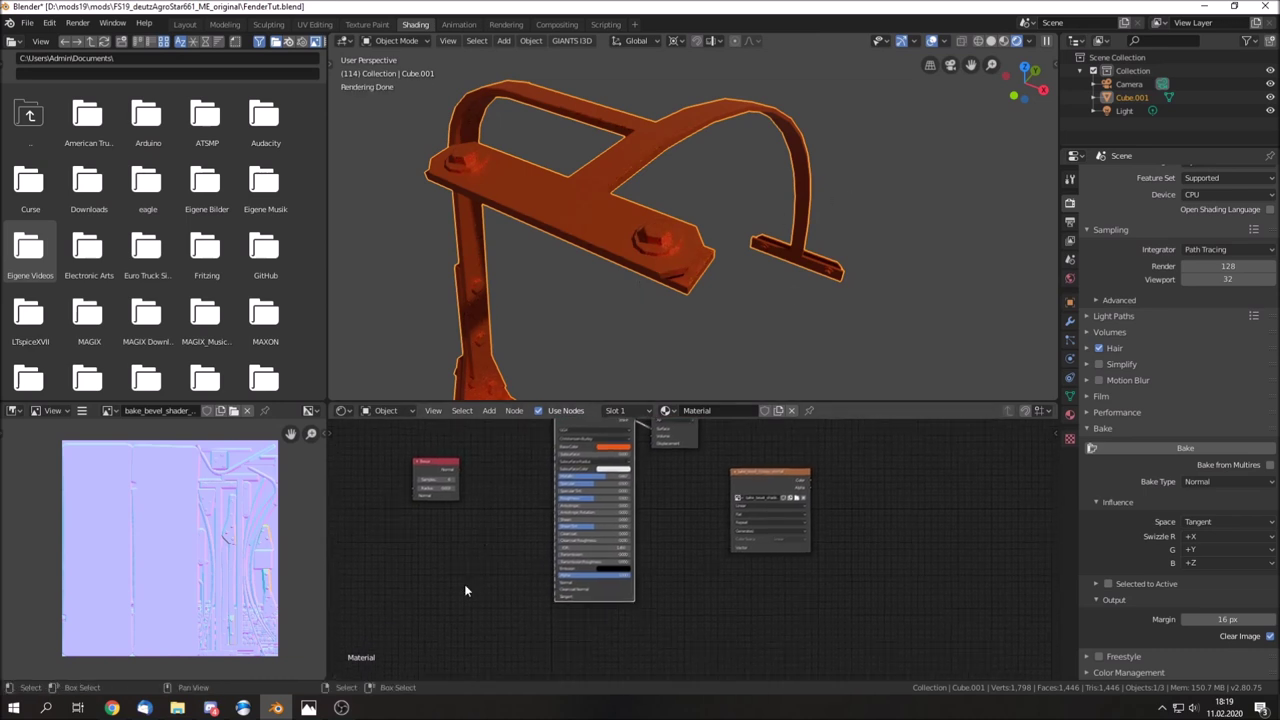
# Add a Normal Map node and place the bake_bevel_shader_normal image node to its left
pyautogui.hotkey('shift', 'a')
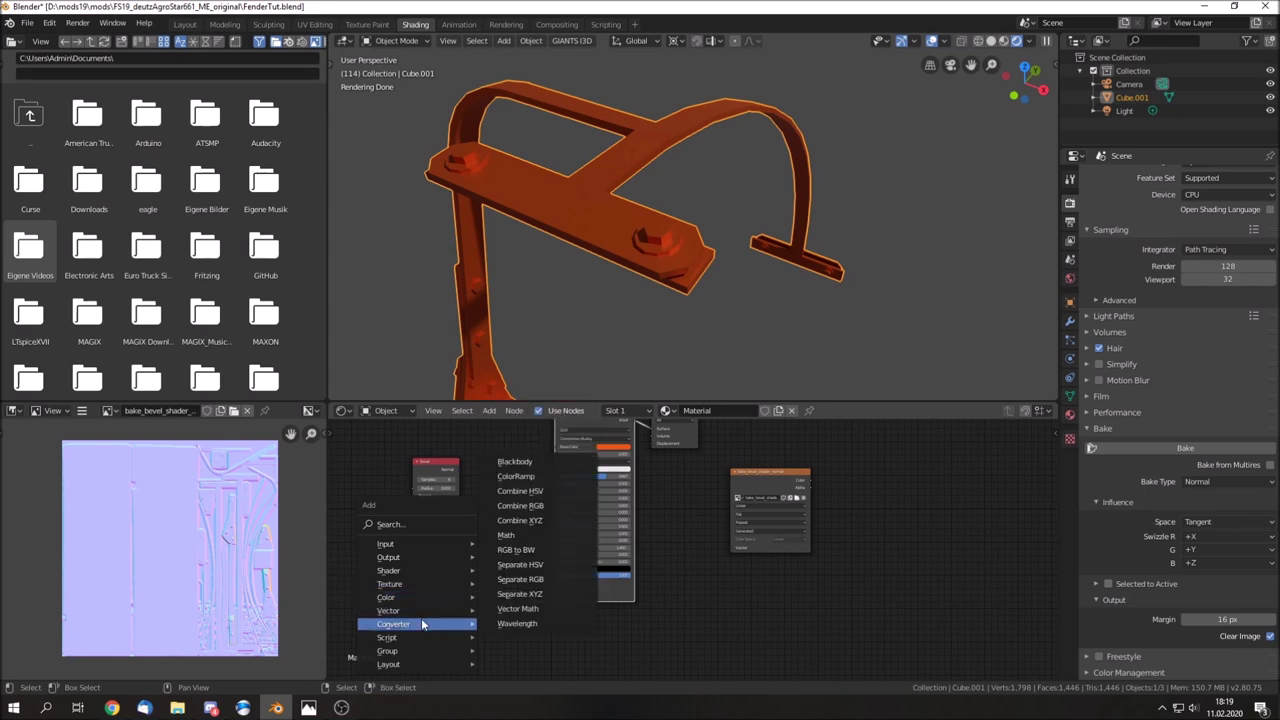
pyautogui.moveTo(388, 610)
pyautogui.click(517, 566)
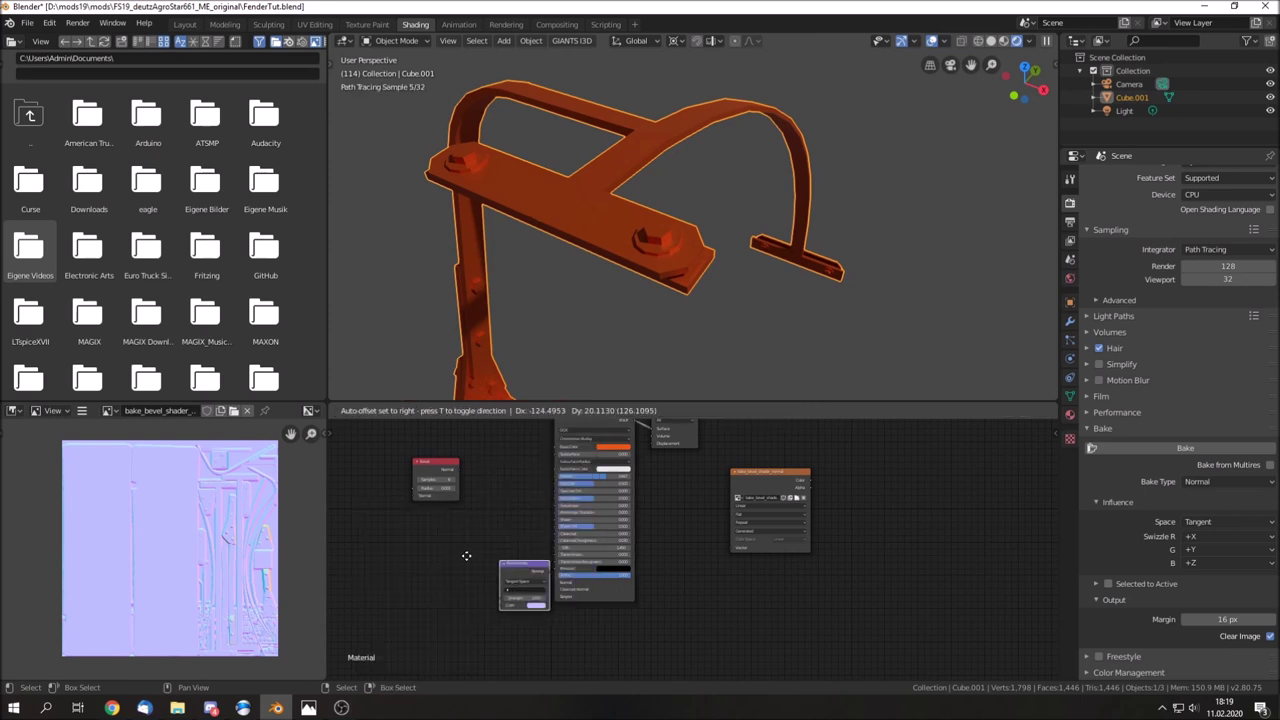
pyautogui.click(455, 548)
pyautogui.scroll(1, 794, 459)
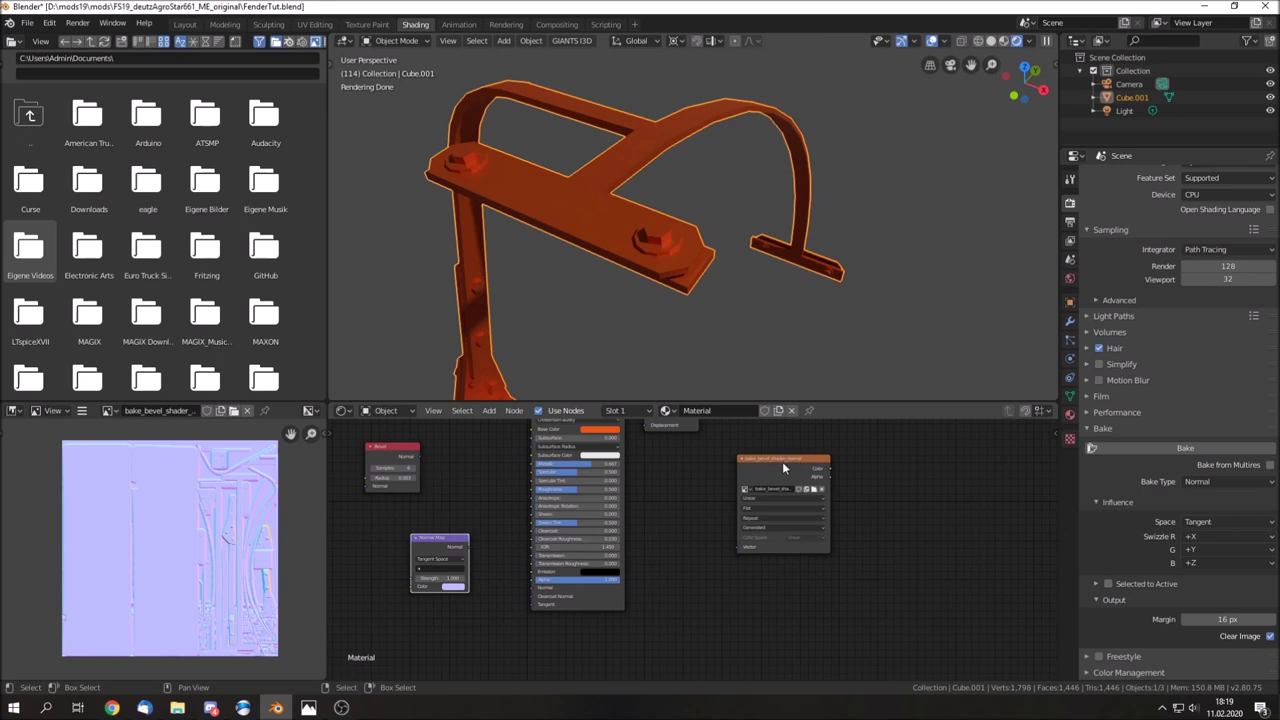
pyautogui.moveTo(782, 461); pyautogui.dragTo(843, 459, button='middle')
pyautogui.moveTo(843, 459); pyautogui.dragTo(385, 540)
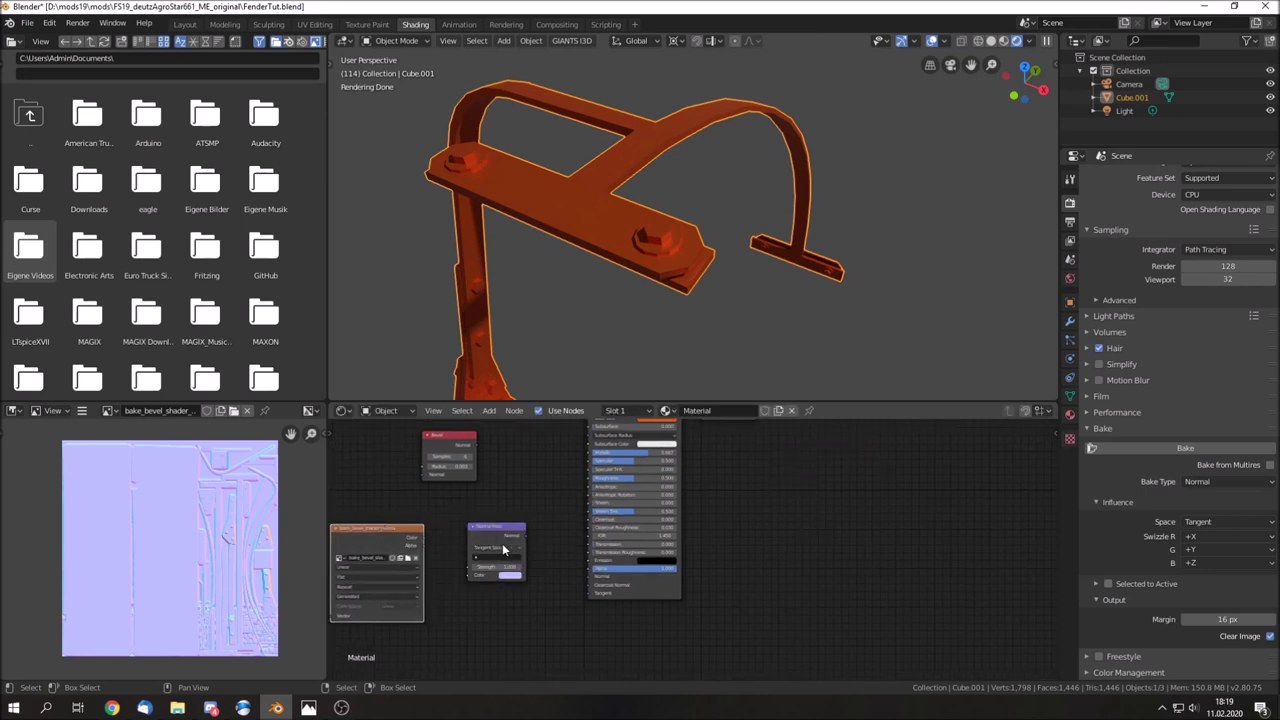
pyautogui.moveTo(417, 540); pyautogui.dragTo(447, 522, button='middle')
# Link image Color to Normal Map Color, and Normal Map Normal to Principled BSDF Normal
pyautogui.moveTo(446, 510); pyautogui.dragTo(497, 549)
pyautogui.click(550, 512)
pyautogui.moveTo(556, 508); pyautogui.dragTo(630, 556)
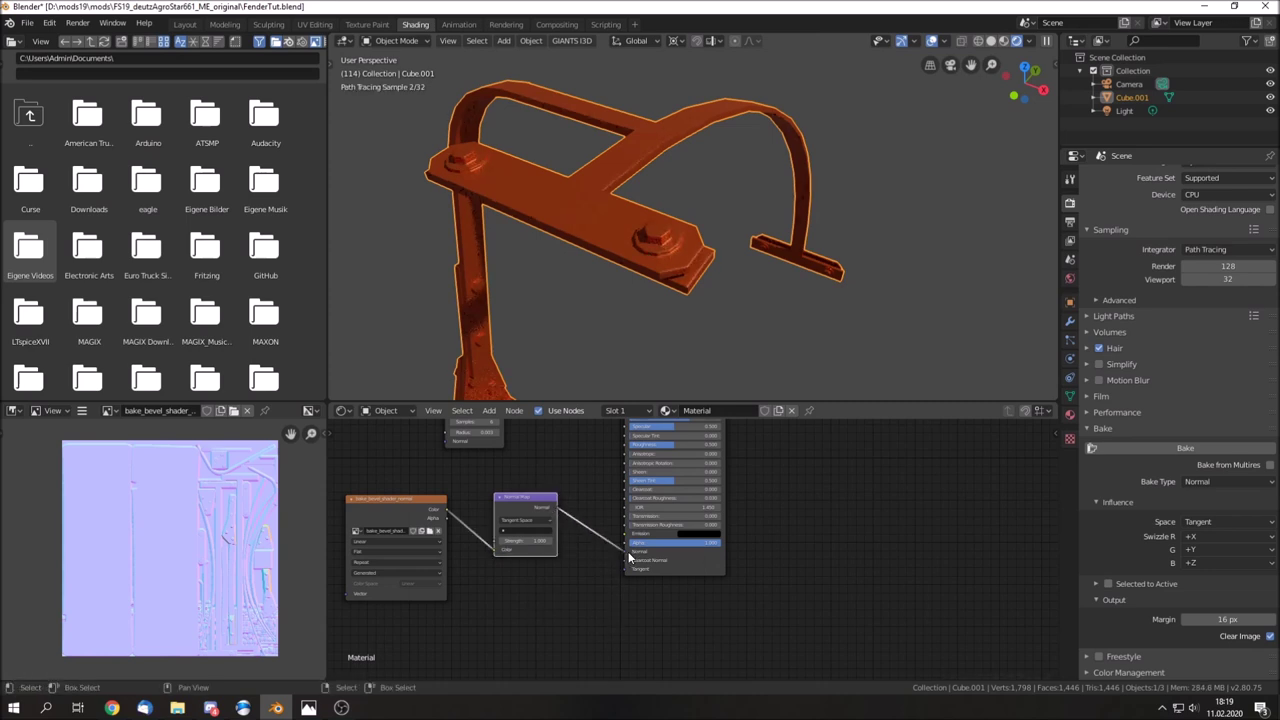
# Zoom in and review the image texture's source options and settings, leaving them unchanged
pyautogui.scroll(2, 438, 589)
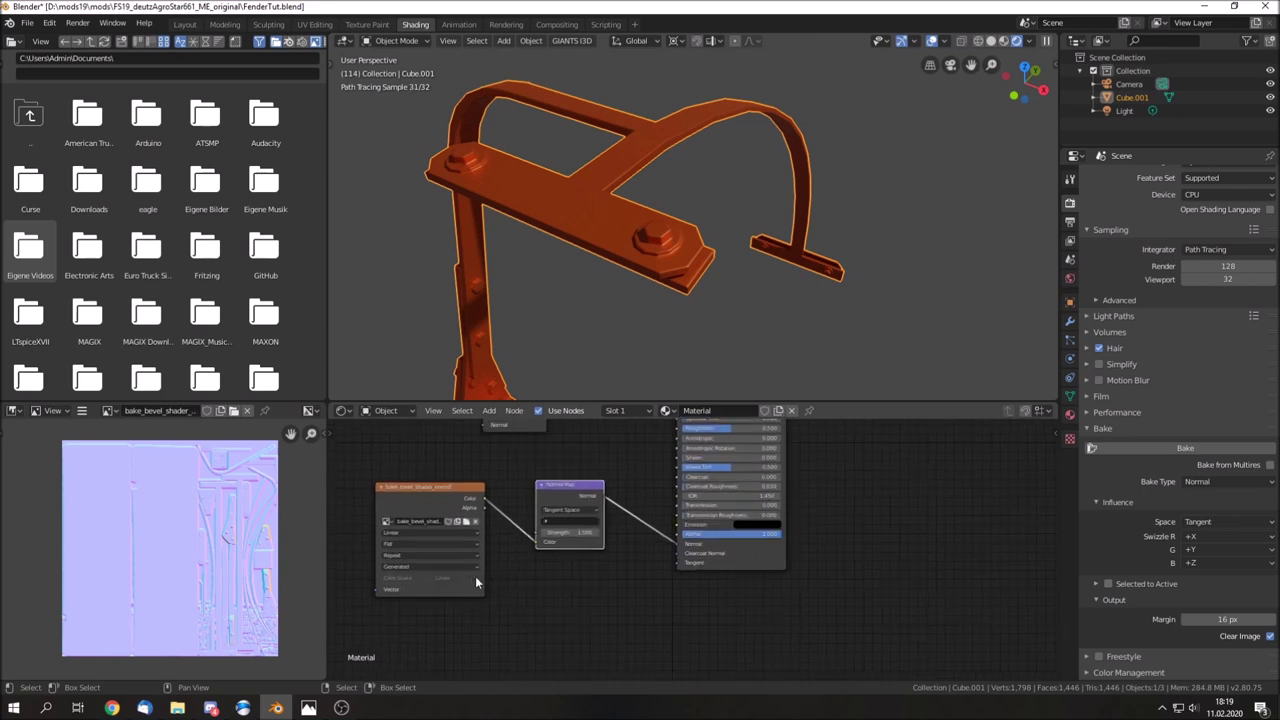
pyautogui.scroll(1, 438, 564)
pyautogui.scroll(1, 394, 566)
pyautogui.scroll(1, 430, 566)
pyautogui.scroll(1, 471, 565)
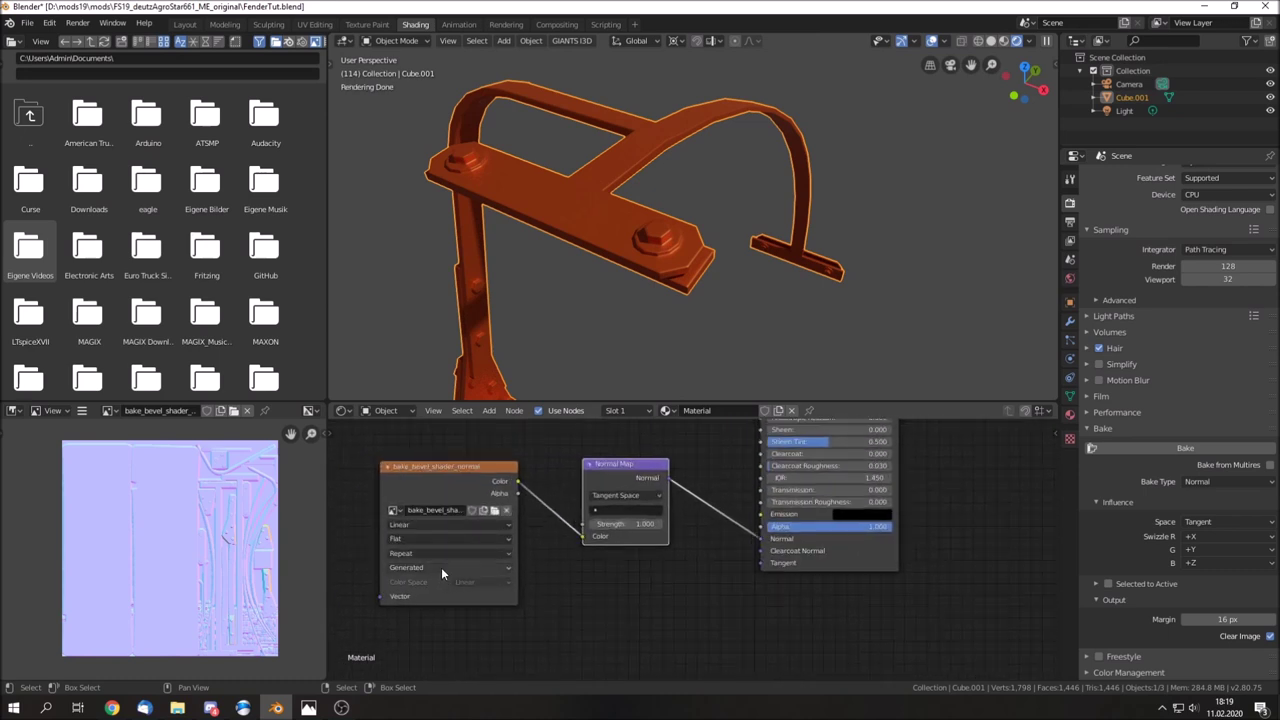
pyautogui.click(470, 583)
pyautogui.click(422, 567)
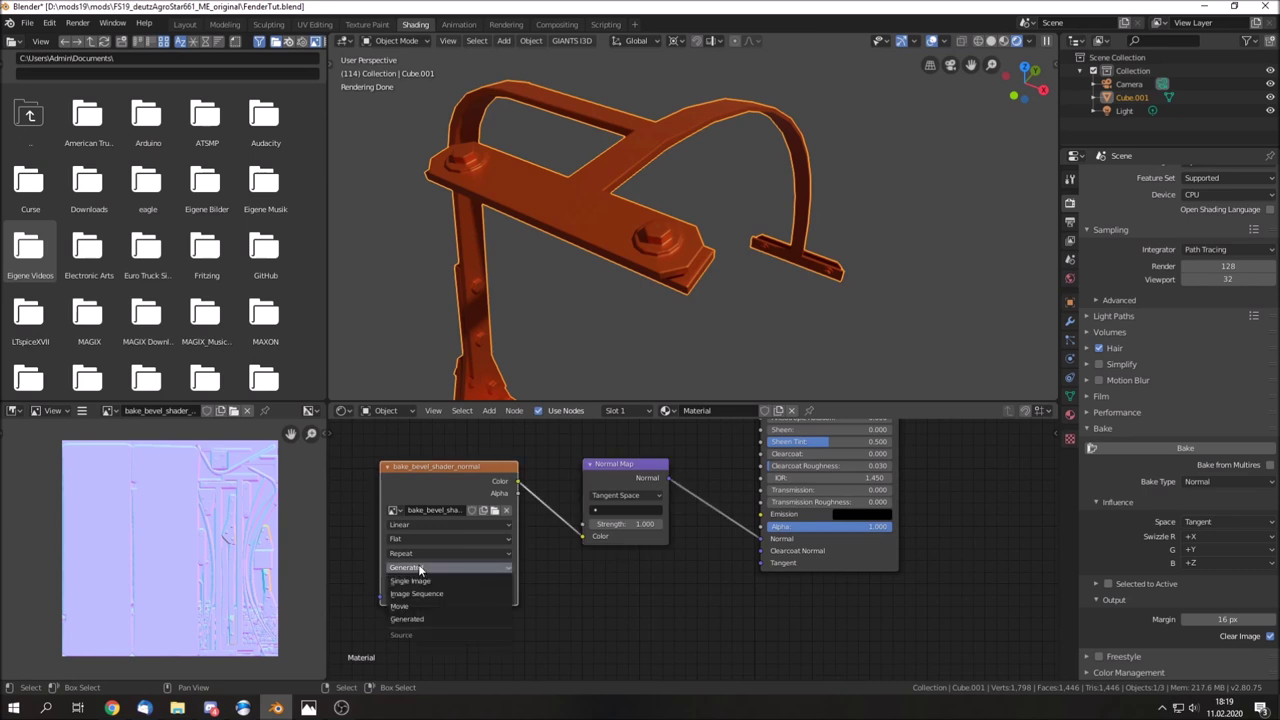
pyautogui.click(413, 526)
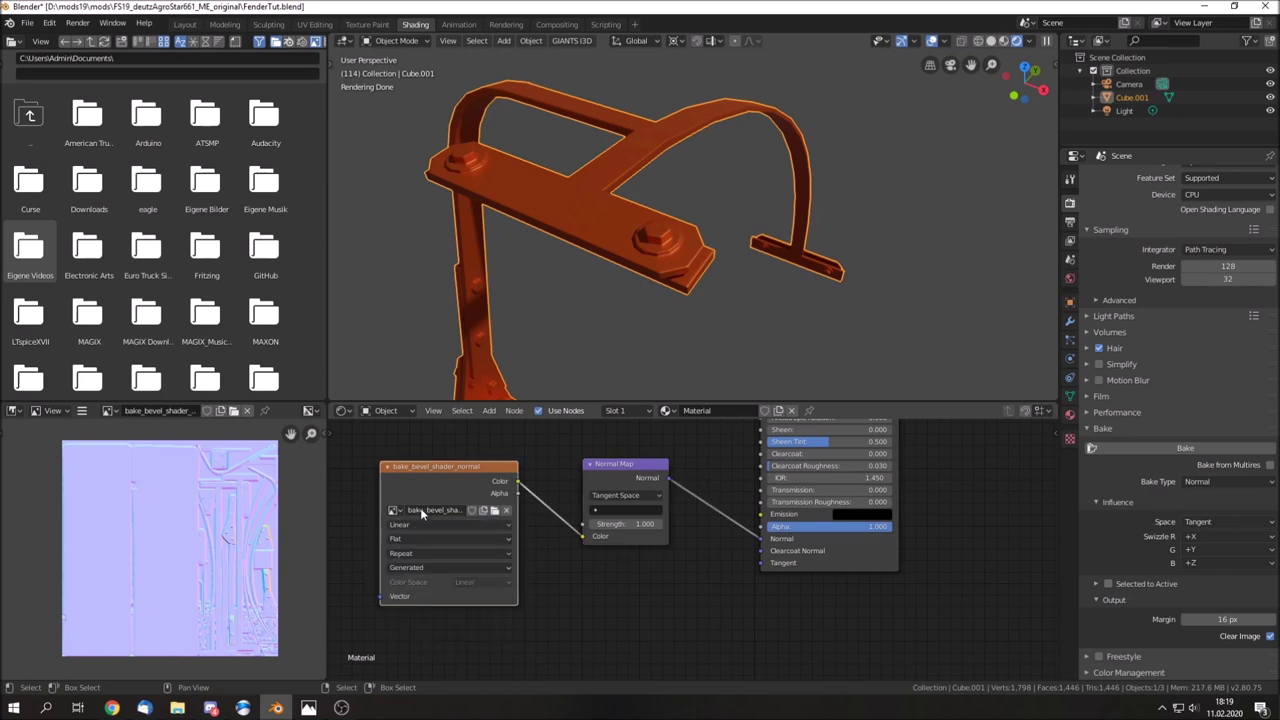
pyautogui.moveTo(620, 547); pyautogui.dragTo(565, 570, button='middle')
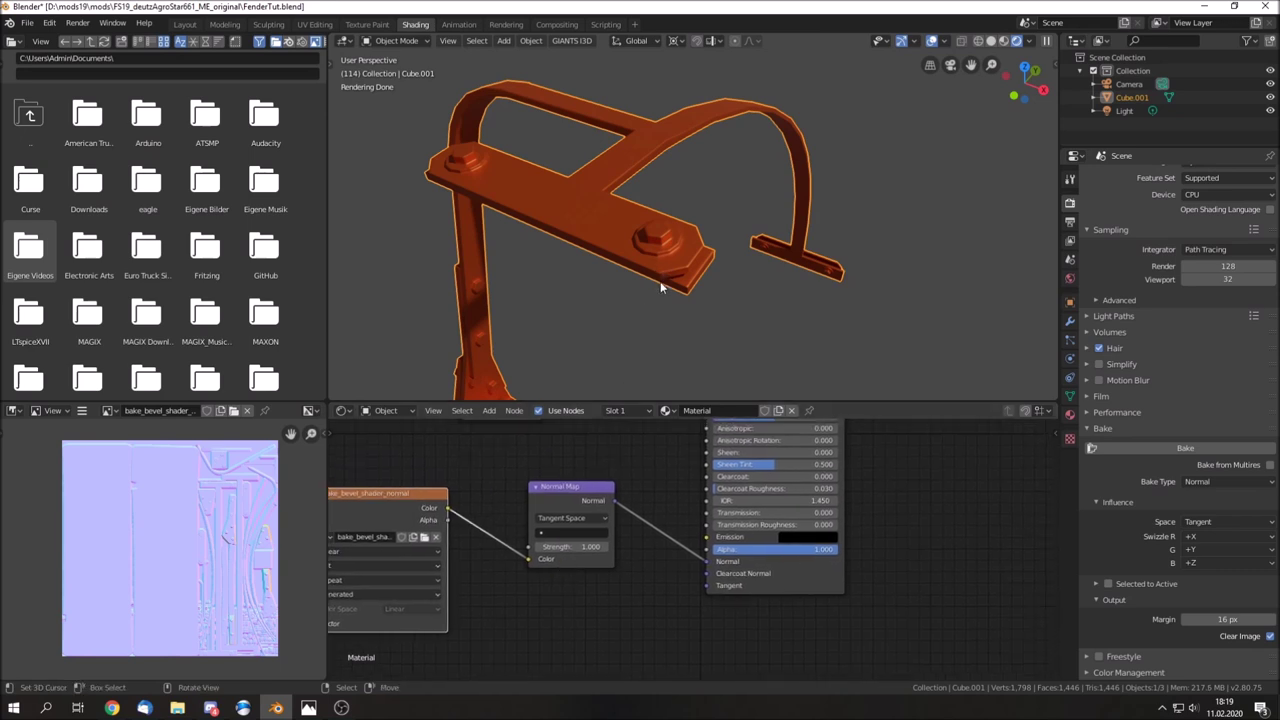
pyautogui.moveTo(670, 277)
pyautogui.mouseDown(button='middle')
pyautogui.moveTo(822, 307)
pyautogui.moveTo(760, 279)
pyautogui.moveTo(740, 370)
pyautogui.mouseUp(button='middle')
pyautogui.moveTo(640, 480)
pyautogui.mouseDown(button='middle')
pyautogui.moveTo(582, 558)
pyautogui.moveTo(607, 547)
pyautogui.mouseUp(button='middle')
pyautogui.moveTo(651, 287)
pyautogui.mouseDown(button='middle')
pyautogui.moveTo(689, 221)
pyautogui.moveTo(740, 255)
pyautogui.moveTo(797, 265)
pyautogui.moveTo(836, 247)
pyautogui.moveTo(728, 300)
pyautogui.moveTo(748, 246)
pyautogui.moveTo(690, 296)
pyautogui.moveTo(700, 266)
pyautogui.moveTo(668, 304)
pyautogui.moveTo(688, 271)
pyautogui.moveTo(671, 246)
pyautogui.moveTo(522, 286)
pyautogui.moveTo(527, 260)
pyautogui.moveTo(523, 276)
pyautogui.mouseUp(button='middle')
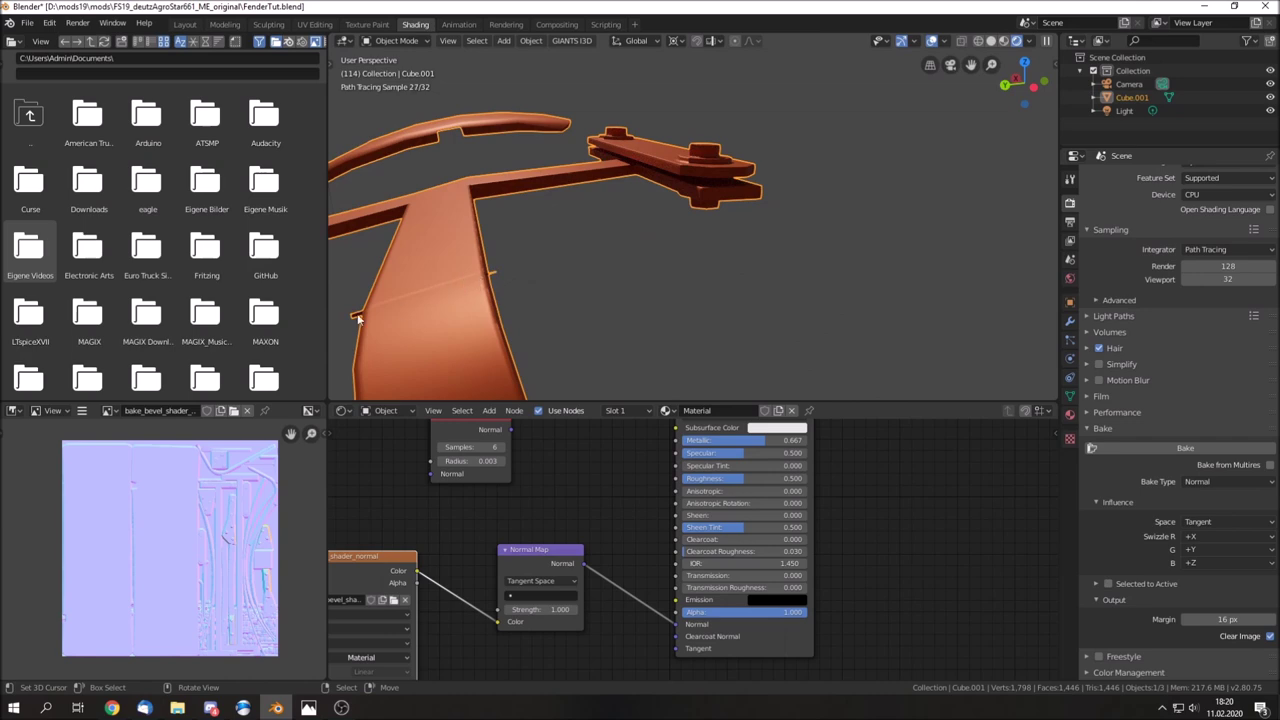
pyautogui.moveTo(350, 318); pyautogui.dragTo(406, 313, button='middle')
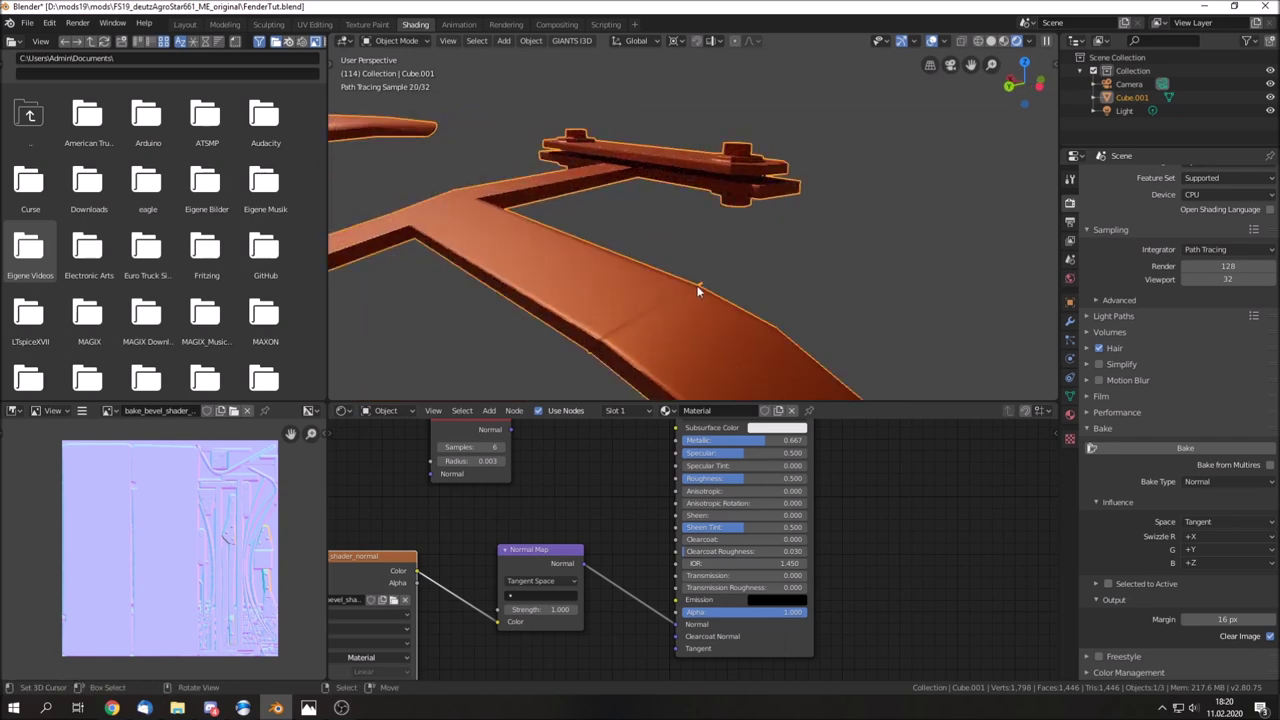
pyautogui.scroll(-4, 695, 288)
pyautogui.moveTo(692, 285)
pyautogui.mouseDown(button='middle')
pyautogui.moveTo(694, 268)
pyautogui.moveTo(553, 257)
pyautogui.moveTo(618, 247)
pyautogui.moveTo(663, 280)
pyautogui.moveTo(831, 323)
pyautogui.moveTo(635, 305)
pyautogui.moveTo(603, 267)
pyautogui.moveTo(623, 291)
pyautogui.moveTo(544, 265)
pyautogui.moveTo(638, 246)
pyautogui.moveTo(652, 248)
pyautogui.moveTo(624, 298)
pyautogui.moveTo(672, 296)
pyautogui.moveTo(593, 314)
pyautogui.mouseUp(button='middle')
pyautogui.scroll(-4, 663, 280)
pyautogui.scroll(2, 831, 323)
pyautogui.scroll(4, 635, 305)
pyautogui.scroll(2, 626, 300)
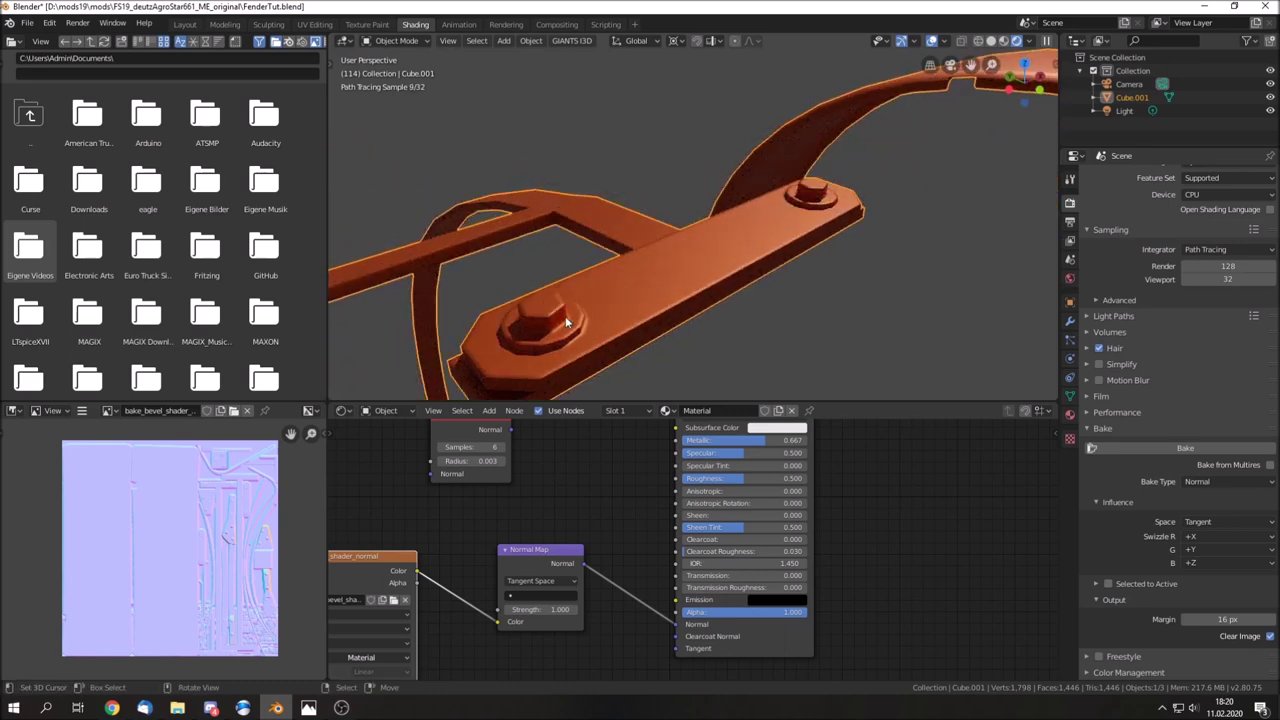
pyautogui.moveTo(773, 250)
pyautogui.mouseDown(button='middle')
pyautogui.moveTo(566, 296)
pyautogui.moveTo(667, 282)
pyautogui.moveTo(615, 289)
pyautogui.mouseUp(button='middle')
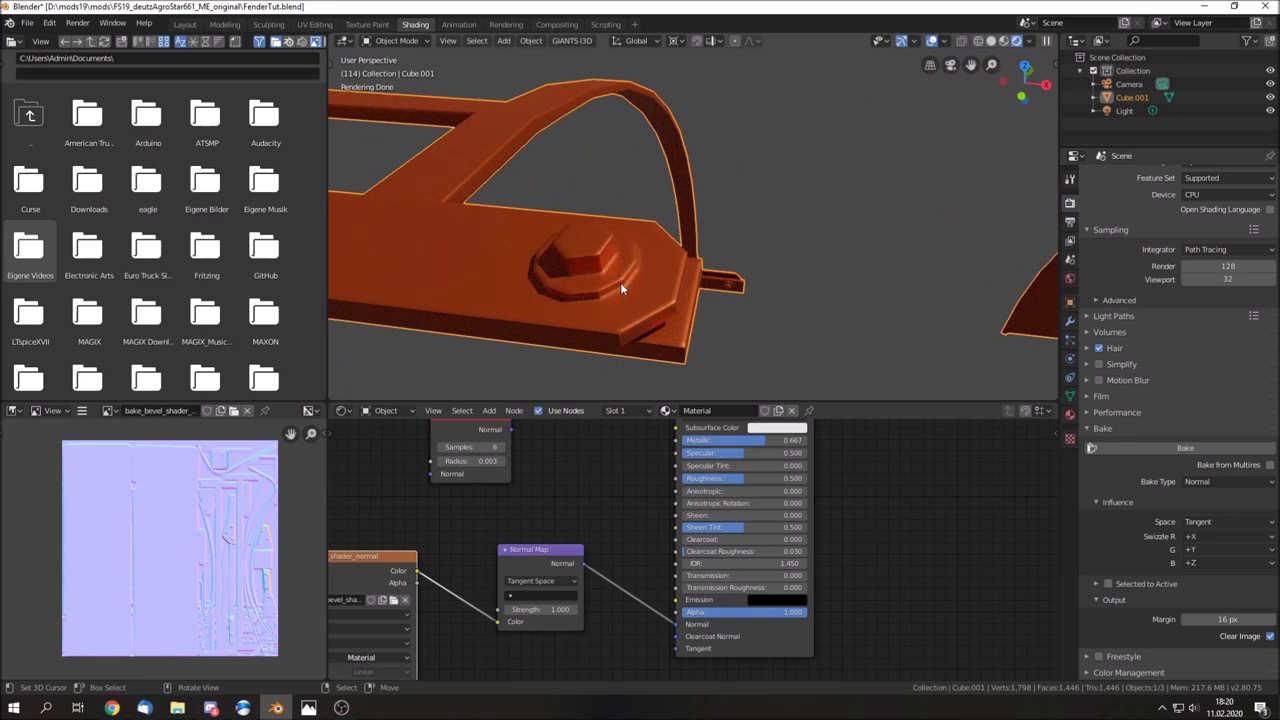
pyautogui.moveTo(620, 307); pyautogui.dragTo(665, 288, button='middle')
pyautogui.scroll(3, 666, 290)
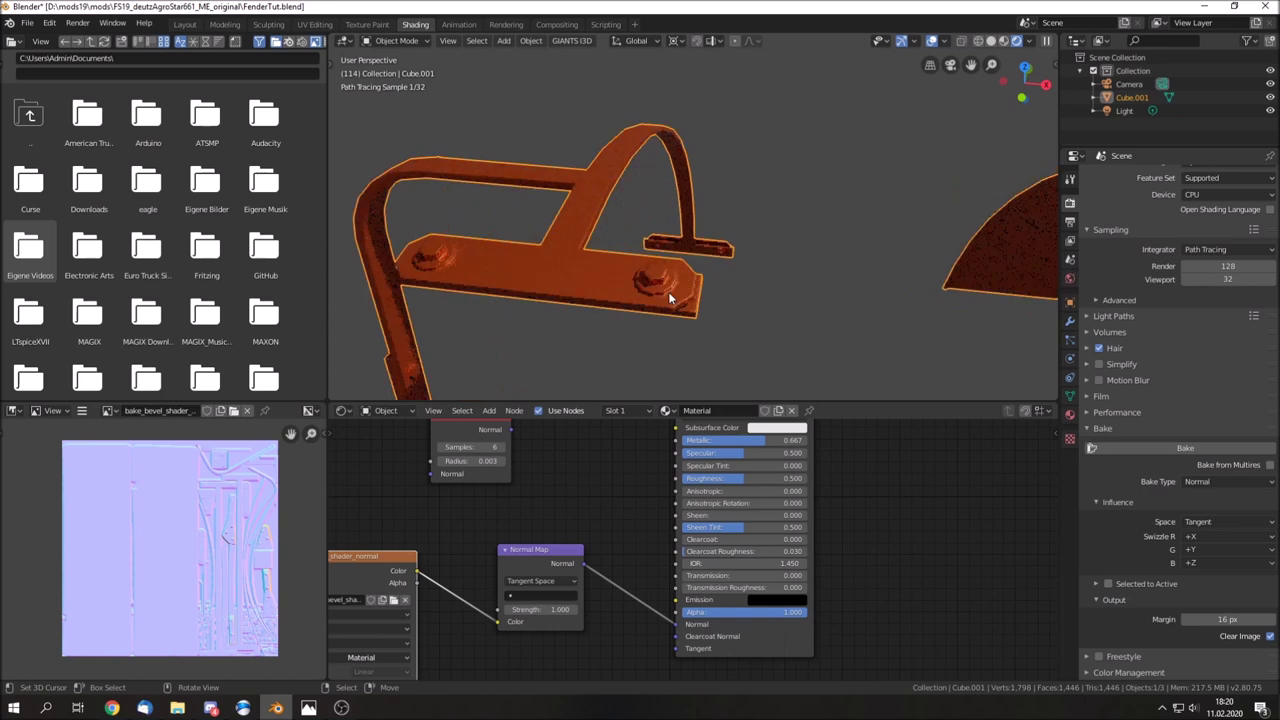
pyautogui.scroll(2, 670, 296)
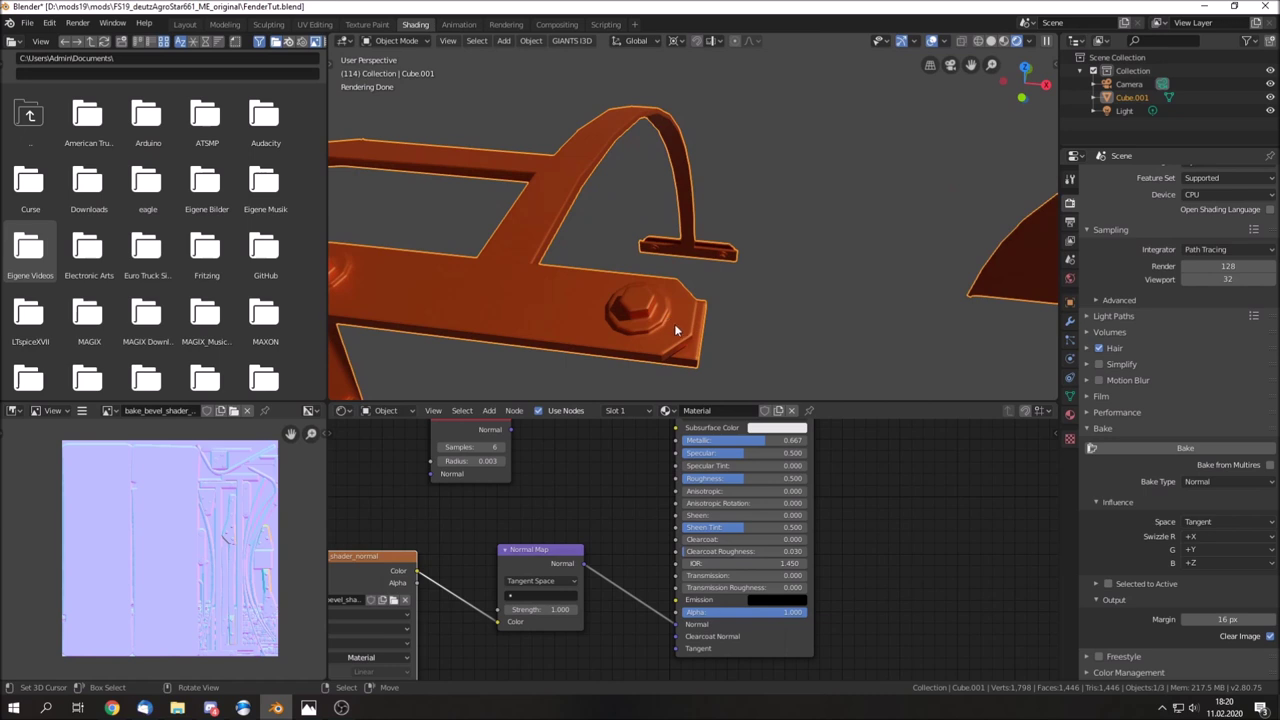
pyautogui.scroll(-2, 665, 323)
pyautogui.moveTo(654, 319)
pyautogui.mouseDown(button='middle')
pyautogui.moveTo(672, 299)
pyautogui.moveTo(662, 316)
pyautogui.moveTo(640, 320)
pyautogui.moveTo(637, 308)
pyautogui.mouseUp(button='middle')
pyautogui.scroll(2, 662, 316)
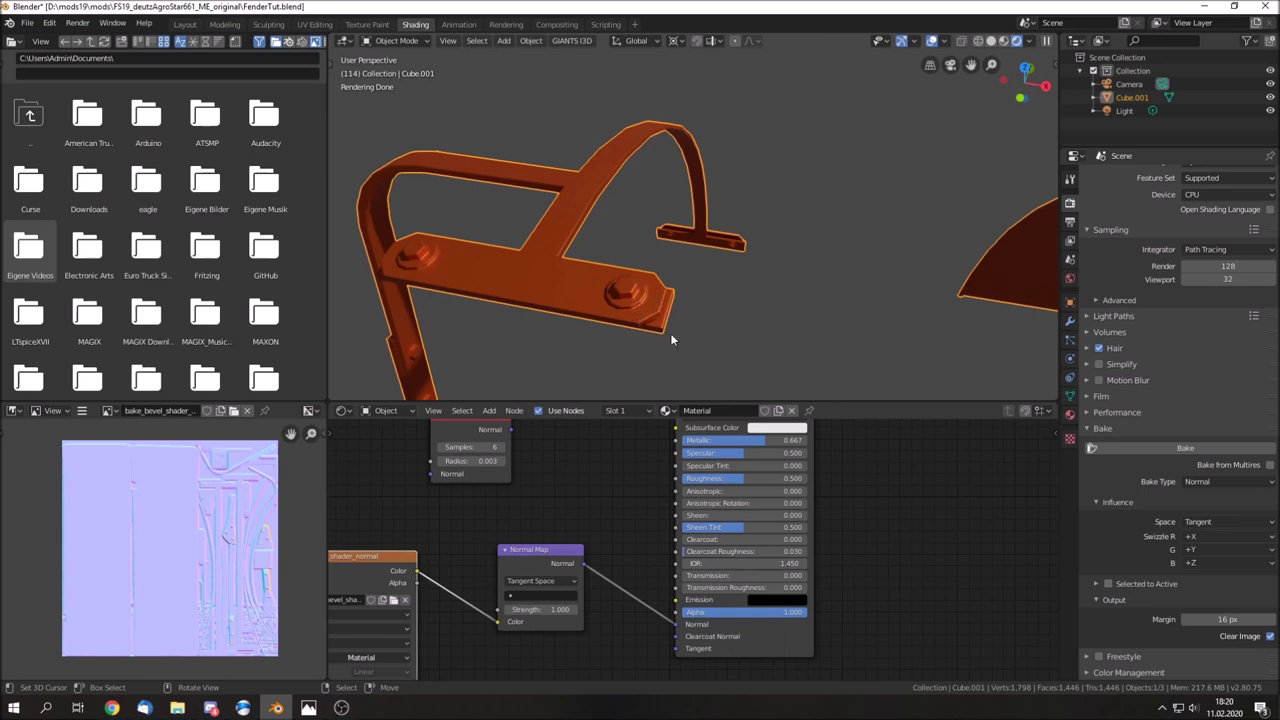
pyautogui.moveTo(671, 338)
pyautogui.mouseDown(button='middle')
pyautogui.moveTo(650, 306)
pyautogui.moveTo(635, 315)
pyautogui.moveTo(656, 302)
pyautogui.moveTo(679, 319)
pyautogui.mouseUp(button='middle')
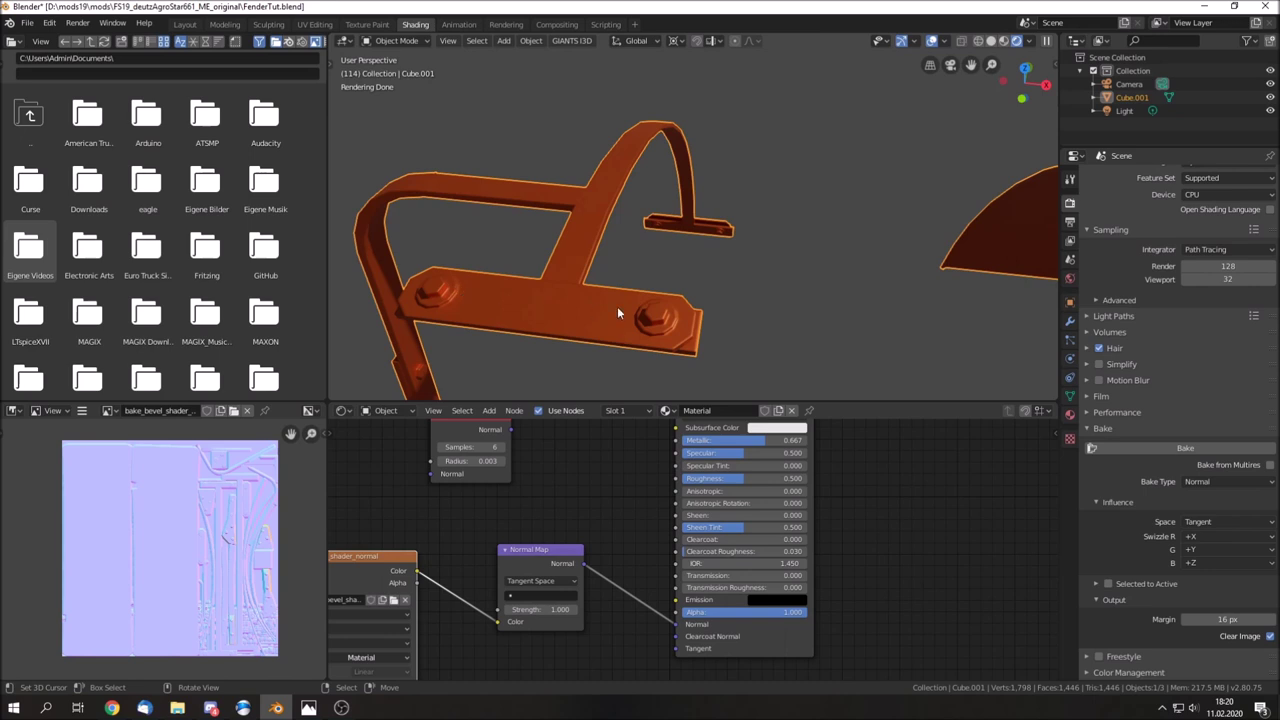
pyautogui.moveTo(637, 310)
pyautogui.mouseDown(button='middle')
pyautogui.moveTo(615, 311)
pyautogui.moveTo(660, 322)
pyautogui.moveTo(615, 341)
pyautogui.mouseUp(button='middle')
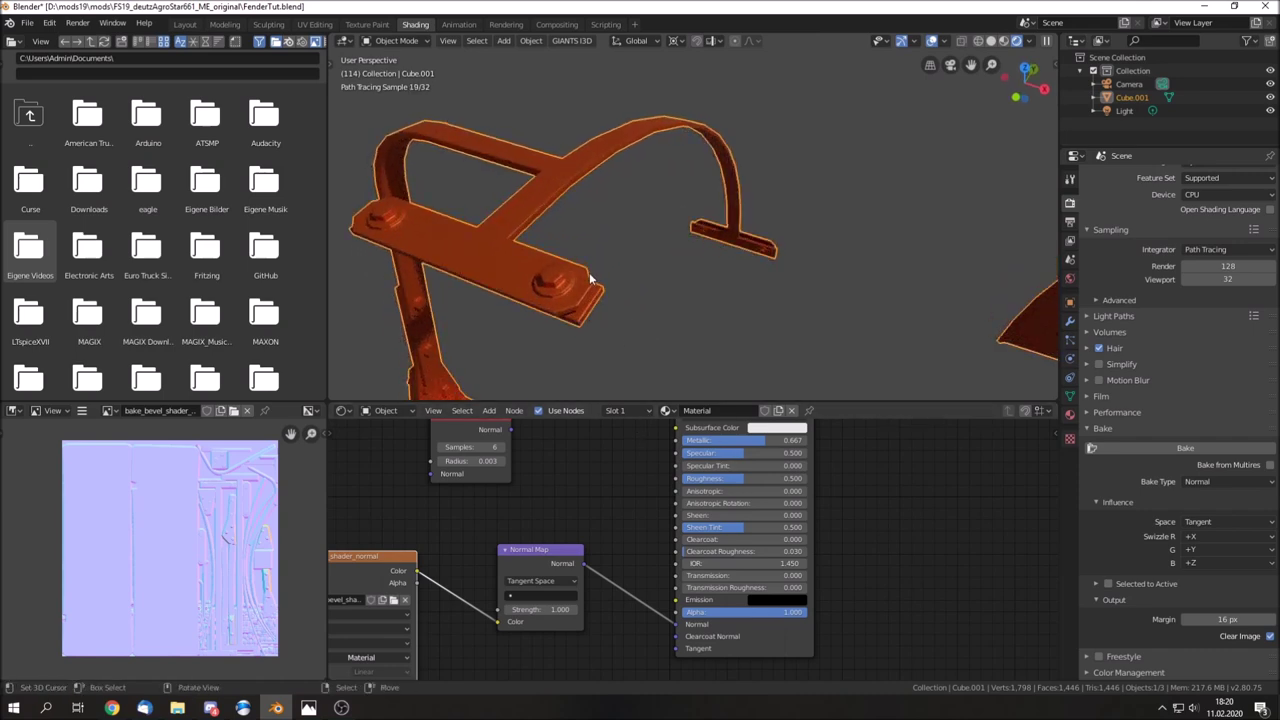
pyautogui.moveTo(575, 287)
pyautogui.mouseDown(button='middle')
pyautogui.moveTo(619, 274)
pyautogui.moveTo(628, 247)
pyautogui.moveTo(703, 283)
pyautogui.moveTo(614, 280)
pyautogui.moveTo(674, 267)
pyautogui.moveTo(706, 293)
pyautogui.moveTo(626, 277)
pyautogui.moveTo(598, 240)
pyautogui.moveTo(747, 281)
pyautogui.moveTo(694, 289)
pyautogui.moveTo(656, 241)
pyautogui.moveTo(717, 251)
pyautogui.moveTo(797, 230)
pyautogui.moveTo(832, 235)
pyautogui.moveTo(837, 254)
pyautogui.moveTo(731, 257)
pyautogui.moveTo(692, 242)
pyautogui.mouseUp(button='middle')
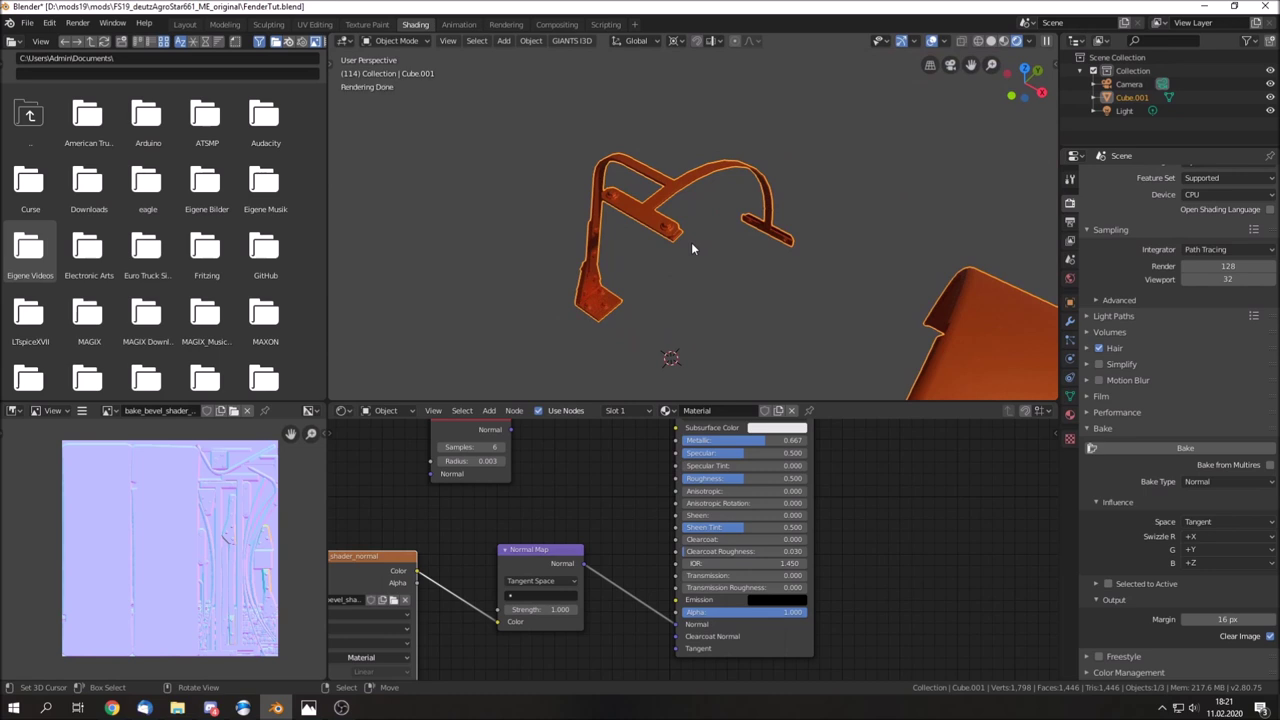
pyautogui.scroll(-1, 645, 558)
pyautogui.scroll(-2, 640, 560)
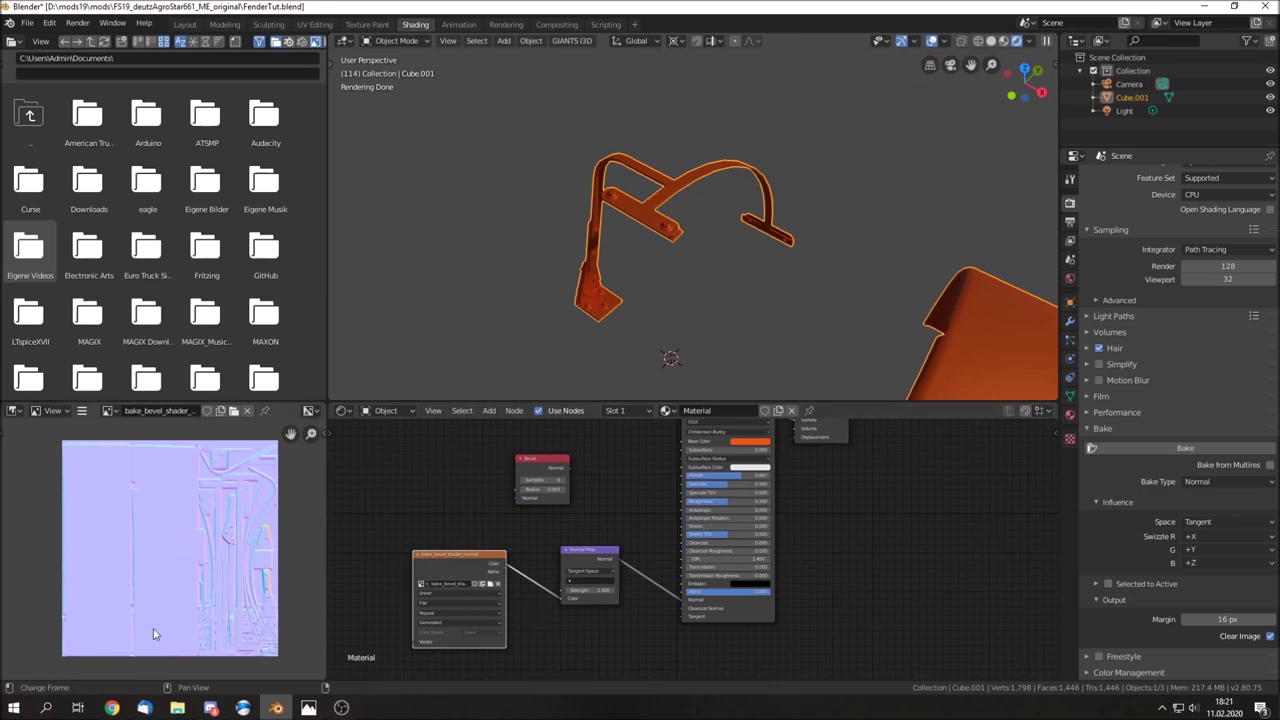
pyautogui.click(82, 410)
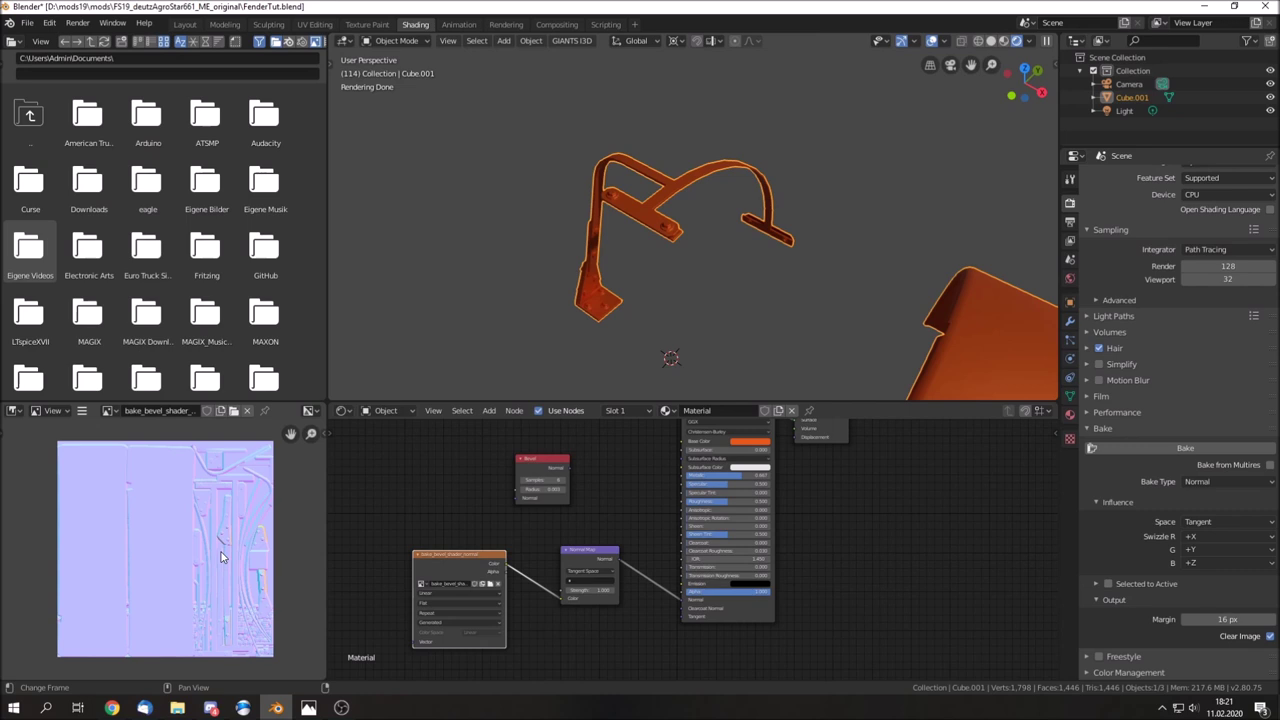
pyautogui.moveTo(674, 354)
pyautogui.mouseDown(button='middle')
pyautogui.moveTo(670, 297)
pyautogui.moveTo(690, 300)
pyautogui.moveTo(666, 307)
pyautogui.moveTo(810, 330)
pyautogui.moveTo(686, 244)
pyautogui.moveTo(654, 284)
pyautogui.moveTo(684, 235)
pyautogui.mouseUp(button='middle')
pyautogui.scroll(3, 679, 256)
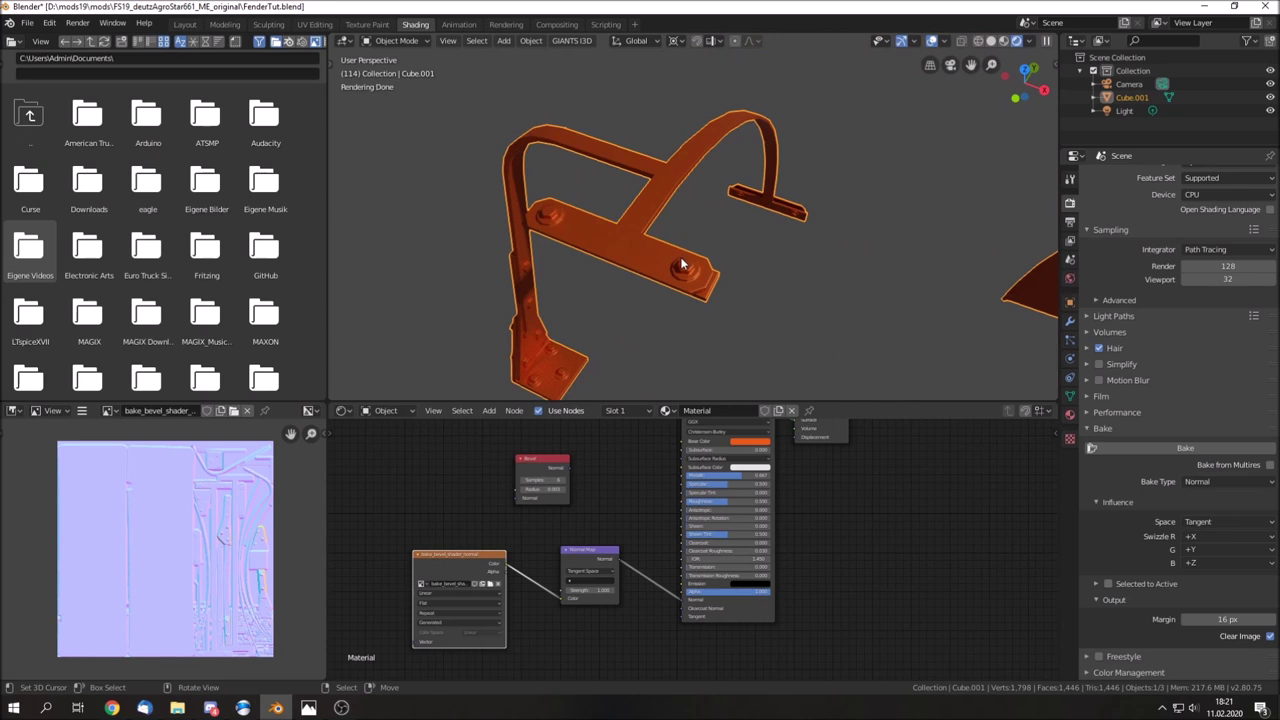
pyautogui.moveTo(686, 258); pyautogui.dragTo(686, 254, button='middle')
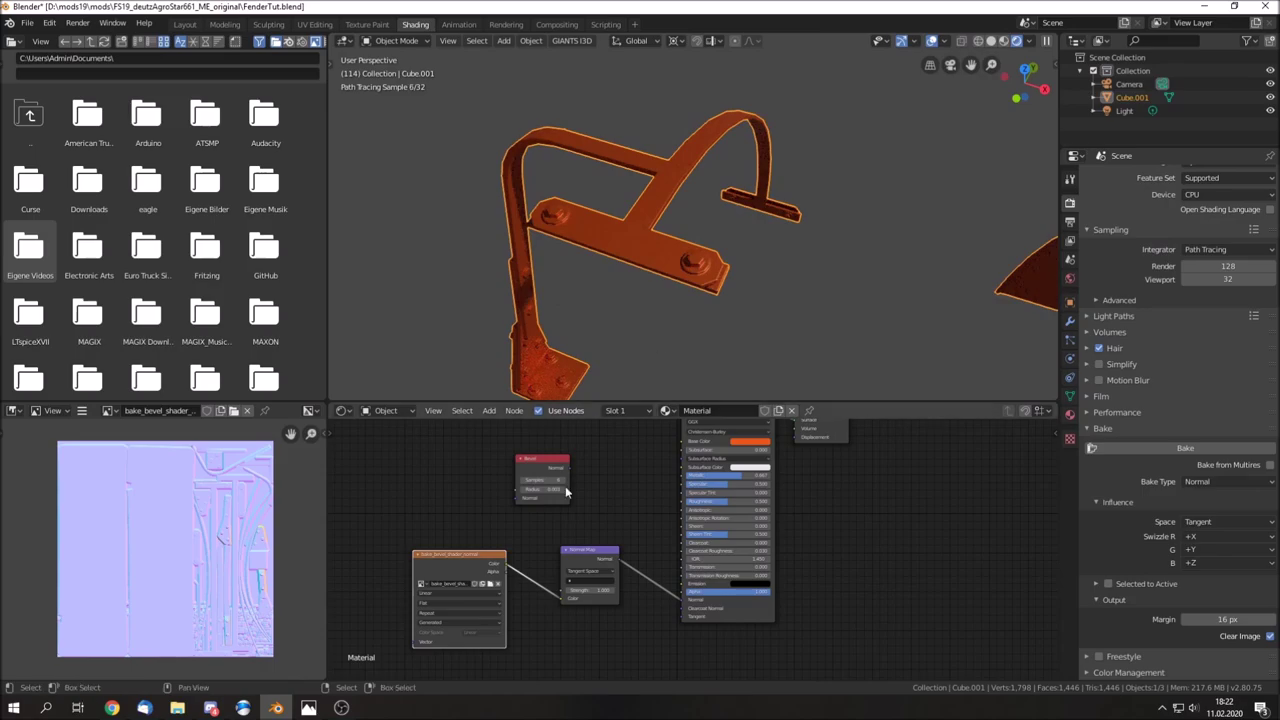
pyautogui.hotkey('alt', 'Tab')
# Zoom into the tractor screenshots and flip between them to study the black front fender and tyre
pyautogui.scroll(1, 754, 367)
pyautogui.scroll(2, 775, 411)
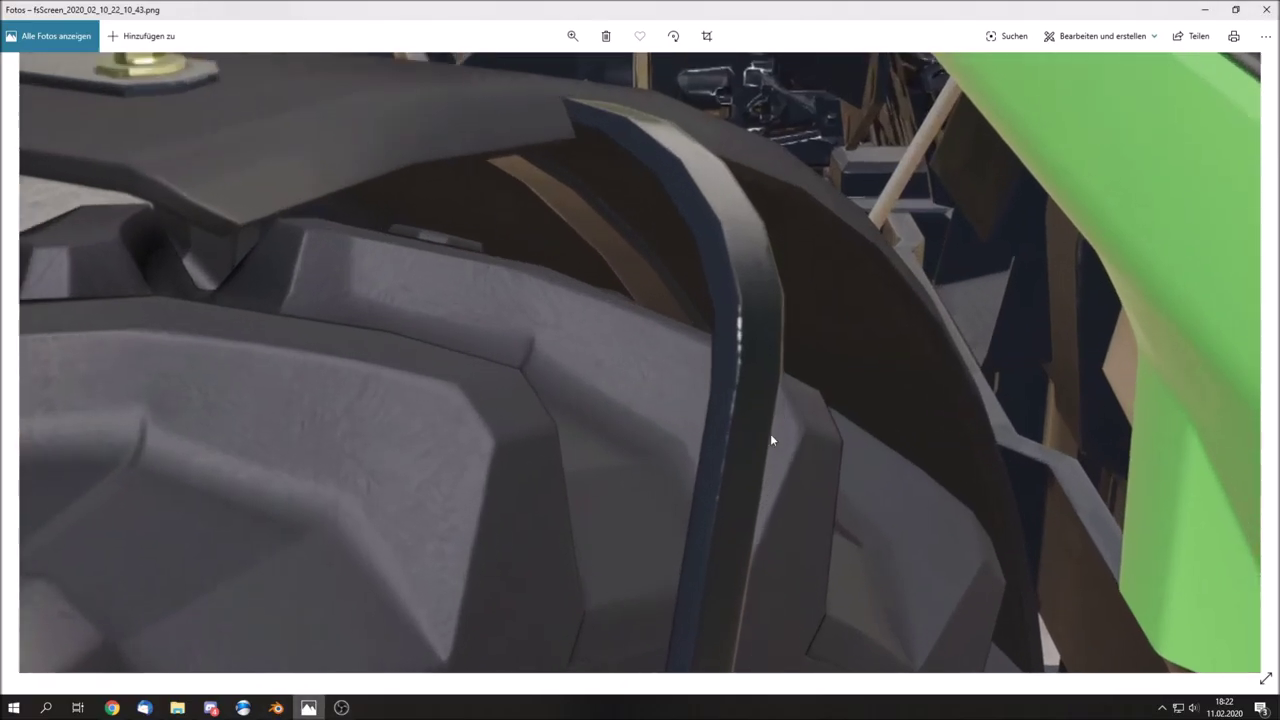
pyautogui.scroll(-2, 770, 440)
pyautogui.scroll(-1, 737, 329)
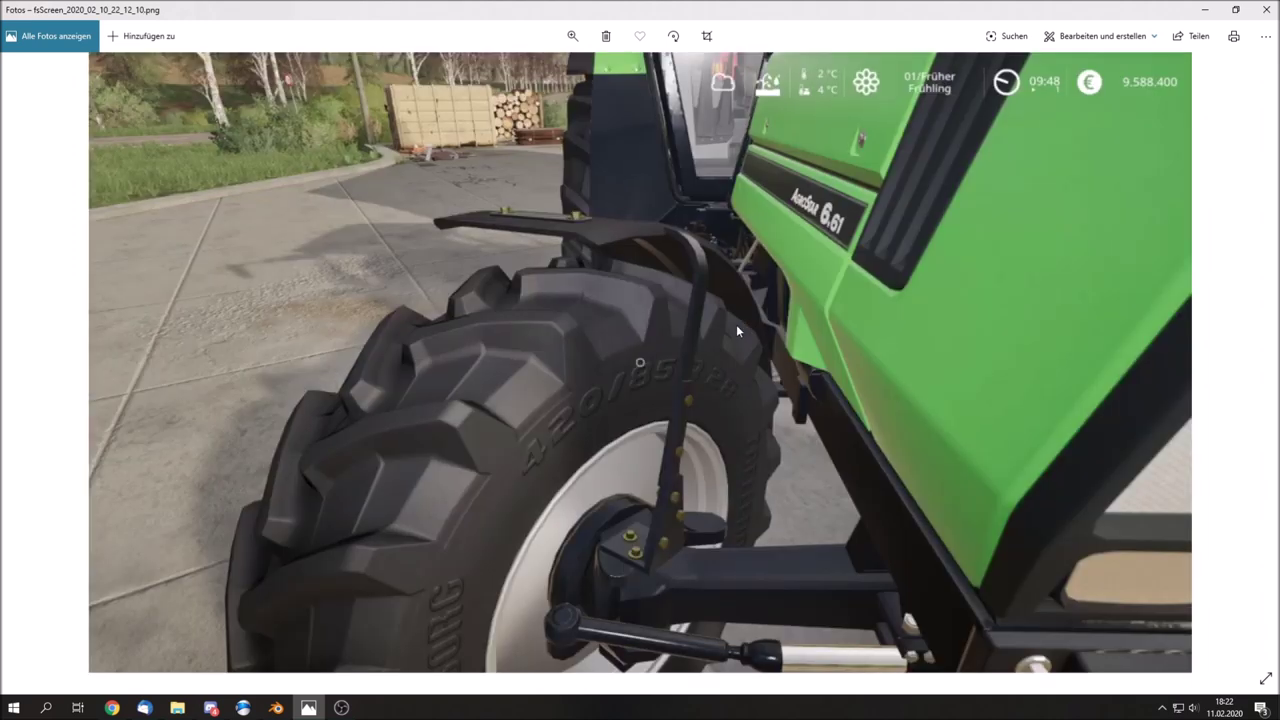
pyautogui.scroll(1, 732, 306)
pyautogui.scroll(1, 732, 306)
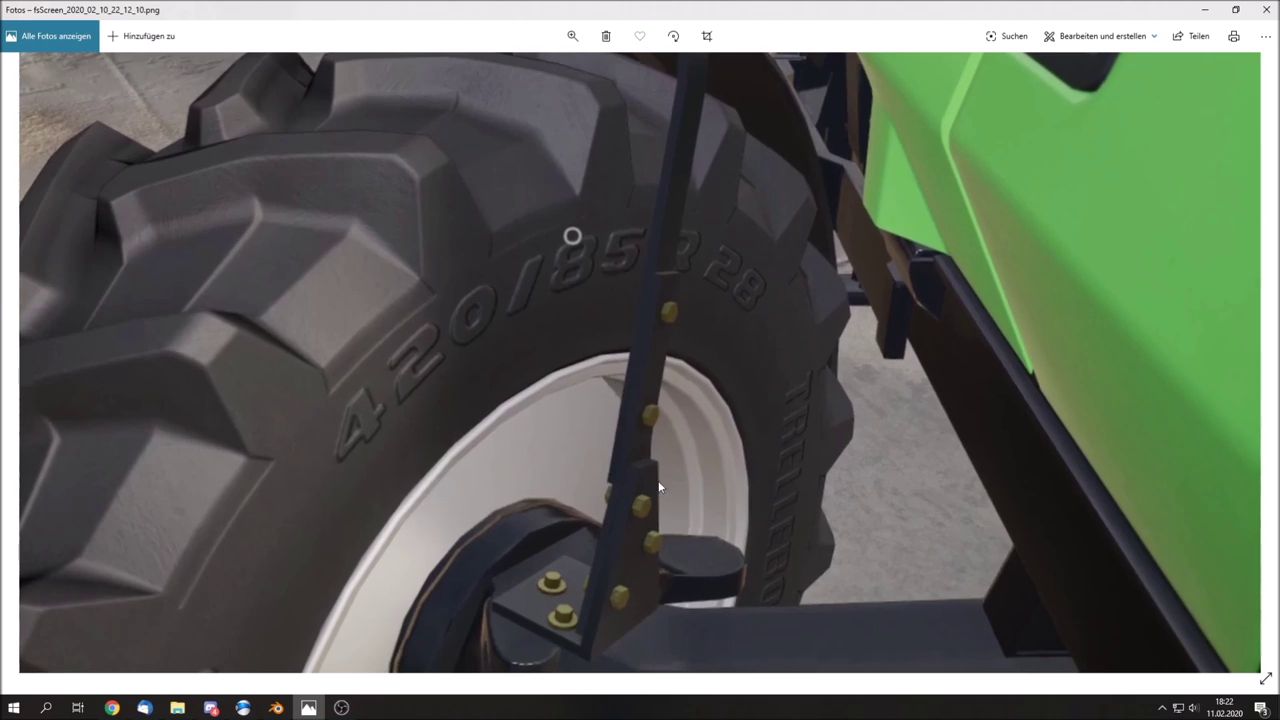
pyautogui.scroll(-2, 664, 541)
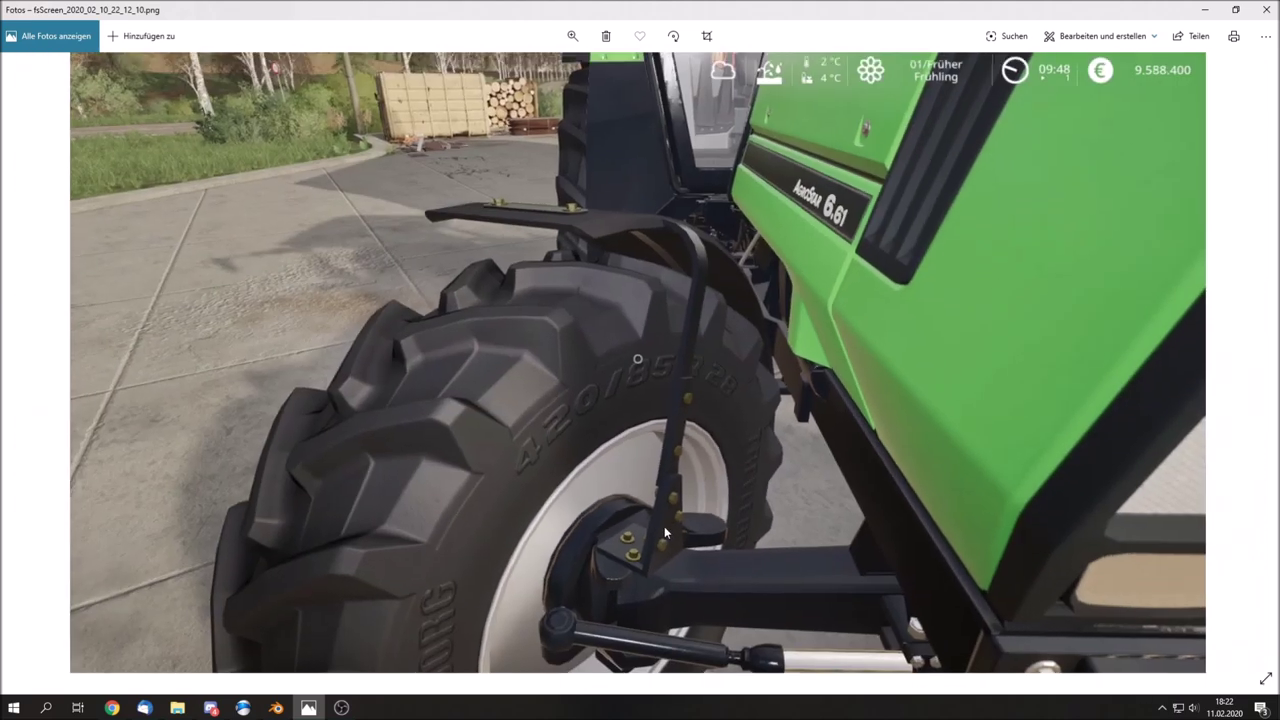
pyautogui.press('Left')
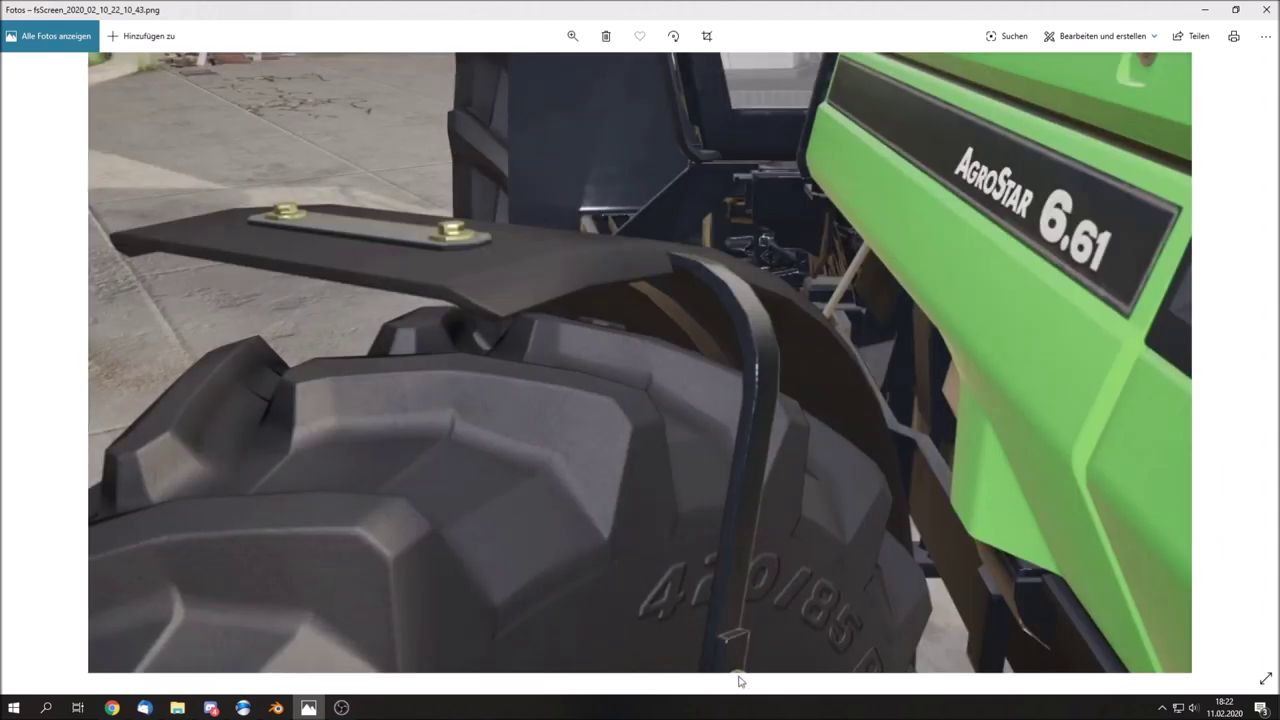
pyautogui.press('Right')
pyautogui.press('Left')
pyautogui.press('Right')
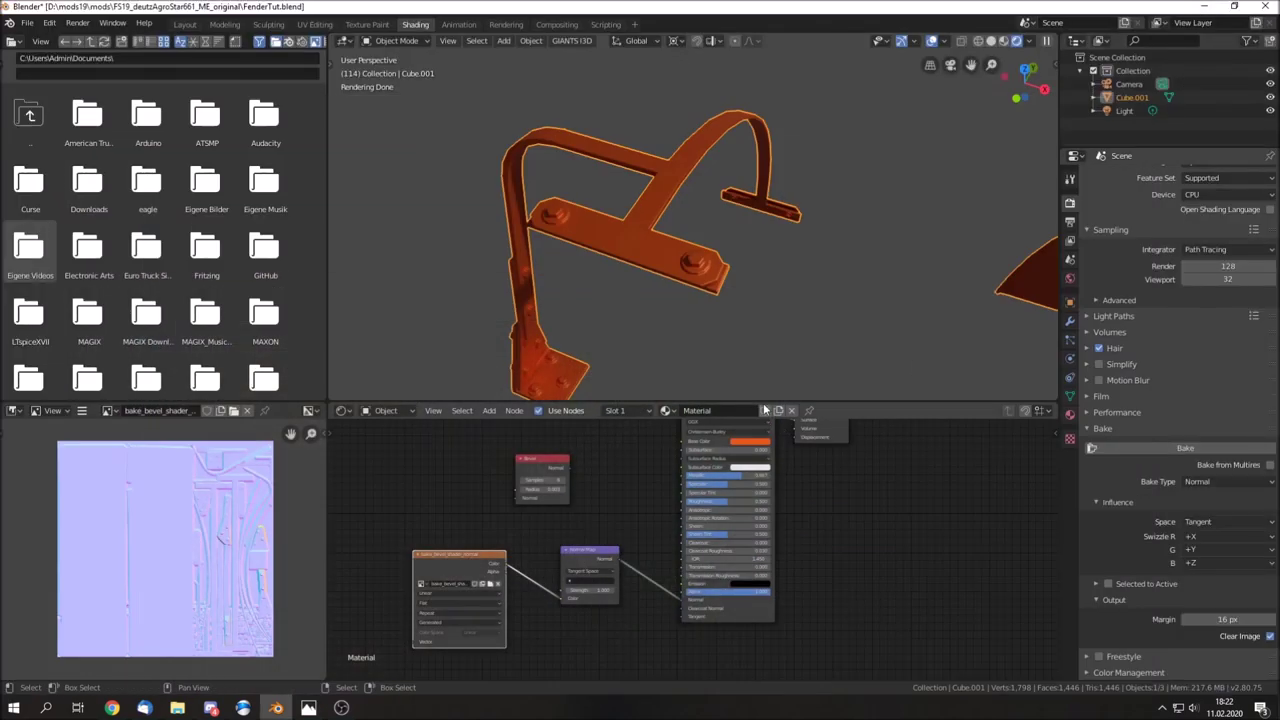
# Orbit the bracket, recentre the node graph, and confirm Cube.001 has no modifiers
pyautogui.moveTo(745, 310)
pyautogui.mouseDown(button='middle')
pyautogui.moveTo(786, 297)
pyautogui.moveTo(850, 310)
pyautogui.moveTo(792, 285)
pyautogui.mouseUp(button='middle')
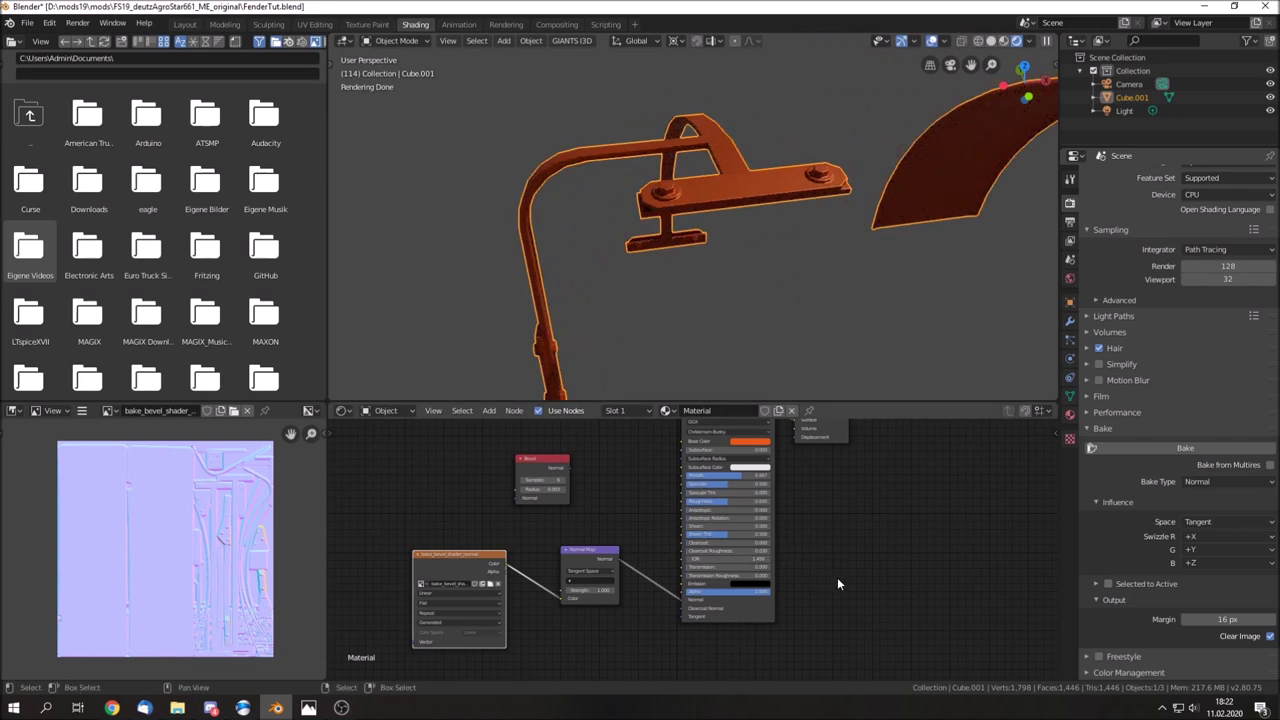
pyautogui.moveTo(857, 562); pyautogui.dragTo(833, 599, button='middle')
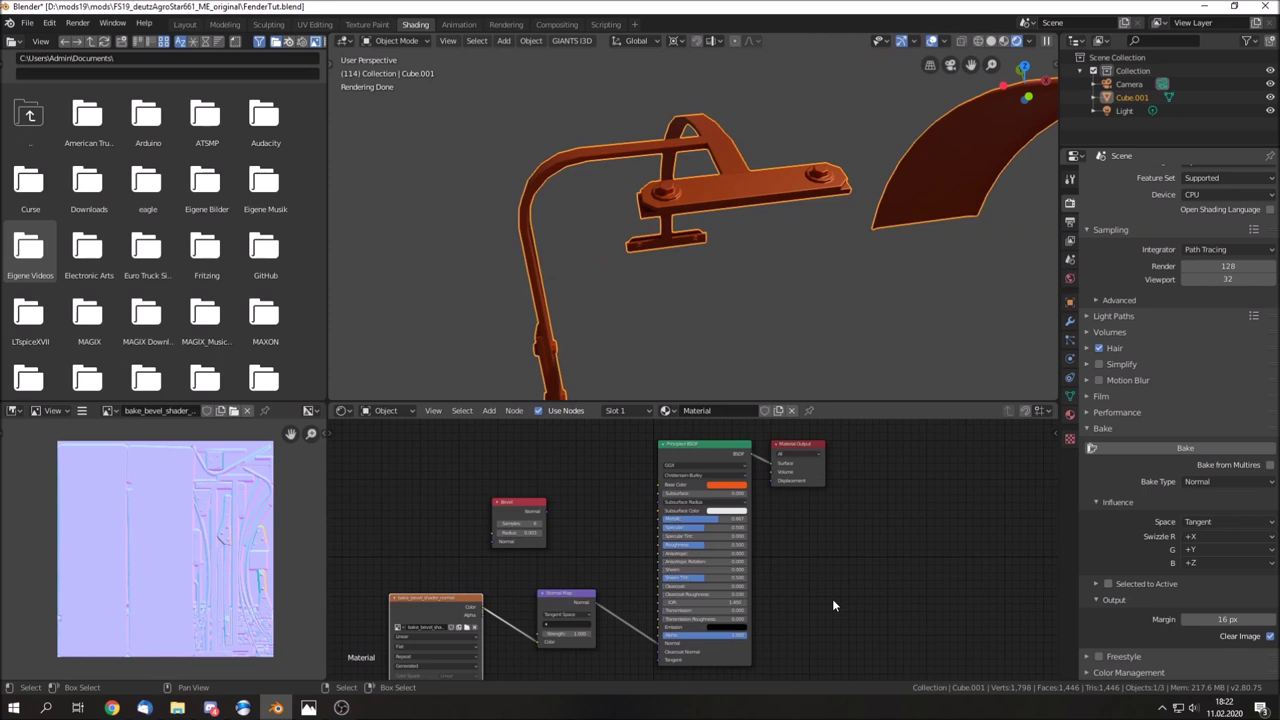
pyautogui.click(1071, 321)
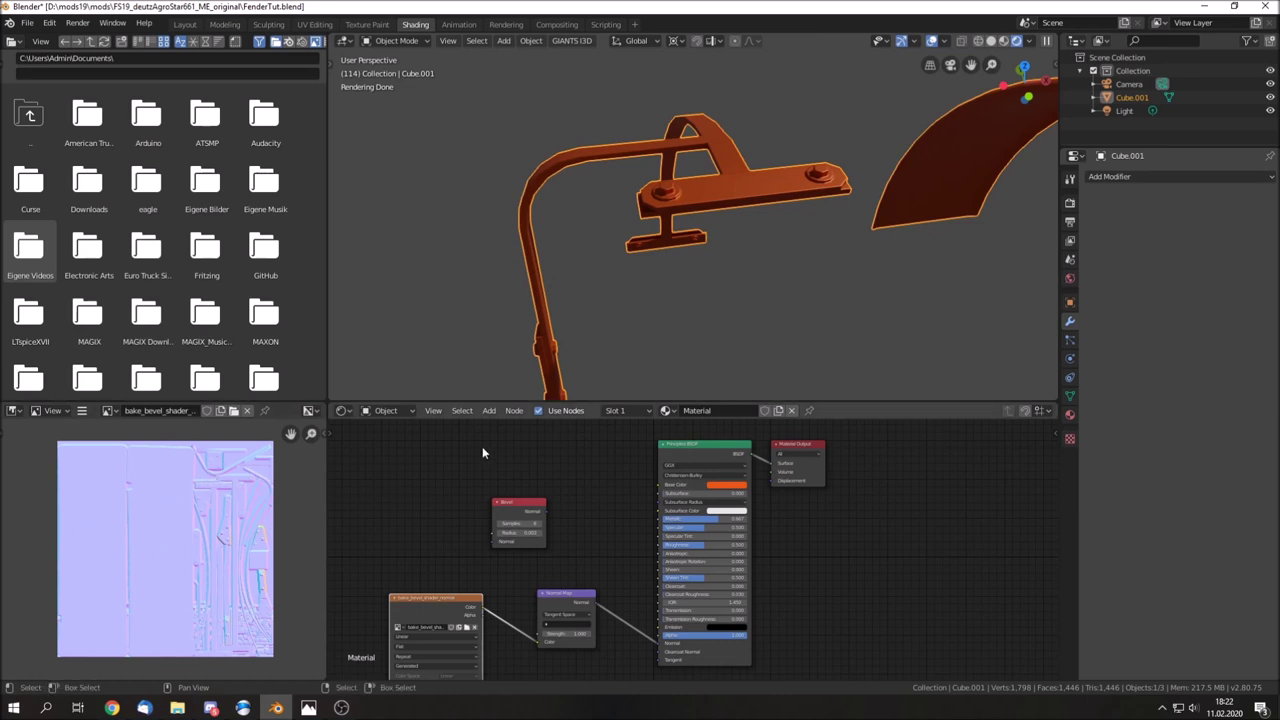
pyautogui.scroll(2, 600, 480)
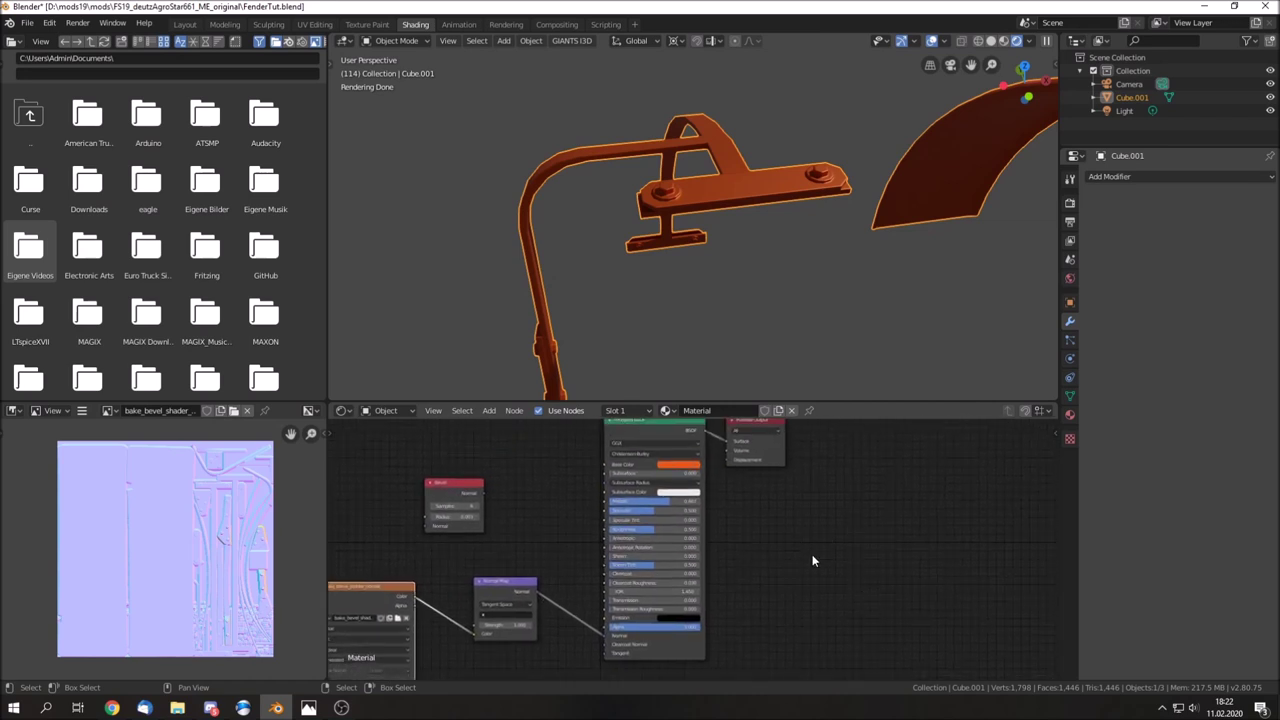
pyautogui.moveTo(455, 672); pyautogui.dragTo(543, 600, button='middle')
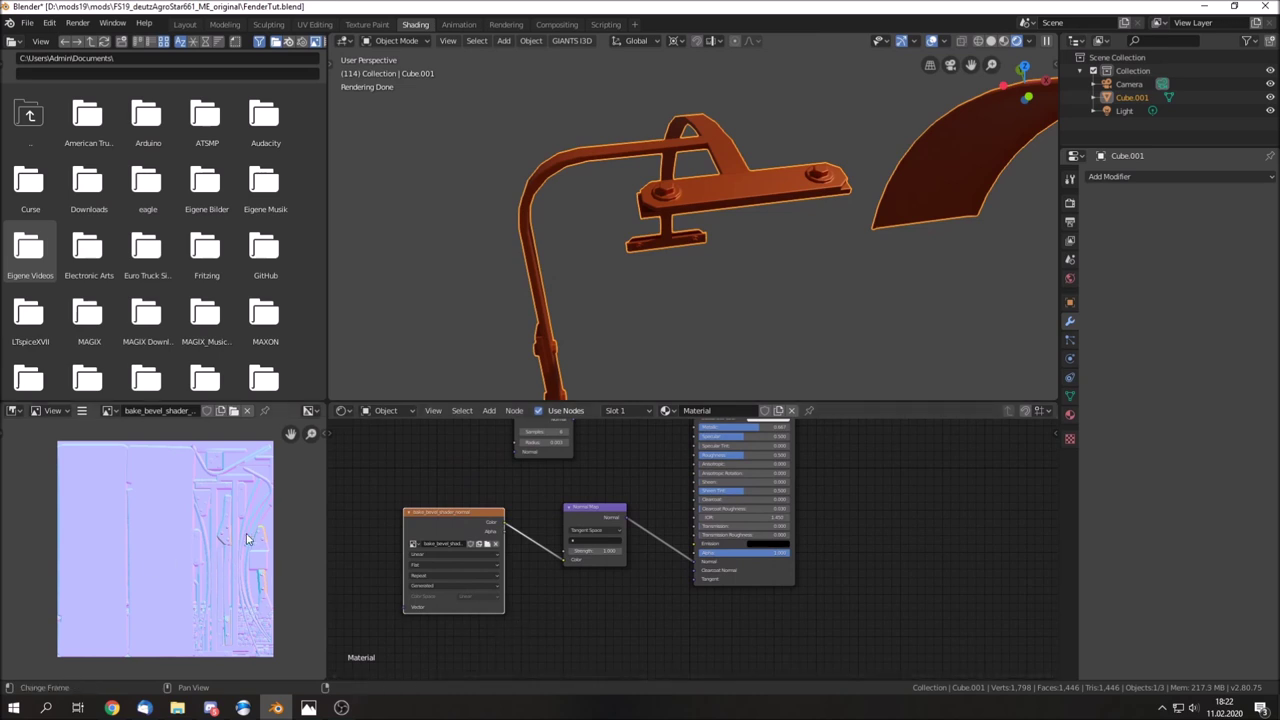
pyautogui.moveTo(570, 563); pyautogui.dragTo(524, 594, button='middle')
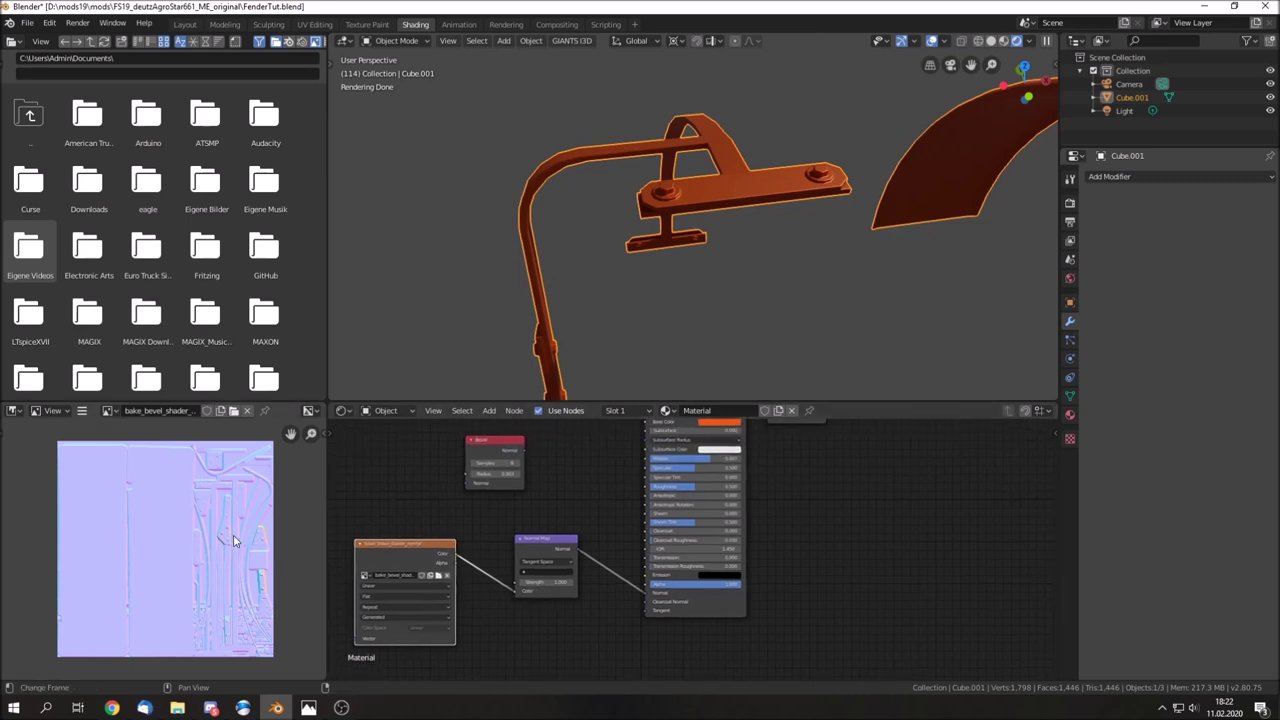
pyautogui.scroll(3, 230, 550)
pyautogui.scroll(2, 228, 565)
pyautogui.scroll(2, 227, 573)
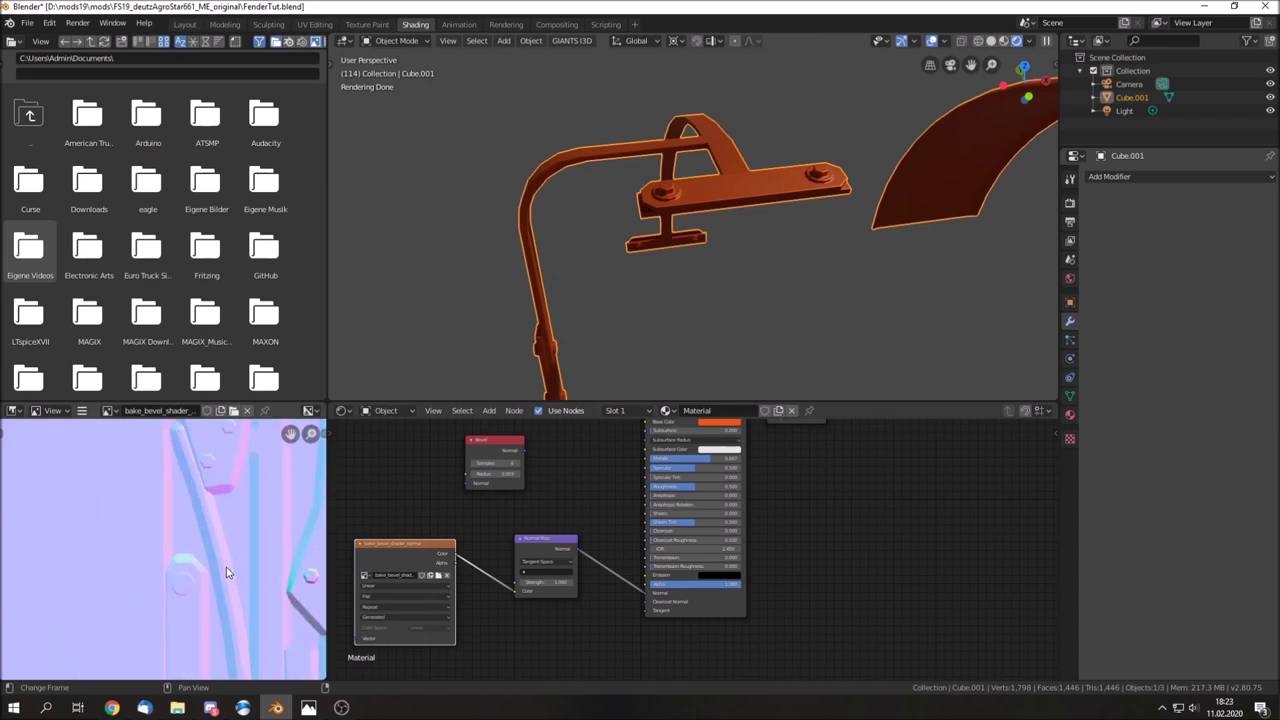
pyautogui.scroll(4, 227, 573)
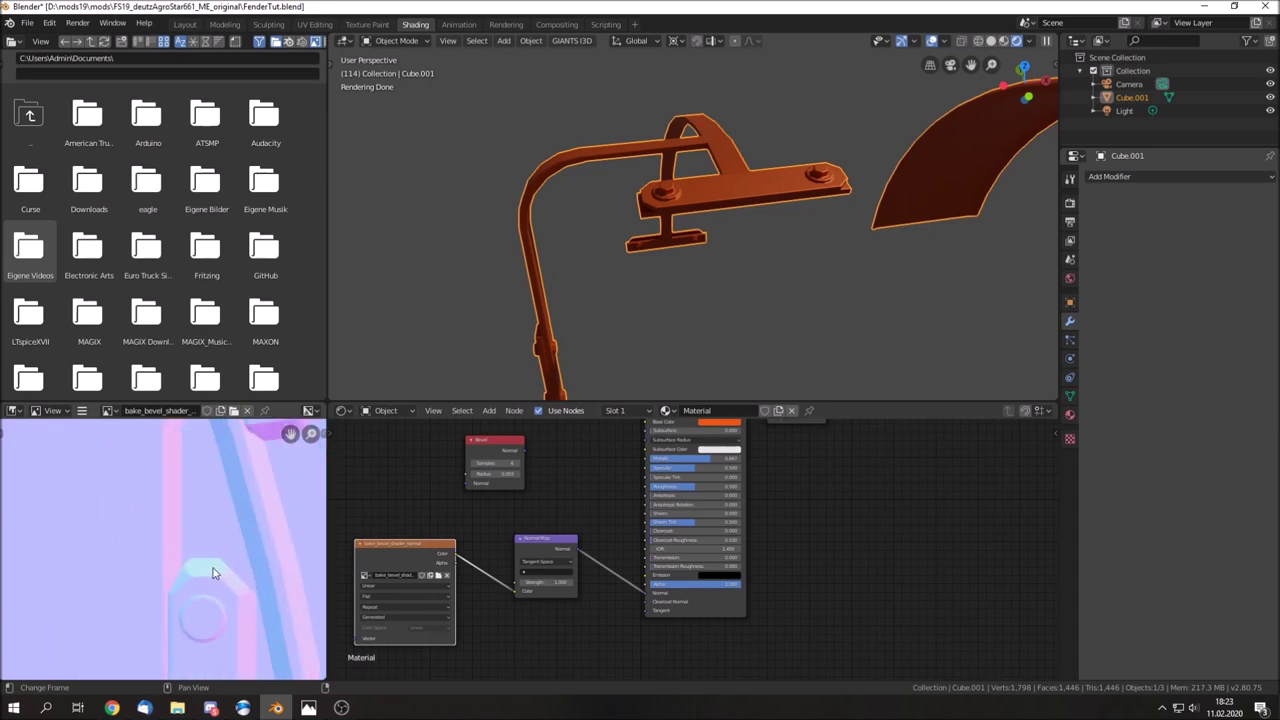
pyautogui.scroll(-2, 208, 605)
pyautogui.scroll(-3, 204, 628)
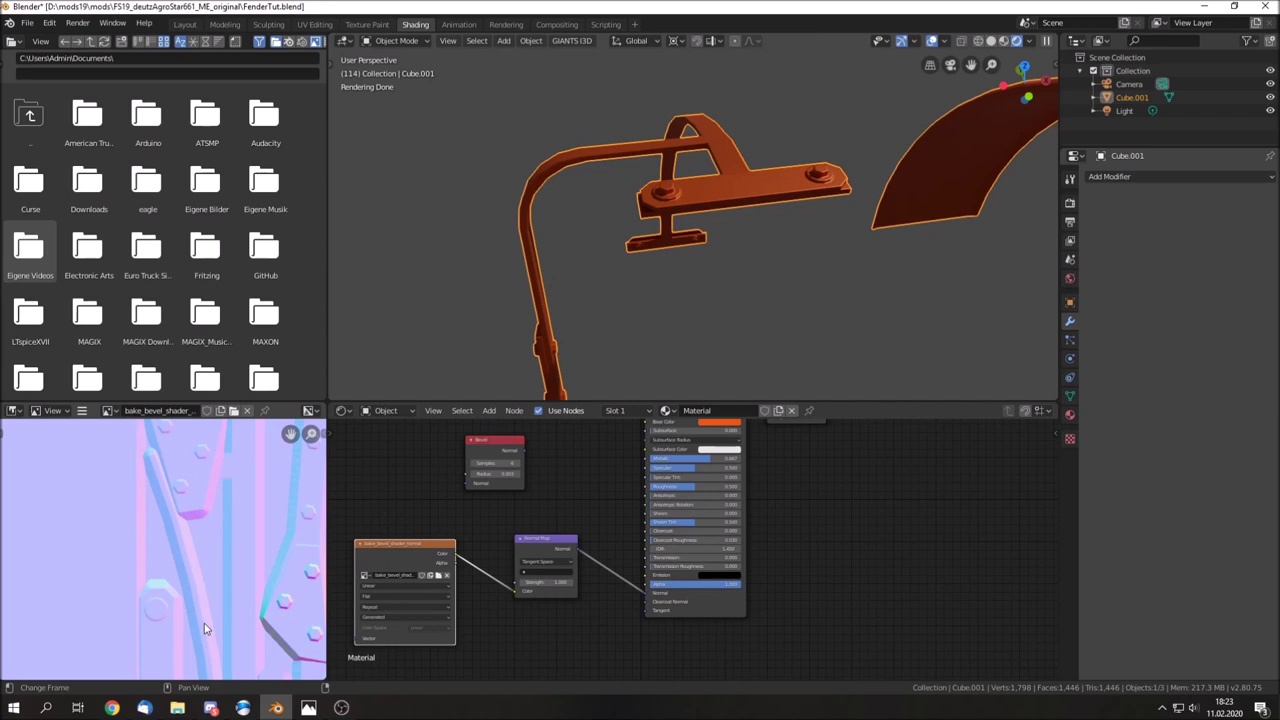
pyautogui.scroll(-3, 175, 585)
pyautogui.scroll(-2, 174, 578)
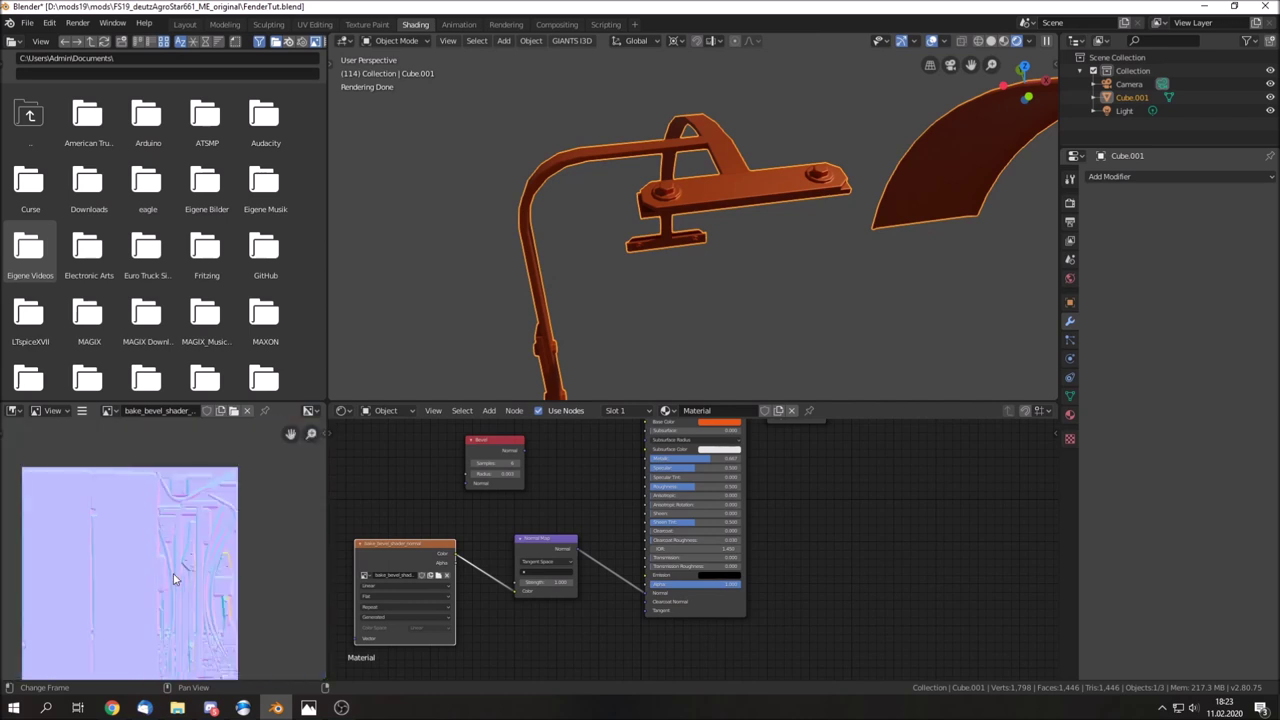
pyautogui.moveTo(185, 565); pyautogui.dragTo(197, 542, button='middle')
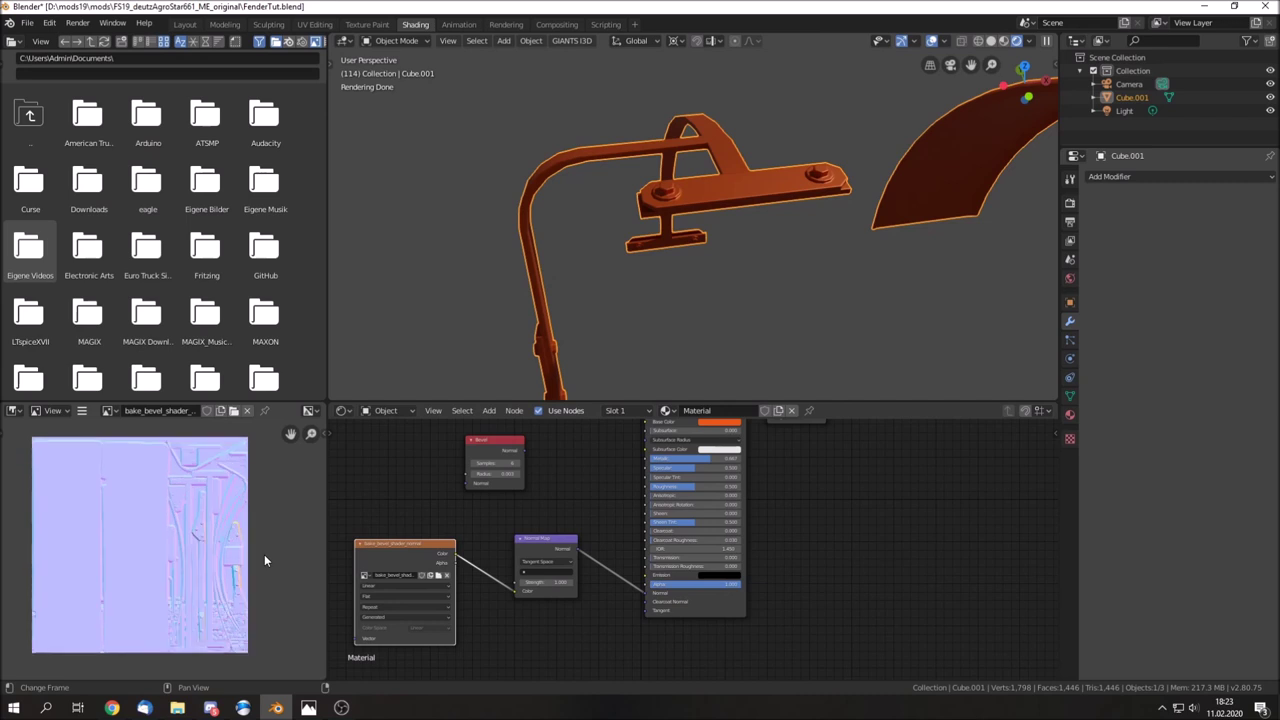
pyautogui.scroll(-1, 420, 585)
pyautogui.moveTo(454, 578); pyautogui.dragTo(463, 606, button='middle')
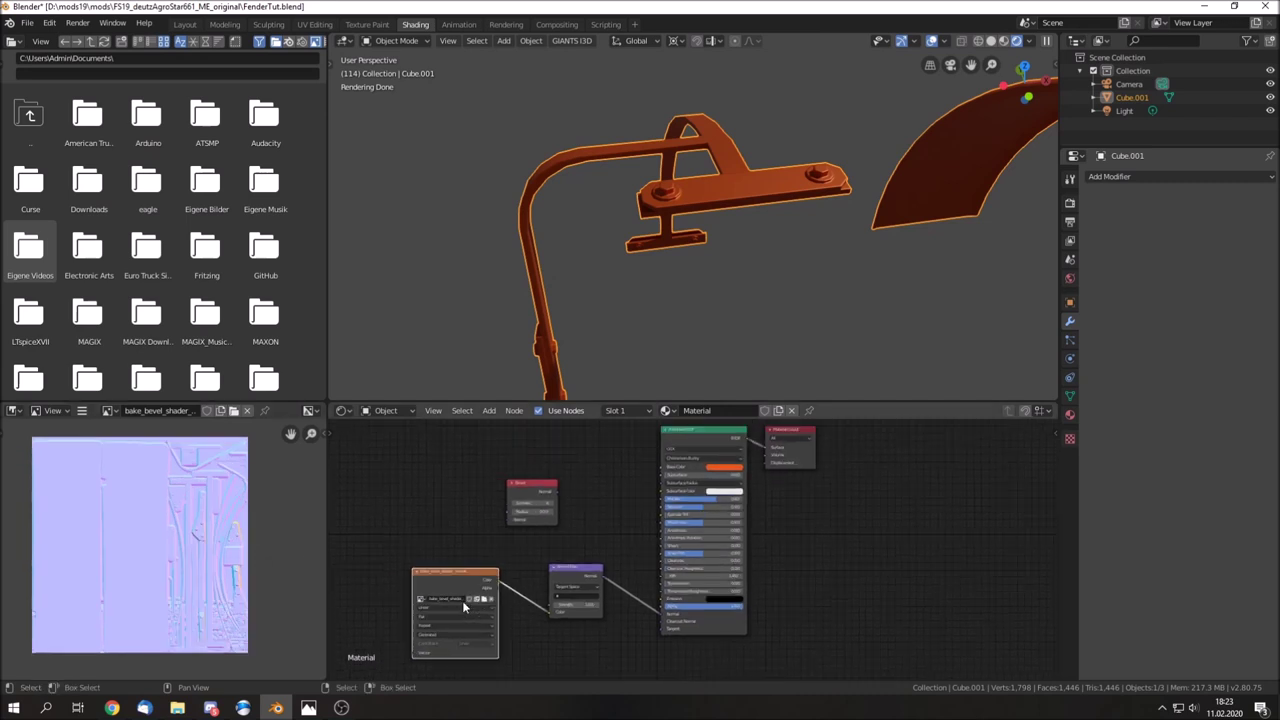